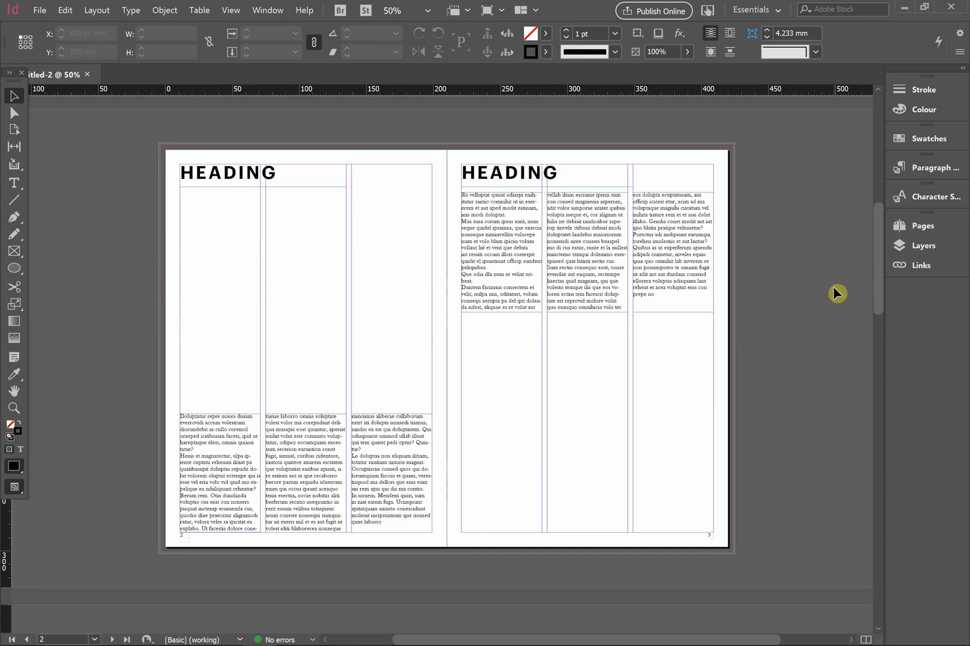
- Rename Layer 1 to Text
{"action": "left_click", "coordinate": [914, 245]}
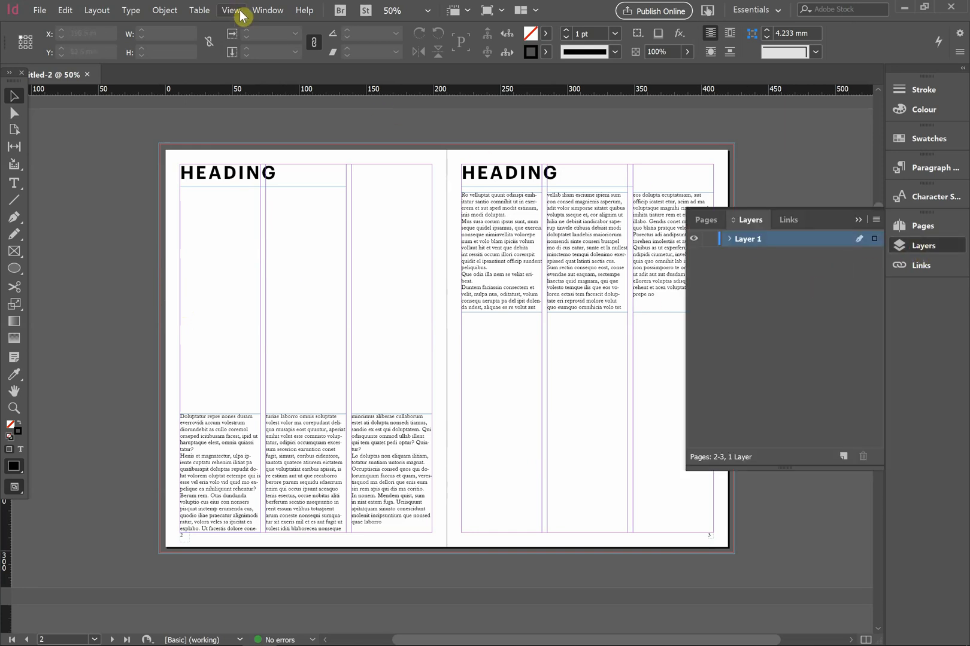
{"action": "left_click", "coordinate": [263, 11]}
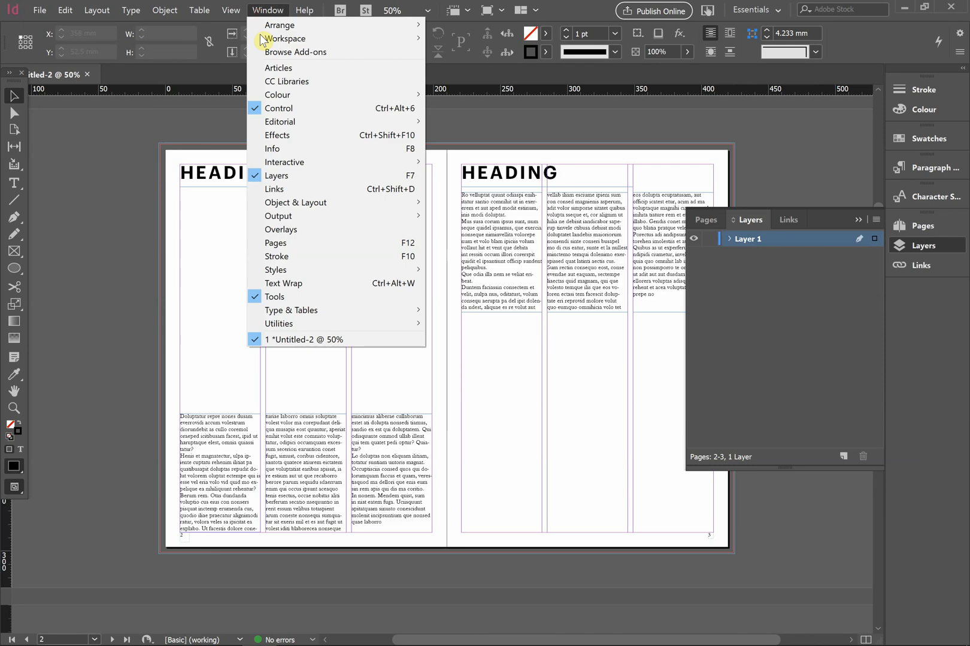
{"action": "left_click", "coordinate": [838, 339]}
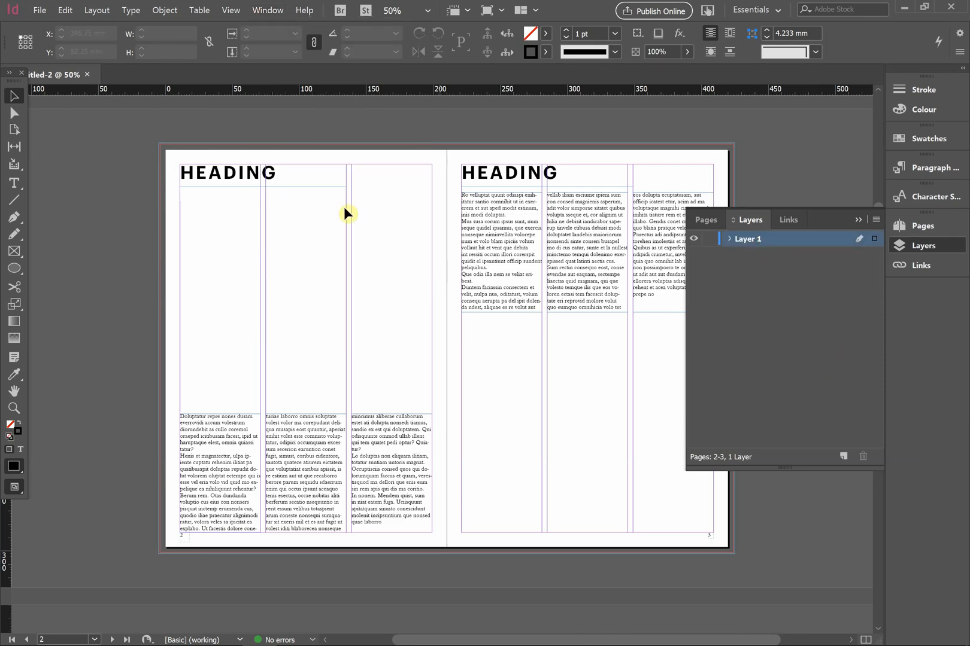
{"action": "double_click", "coordinate": [753, 240]}
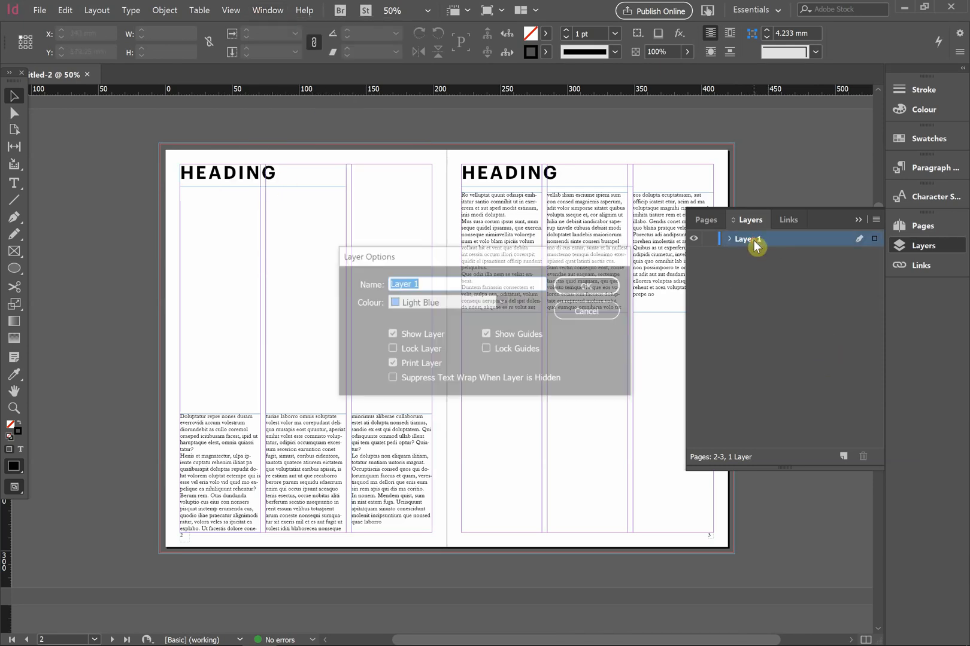
{"action": "type", "text": "Text"}
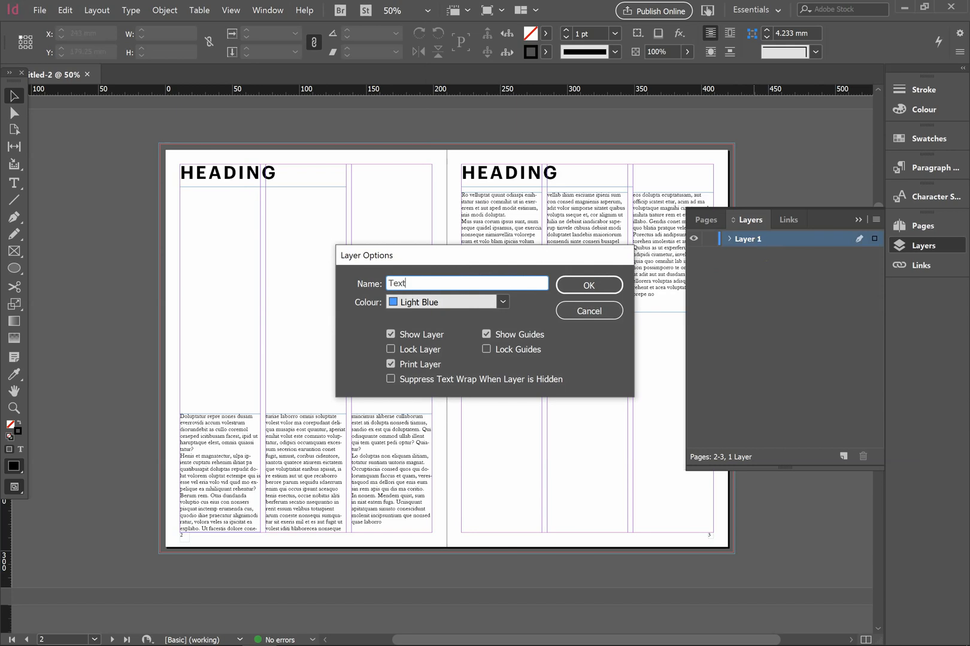
{"action": "left_click", "coordinate": [582, 283]}
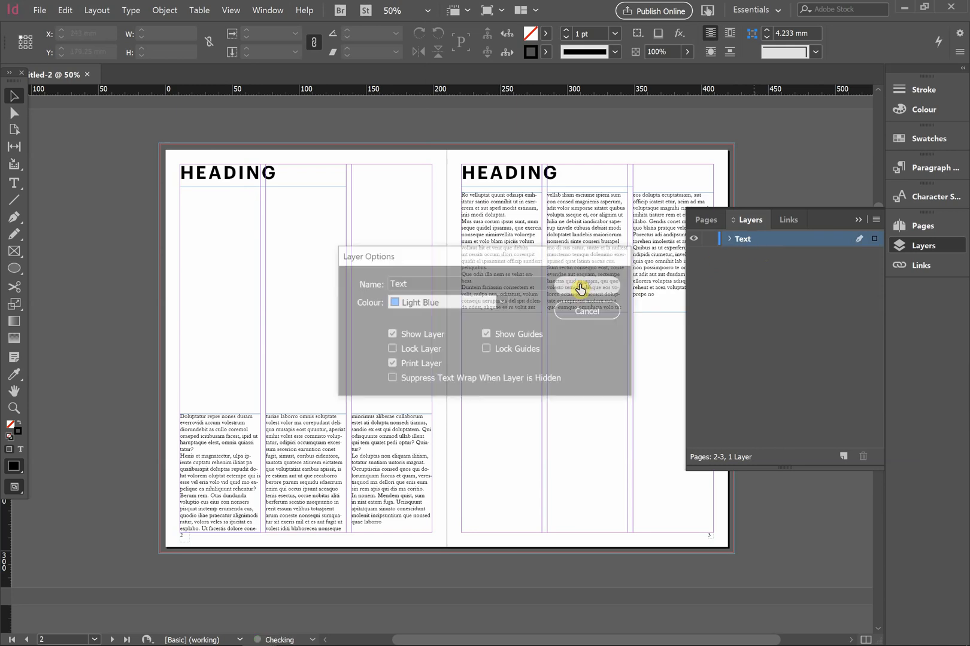
- Add a new layer named Imagery and move it below the Text layer
{"action": "left_click", "coordinate": [842, 457]}
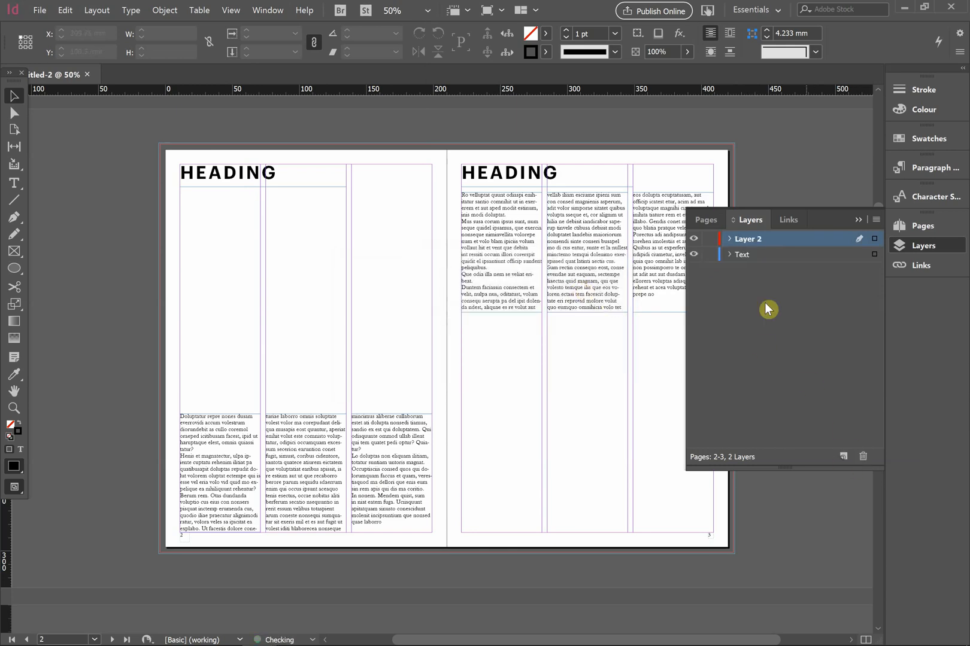
{"action": "double_click", "coordinate": [751, 240]}
{"action": "type", "text": "Imagery"}
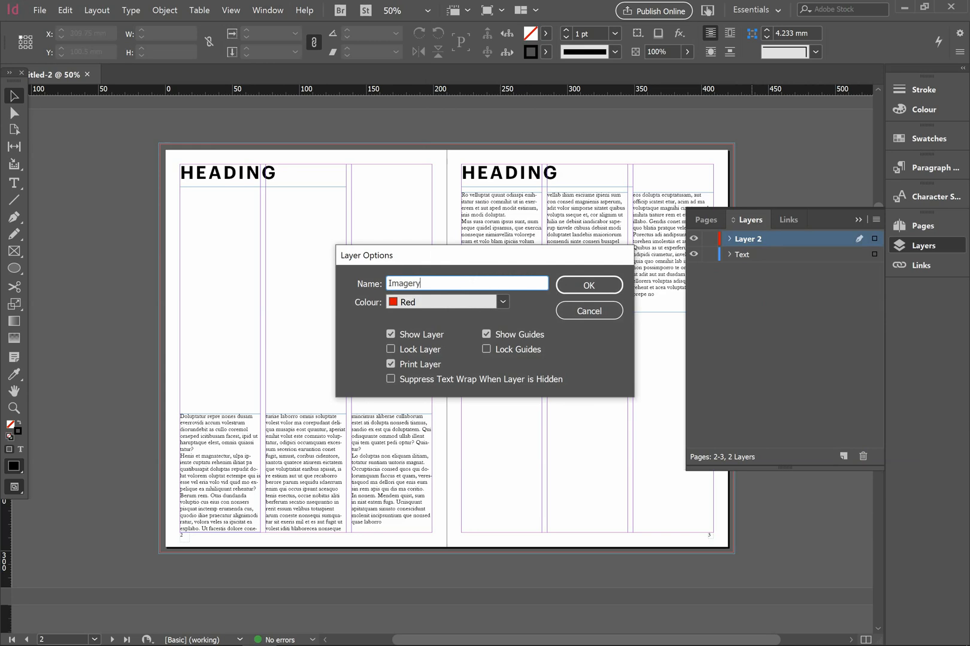
{"action": "key", "text": "Return"}
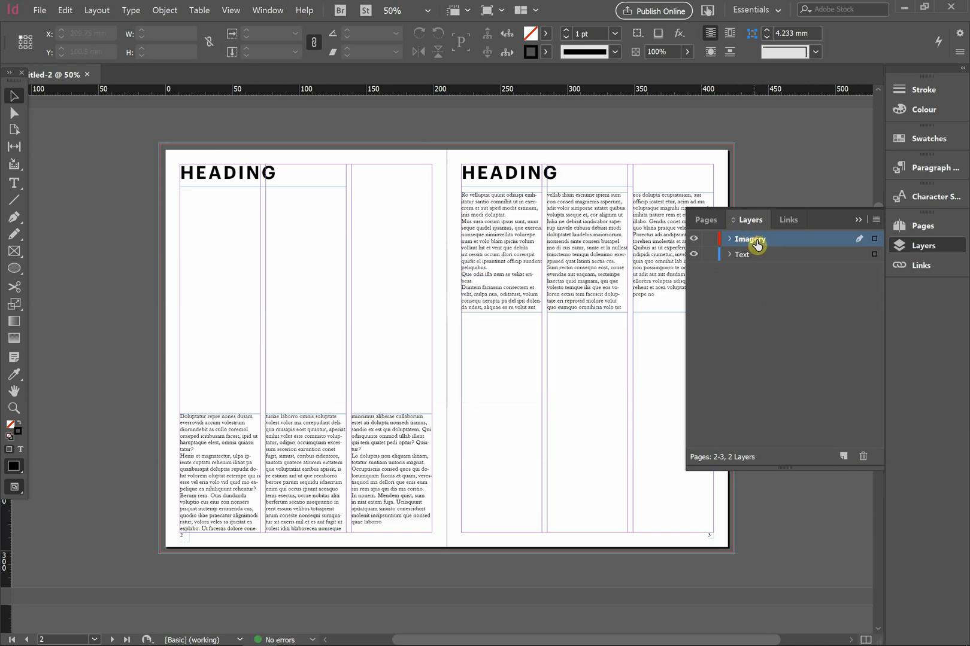
{"action": "left_click_drag", "start_coordinate": [754, 242], "coordinate": [758, 262]}
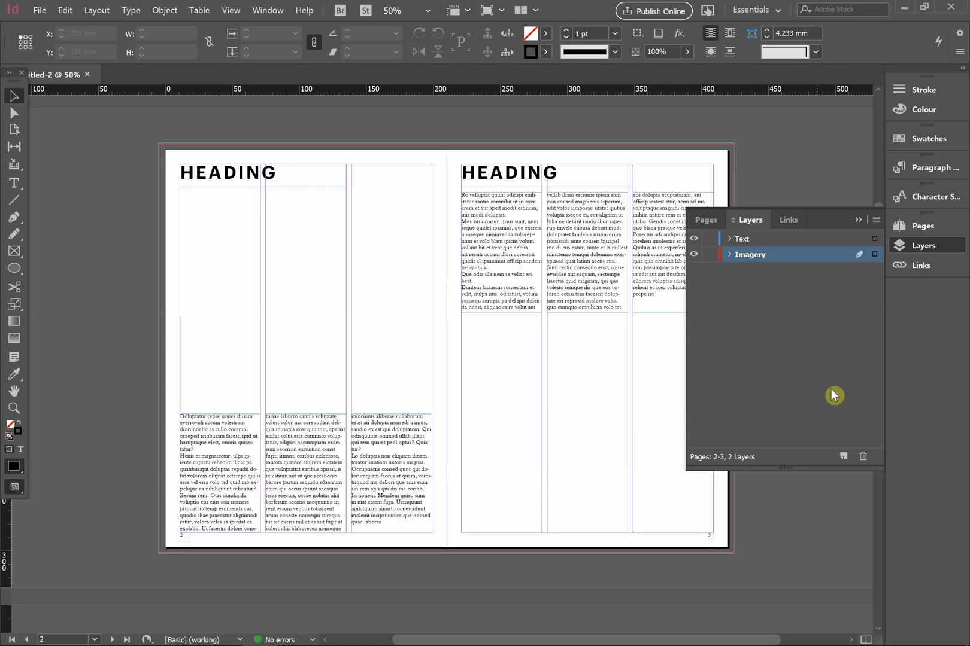
- Add a layer named Shapes/Objects and move it below the Imagery layer
{"action": "left_click", "coordinate": [781, 254]}
{"action": "left_click", "coordinate": [844, 450]}
{"action": "double_click", "coordinate": [760, 257]}
{"action": "type", "text": "Sah"}
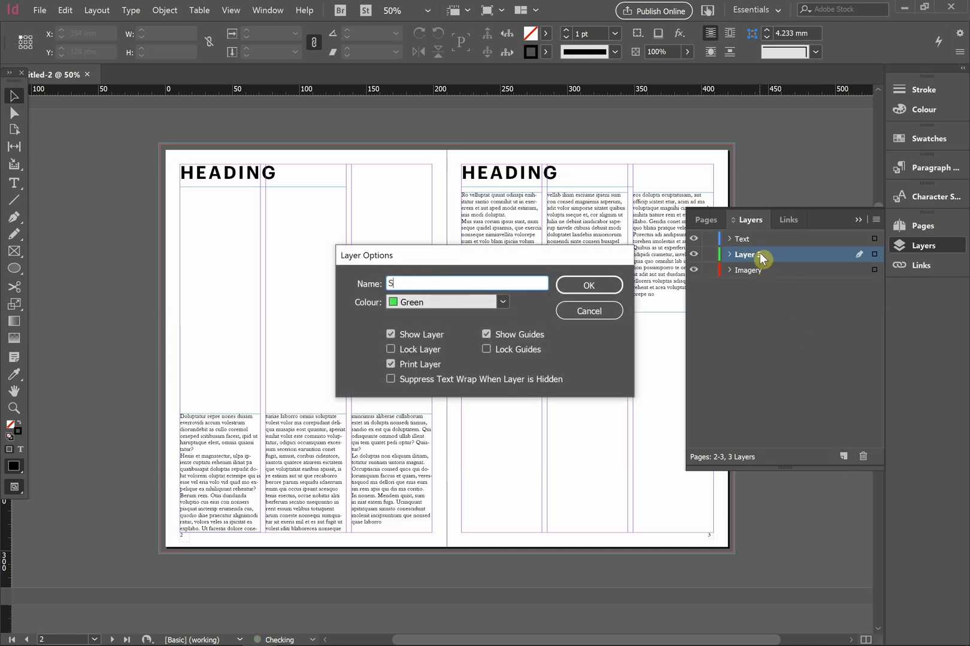
{"action": "key", "text": "BackSpace"}
{"action": "key", "text": "BackSpace"}
{"action": "type", "text": "hapes/Objects"}
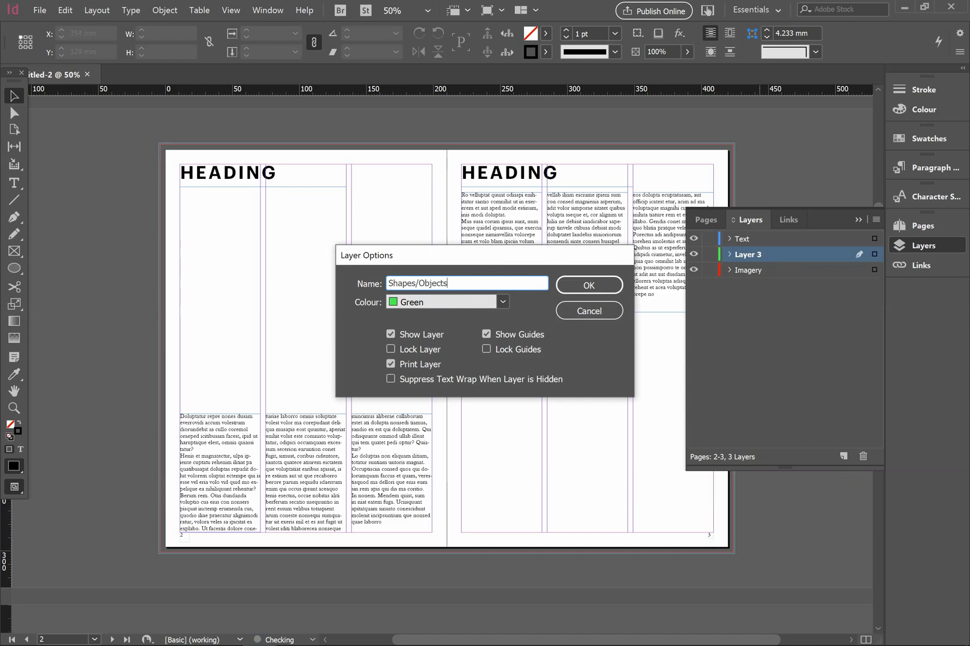
{"action": "left_click", "coordinate": [609, 283]}
{"action": "left_click_drag", "start_coordinate": [759, 257], "coordinate": [760, 275]}
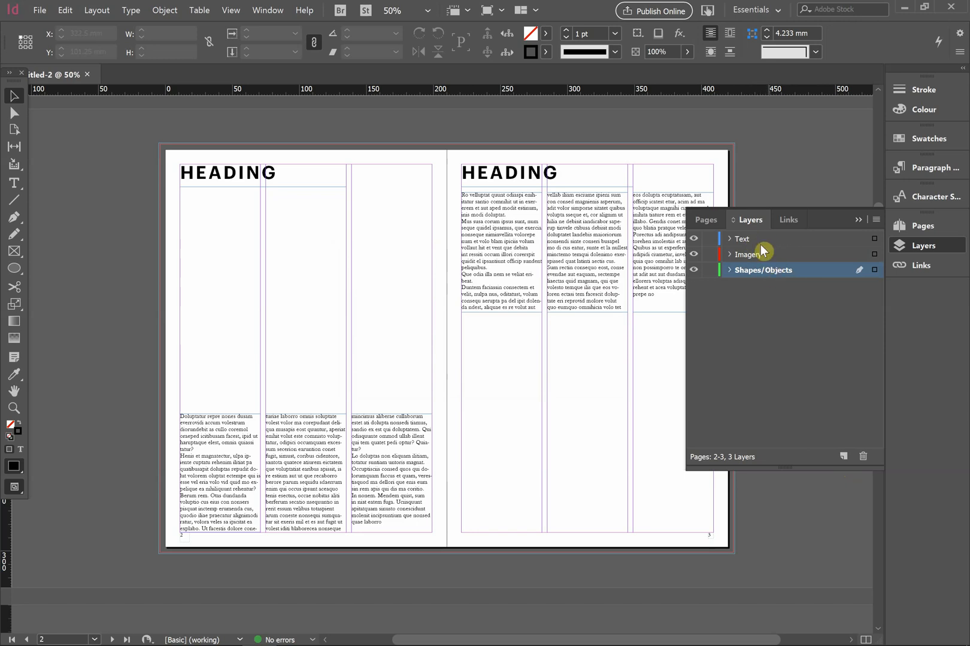
- Lock the Text and Shapes/Objects layers and make Imagery the active layer
{"action": "left_click", "coordinate": [710, 239]}
{"action": "left_click", "coordinate": [766, 255]}
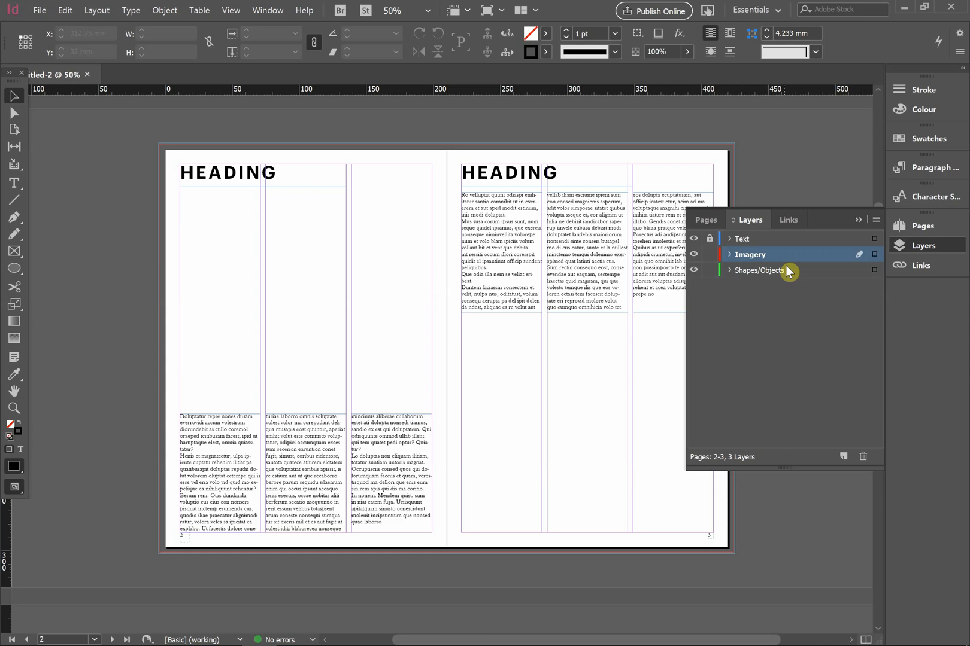
{"action": "left_click", "coordinate": [709, 270]}
{"action": "double_click", "coordinate": [753, 255]}
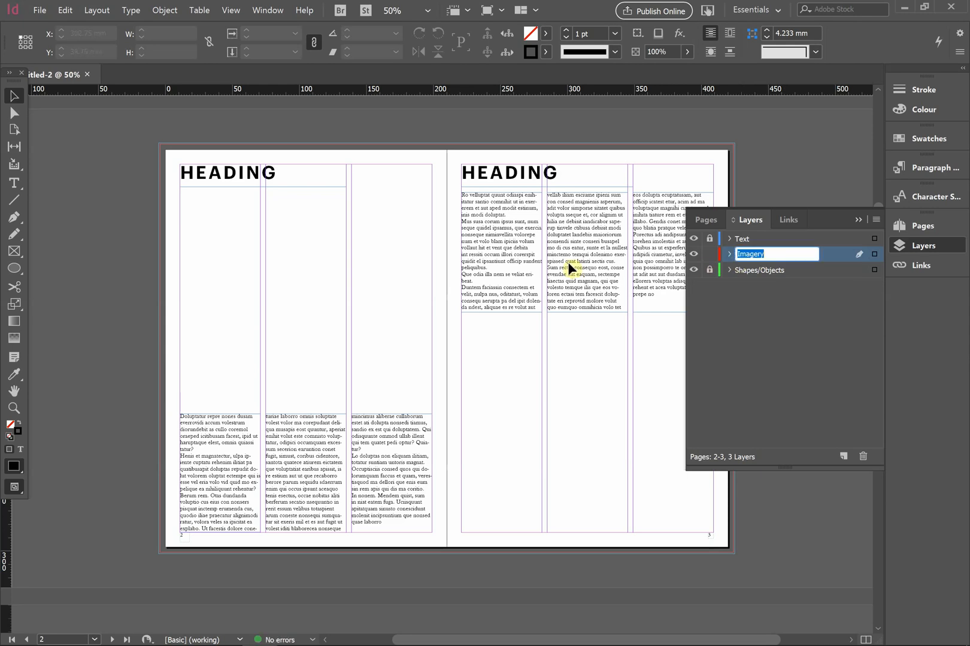
{"action": "left_click", "coordinate": [822, 254]}
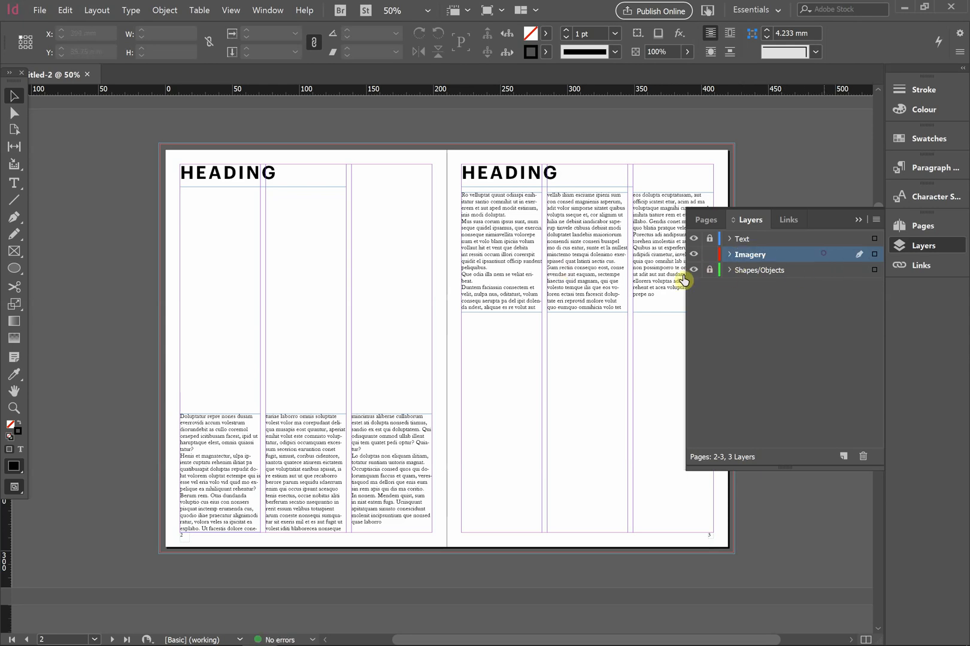
{"action": "left_click", "coordinate": [860, 220]}
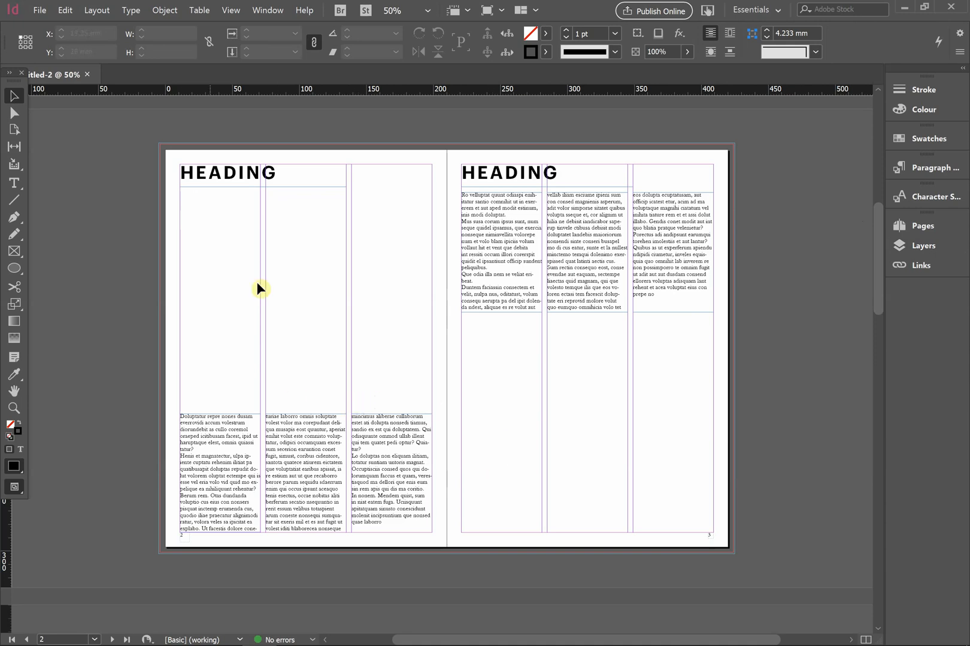
{"action": "left_click", "coordinate": [45, 13]}
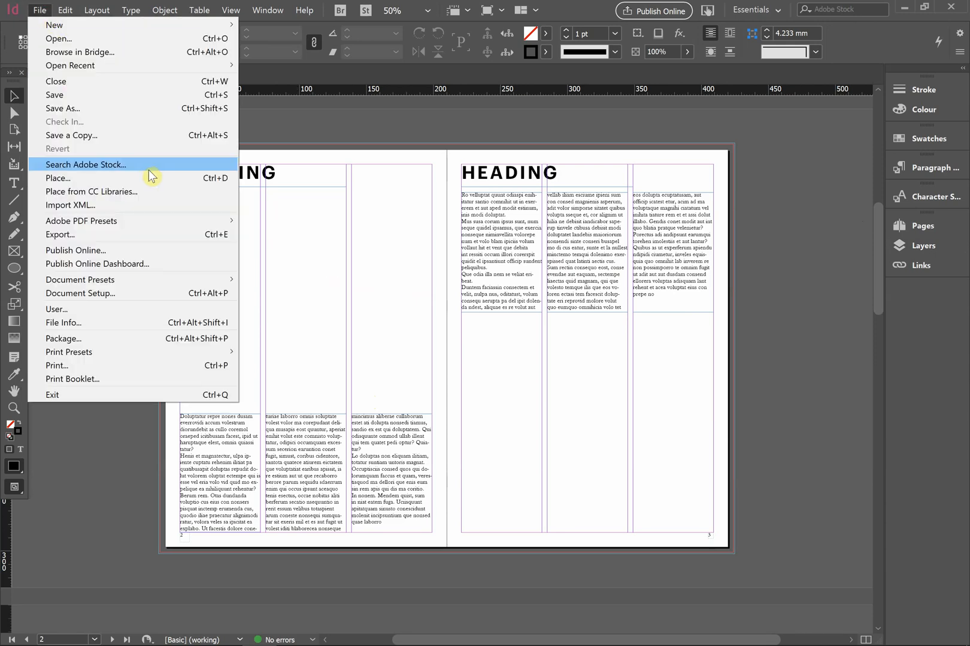
{"action": "left_click", "coordinate": [215, 178]}
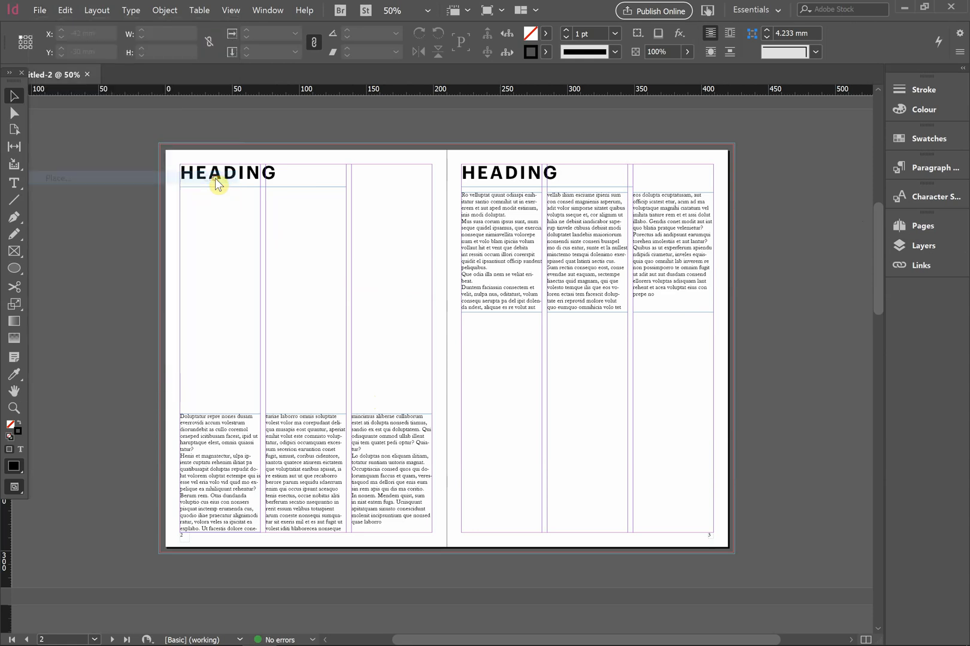
{"action": "left_click_drag", "start_coordinate": [573, 138], "coordinate": [489, 106]}
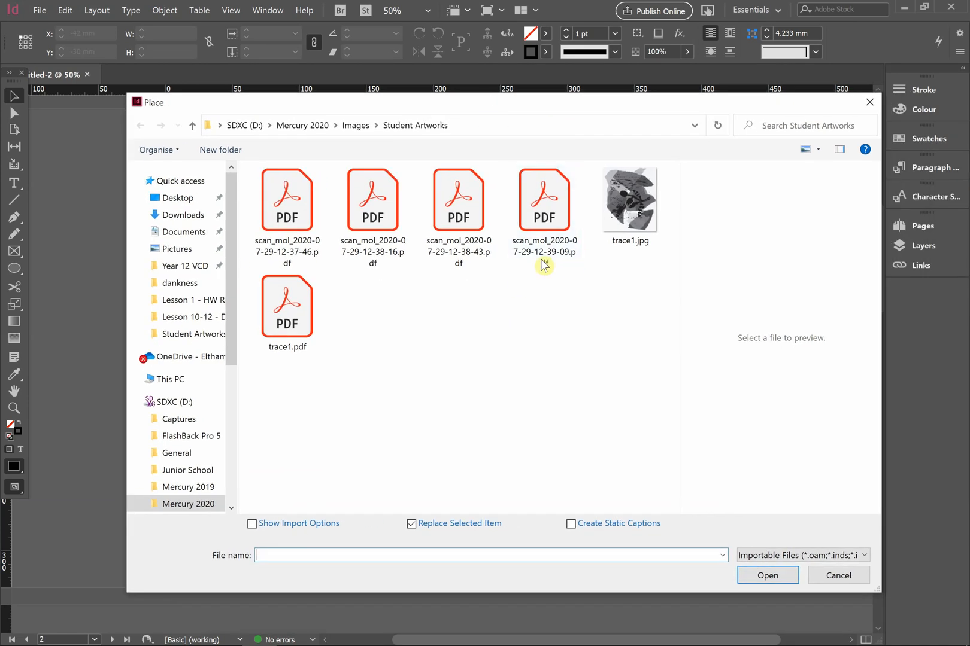
{"action": "left_click", "coordinate": [468, 210]}
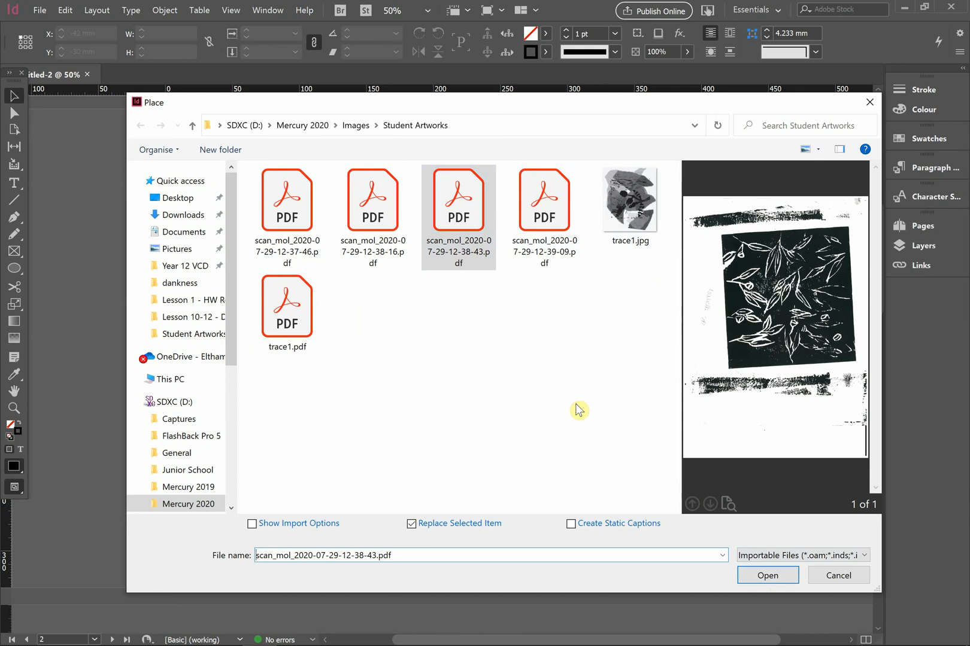
{"action": "left_click", "coordinate": [752, 576]}
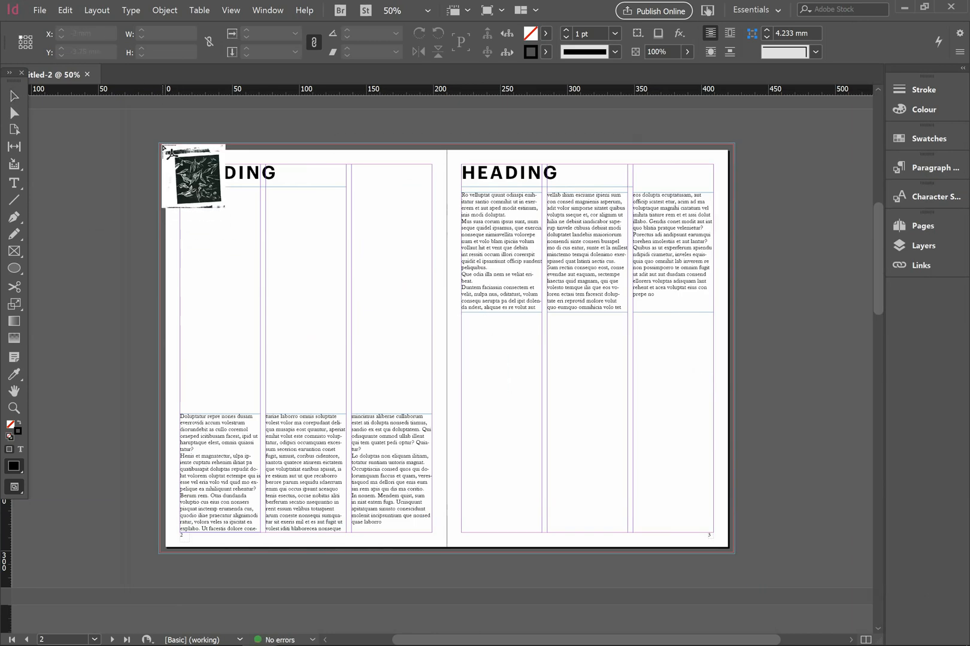
{"action": "left_click", "coordinate": [163, 147]}
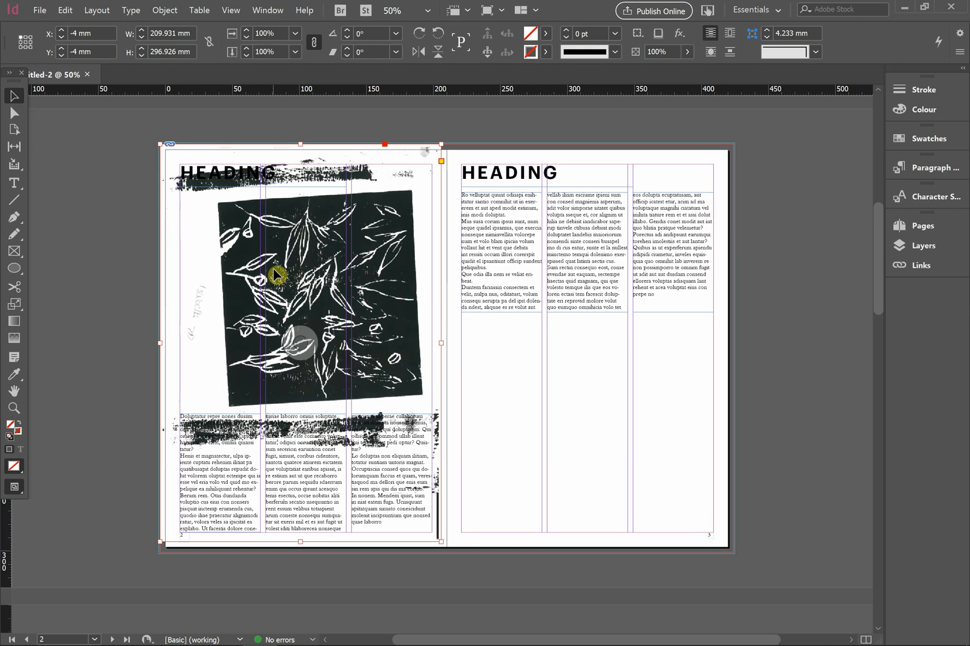
{"action": "key", "text": "ctrl+z"}
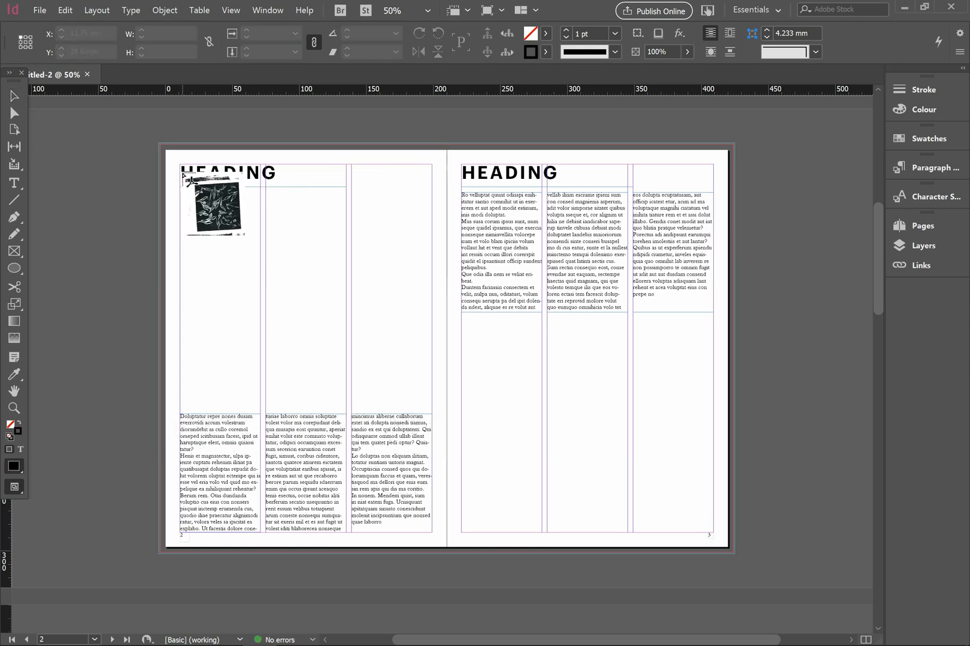
{"action": "left_click_drag", "start_coordinate": [178, 163], "coordinate": [430, 356]}
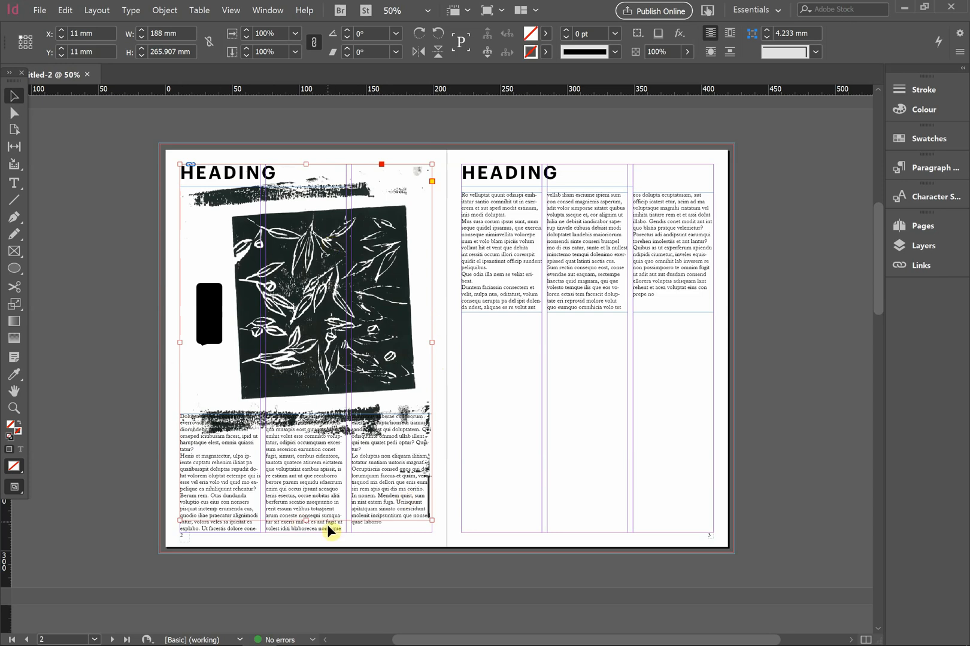
- Crop the placed scan's frame to the dark leaf print, about 121 by 122 mm
{"action": "left_click", "coordinate": [531, 400]}
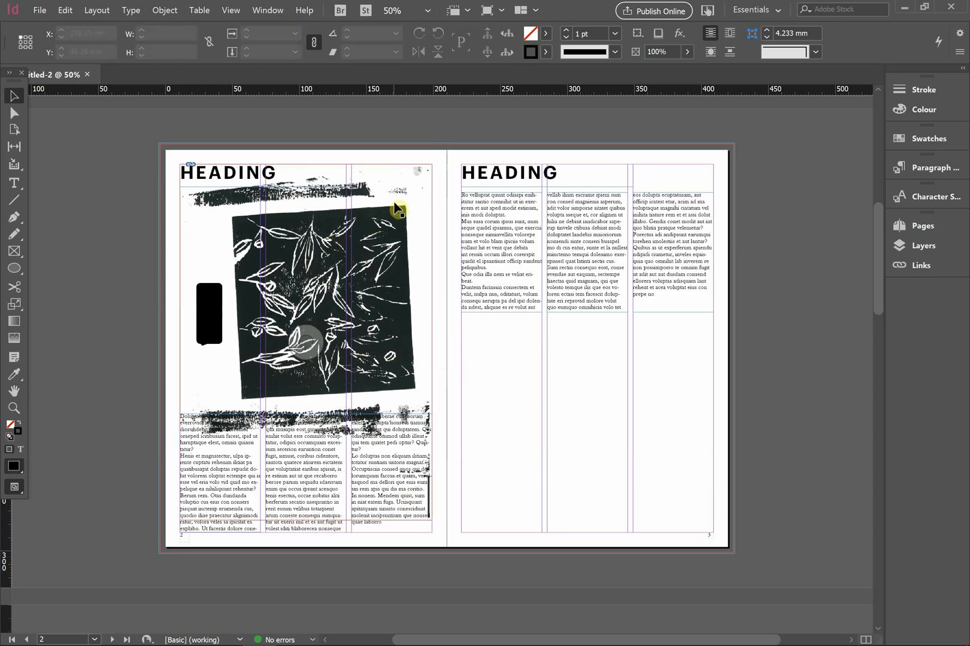
{"action": "left_click", "coordinate": [400, 218]}
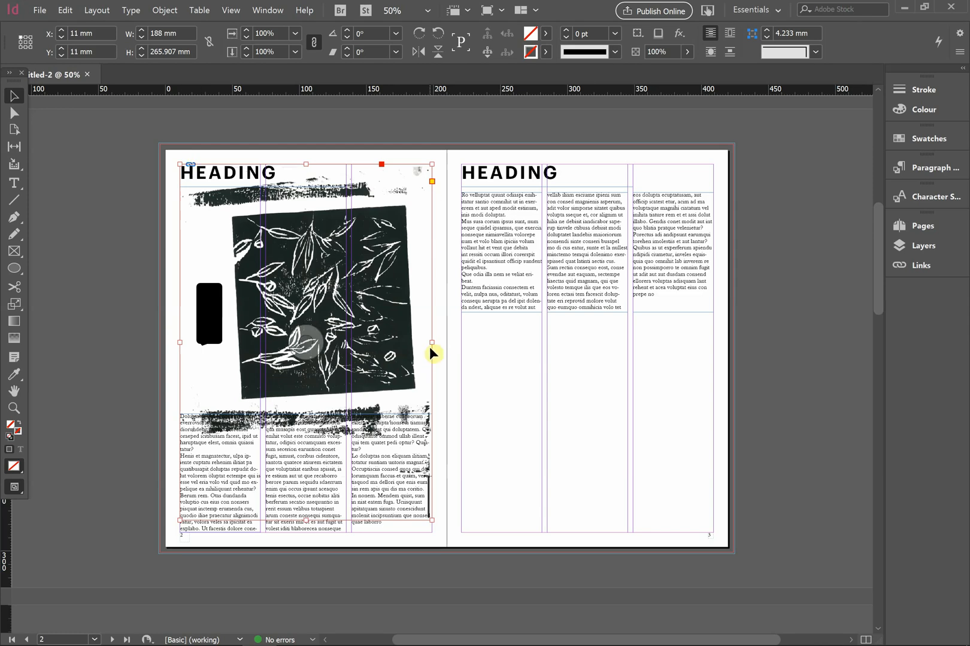
{"action": "left_click_drag", "start_coordinate": [431, 344], "coordinate": [405, 346]}
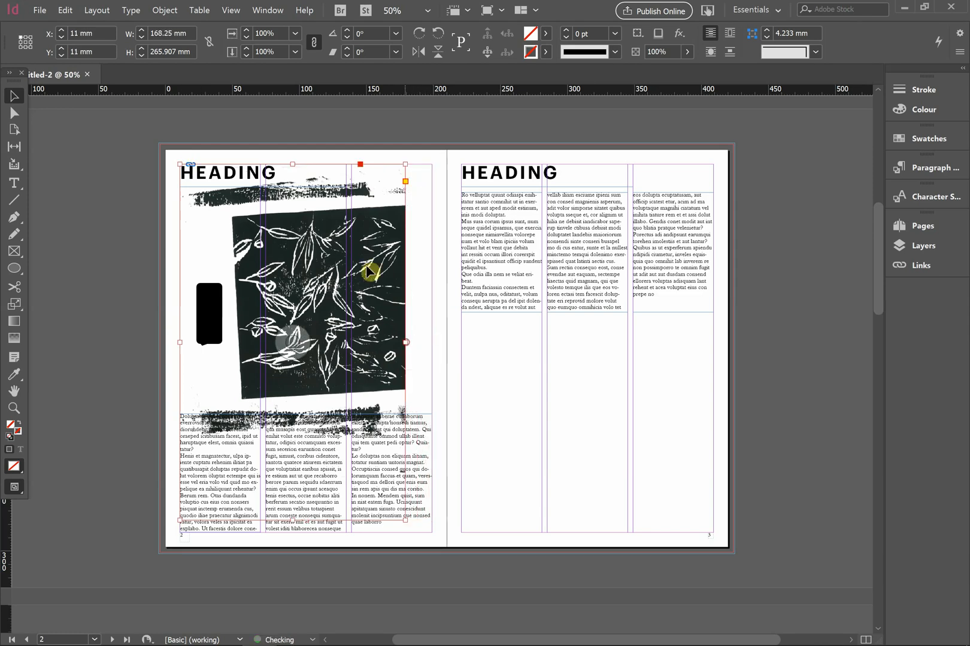
{"action": "left_click_drag", "start_coordinate": [290, 163], "coordinate": [288, 213]}
{"action": "left_click_drag", "start_coordinate": [182, 366], "coordinate": [242, 366]}
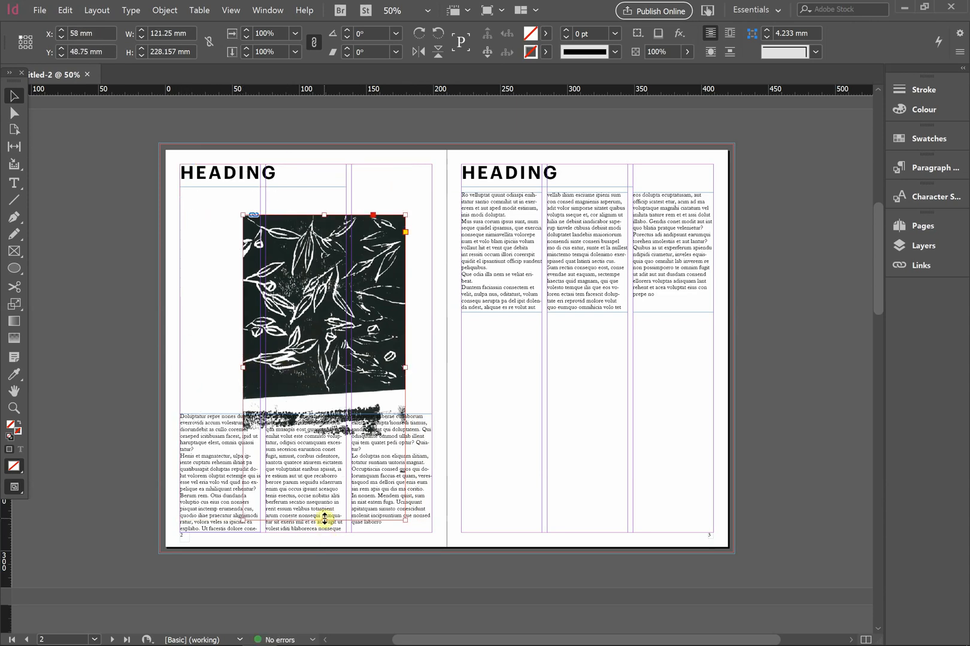
{"action": "left_click_drag", "start_coordinate": [324, 519], "coordinate": [324, 378]}
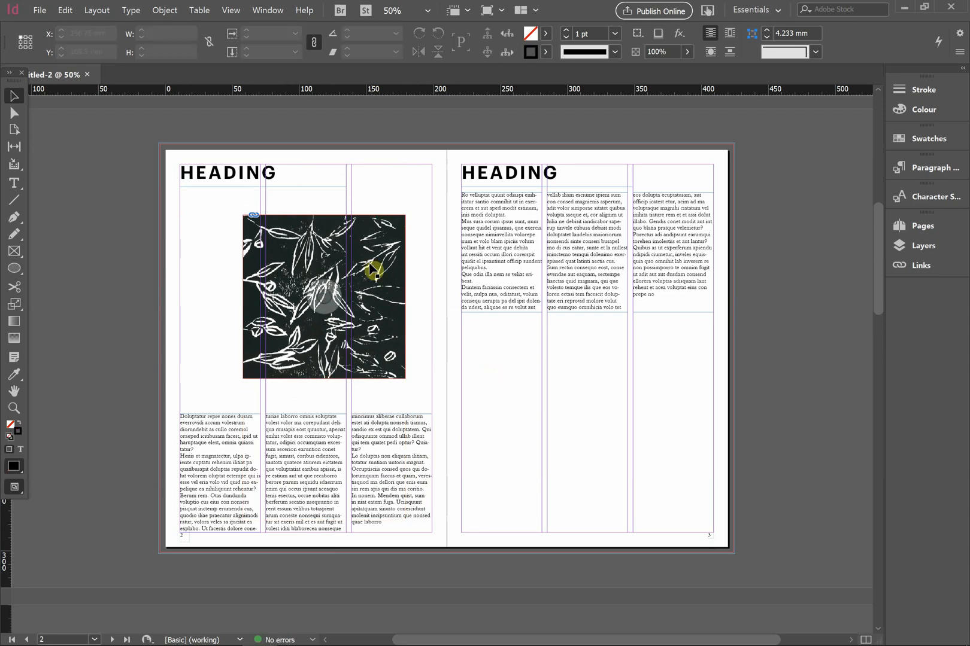
- Move the cropped print across page 2's first two columns, between heading and body text, at about X 12.4 mm, Y 48.8 mm, checking it in preview
{"action": "left_click_drag", "start_coordinate": [369, 264], "coordinate": [309, 246]}
{"action": "left_click", "coordinate": [385, 199]}
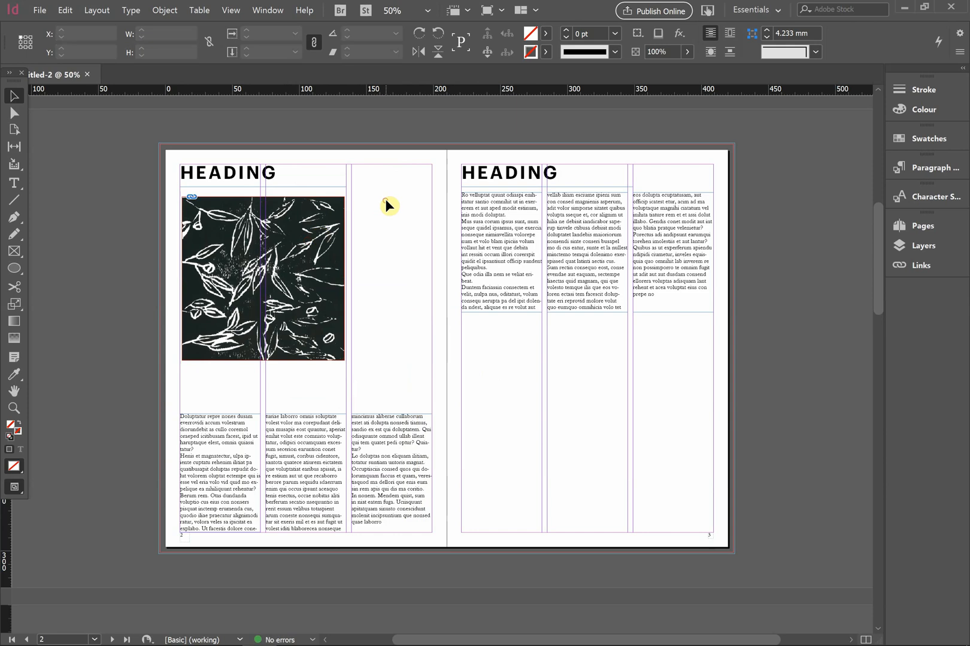
{"action": "key", "text": "w"}
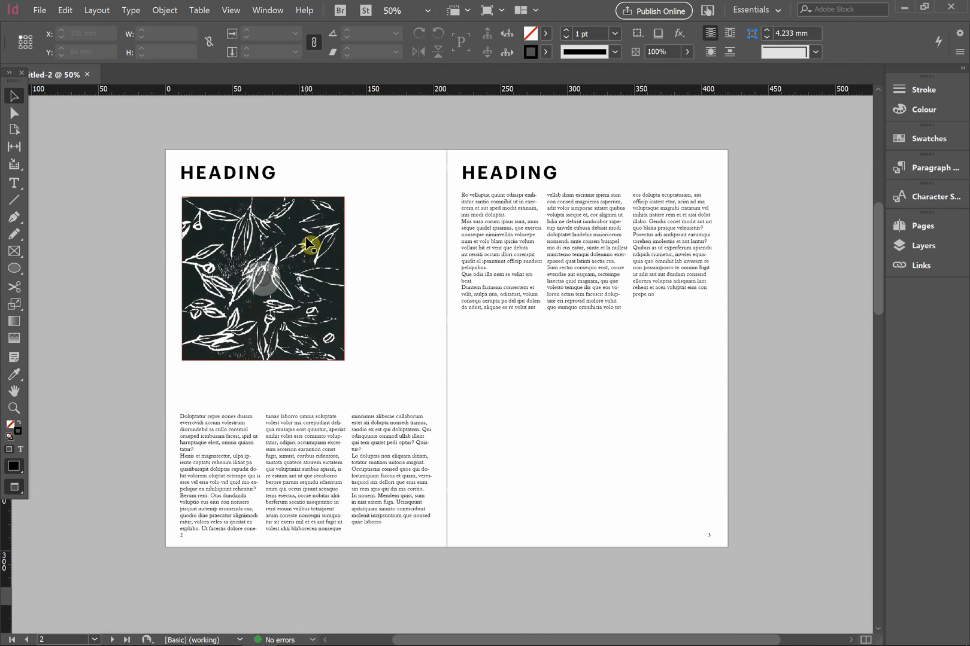
{"action": "left_click_drag", "start_coordinate": [309, 244], "coordinate": [310, 263]}
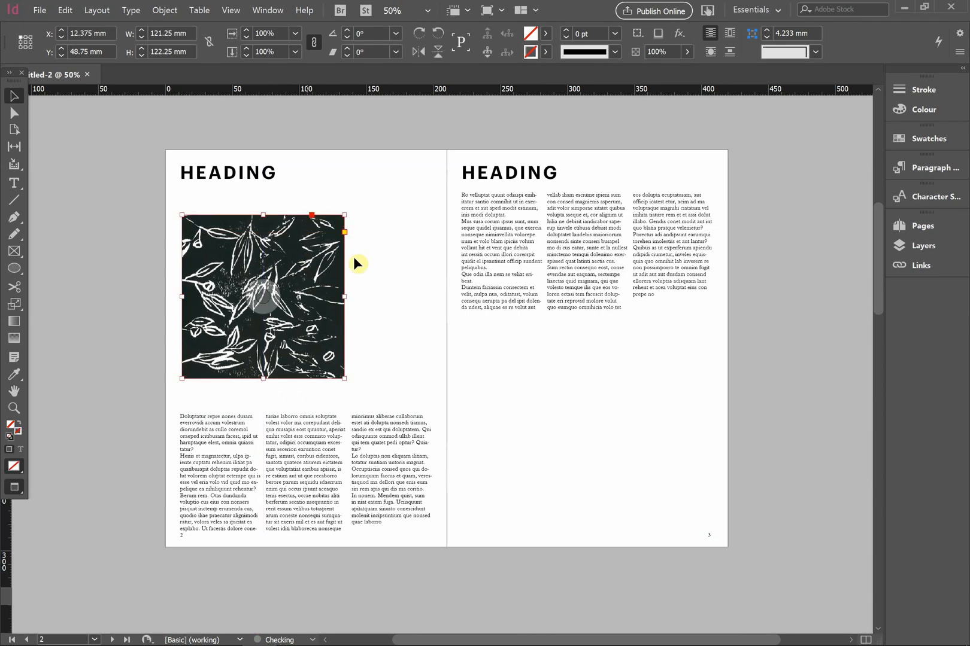
{"action": "left_click", "coordinate": [371, 263]}
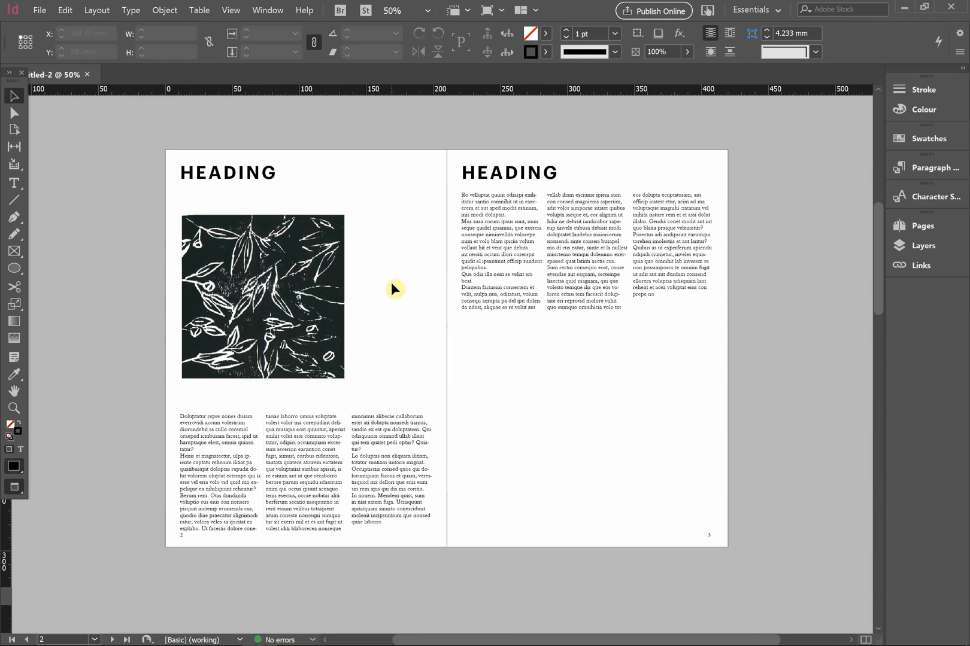
{"action": "key", "text": "w"}
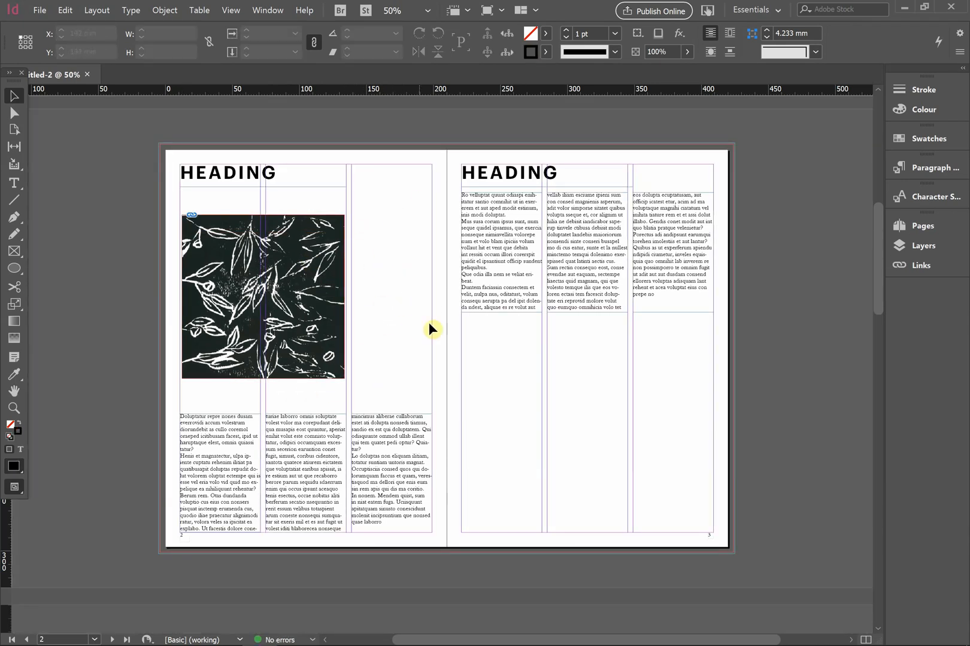
- Delete the cropped leaf print from page 2 and return to the normal view with guides
{"action": "key", "text": "w"}
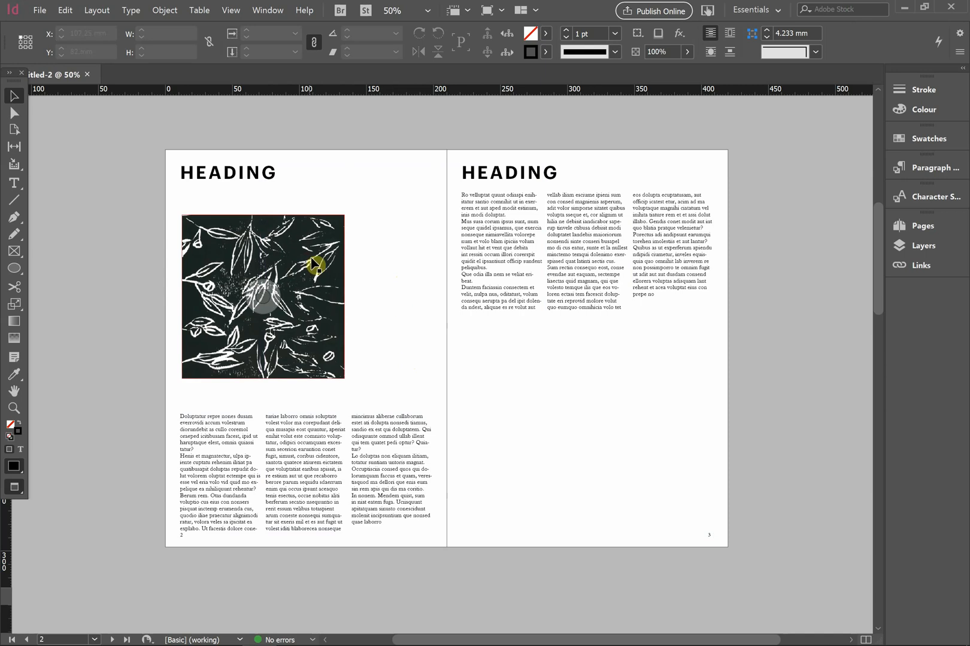
{"action": "left_click", "coordinate": [278, 270]}
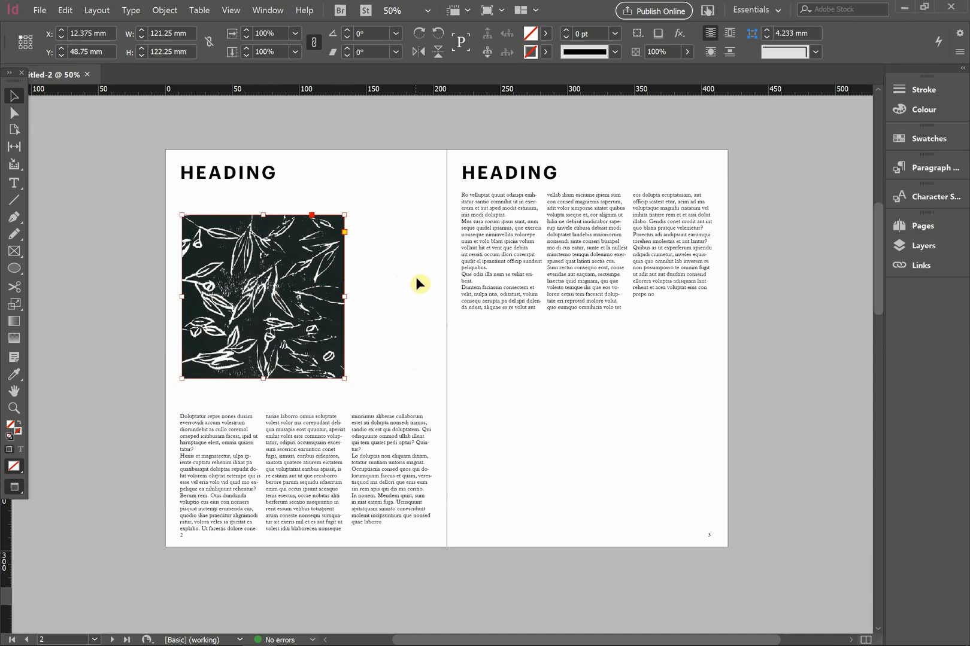
{"action": "key", "text": "Delete"}
{"action": "key", "text": "w"}
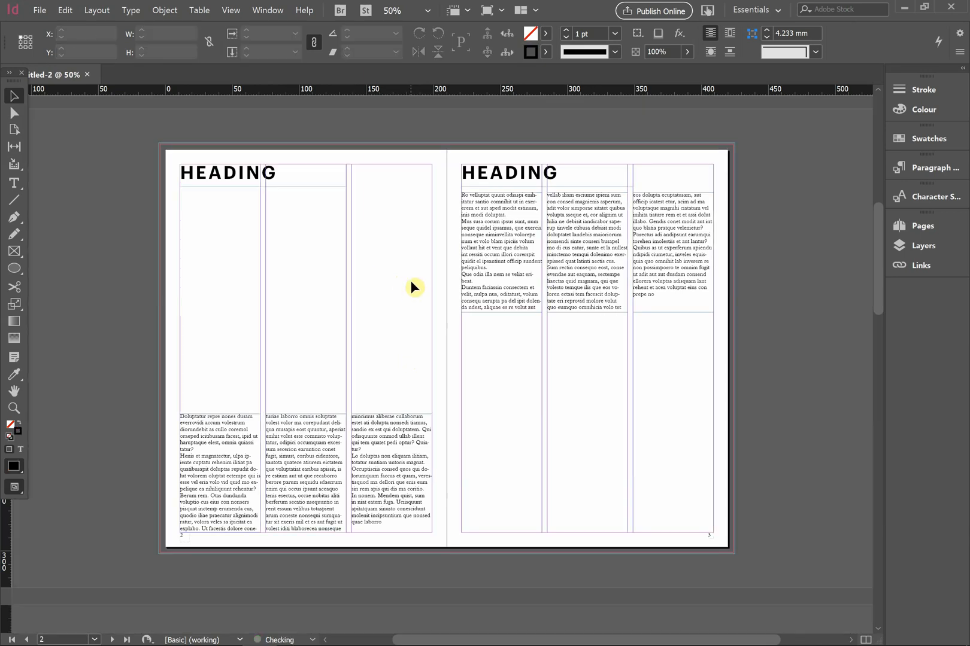
- Draw a rectangle about 188 by 145 mm on page 2 at X 11 mm, Y 38 mm, spanning all three columns between heading and body text
{"action": "left_click", "coordinate": [15, 270]}
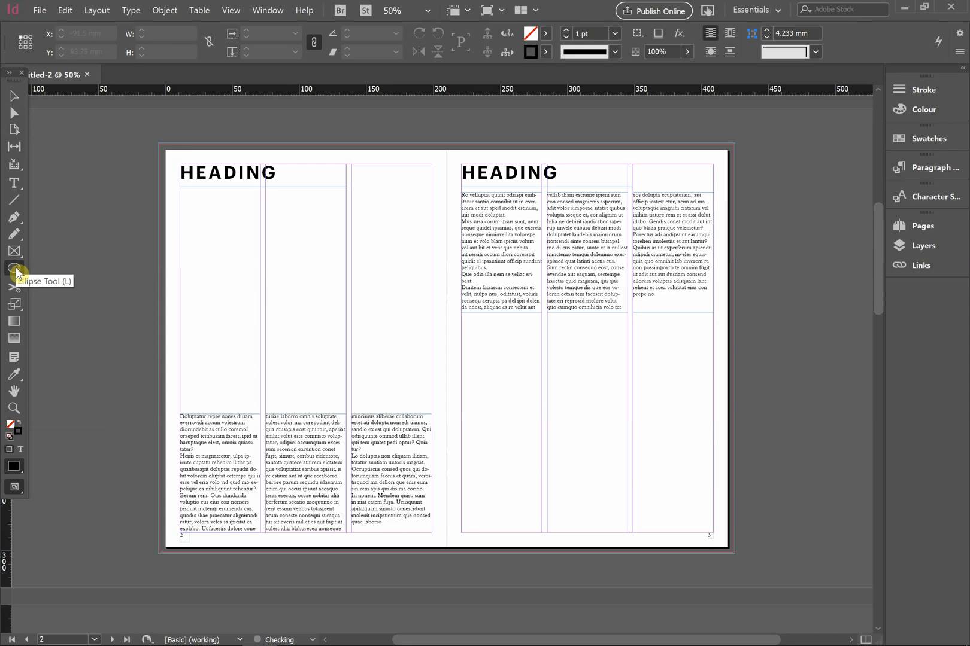
{"action": "left_click", "coordinate": [60, 270]}
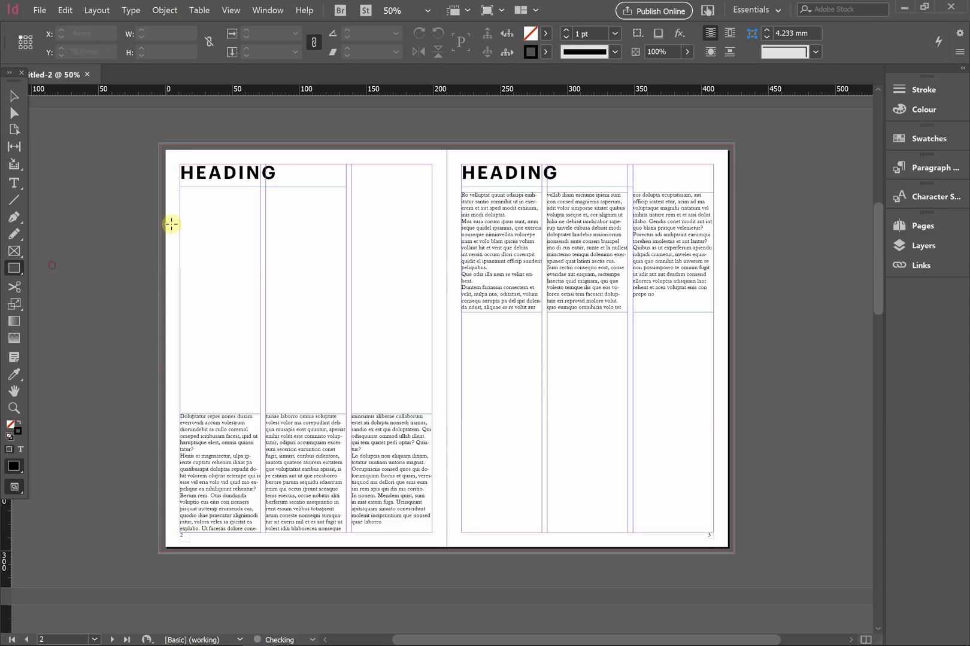
{"action": "mouse_move", "coordinate": [180, 201]}
{"action": "left_mouse_down"}
{"action": "mouse_move", "coordinate": [215, 255]}
{"action": "mouse_move", "coordinate": [354, 366]}
{"action": "mouse_move", "coordinate": [431, 396]}
{"action": "left_mouse_up"}
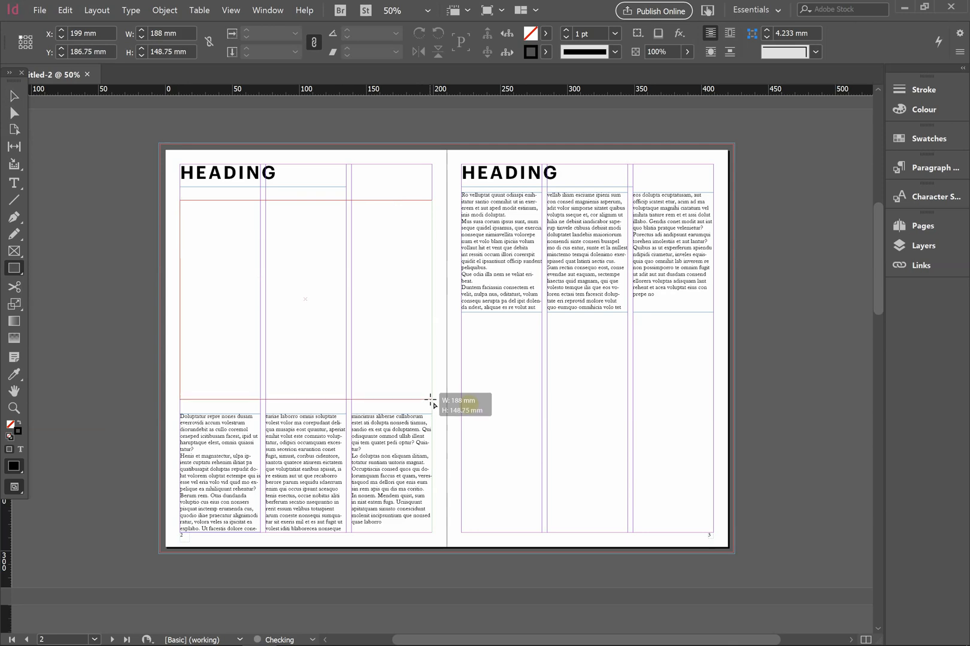
{"action": "left_click_drag", "start_coordinate": [431, 399], "coordinate": [432, 394]}
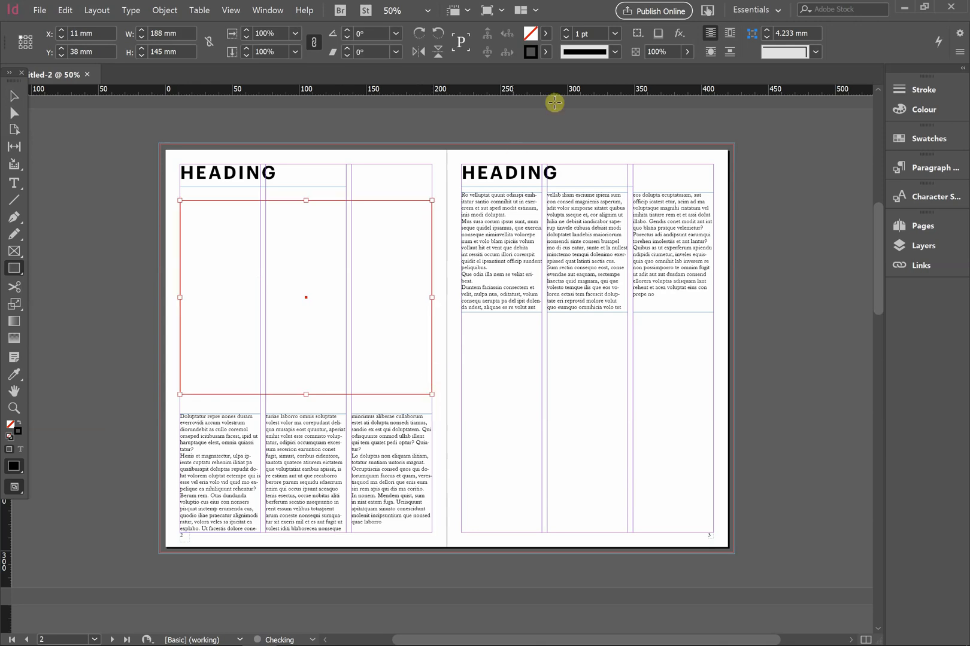
- Set the page 2 rectangle's stroke to None and check the spread in preview
{"action": "left_click", "coordinate": [547, 54]}
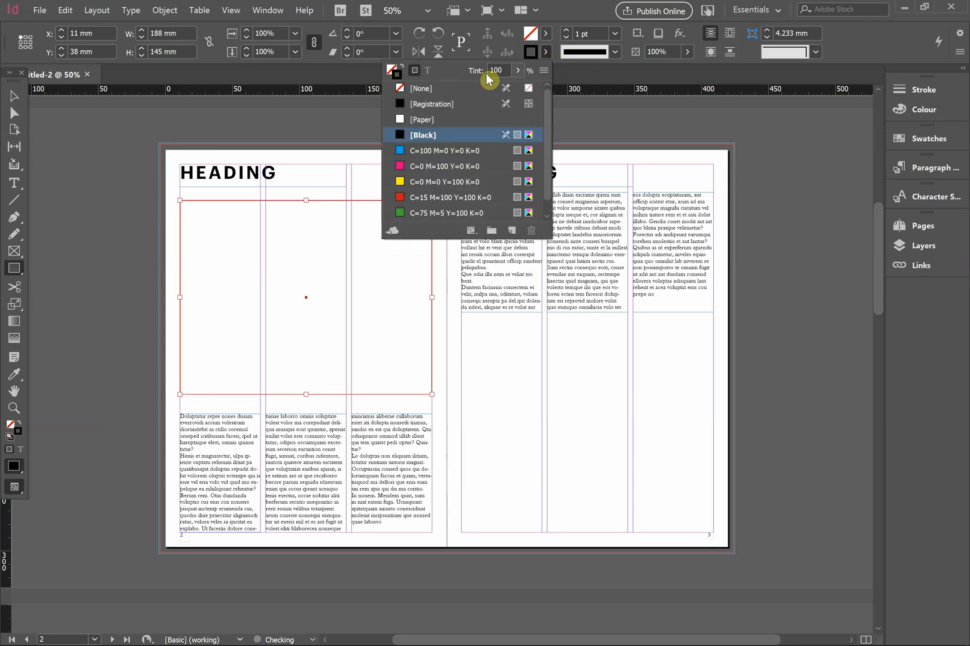
{"action": "left_click", "coordinate": [450, 88]}
{"action": "left_click", "coordinate": [552, 22]}
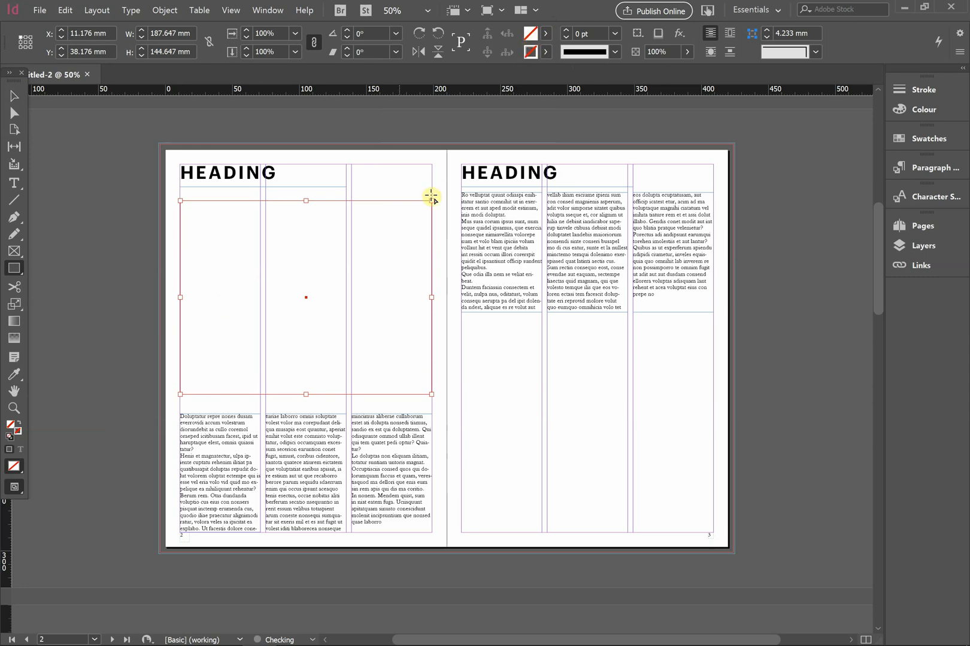
{"action": "left_click", "coordinate": [14, 97]}
{"action": "left_click", "coordinate": [221, 274]}
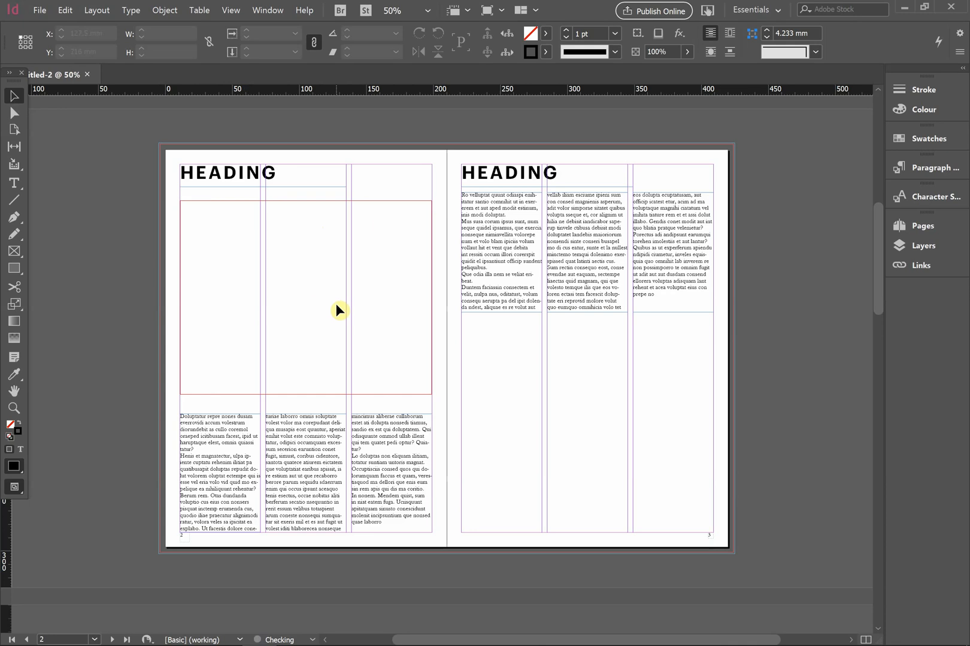
{"action": "key", "text": "w"}
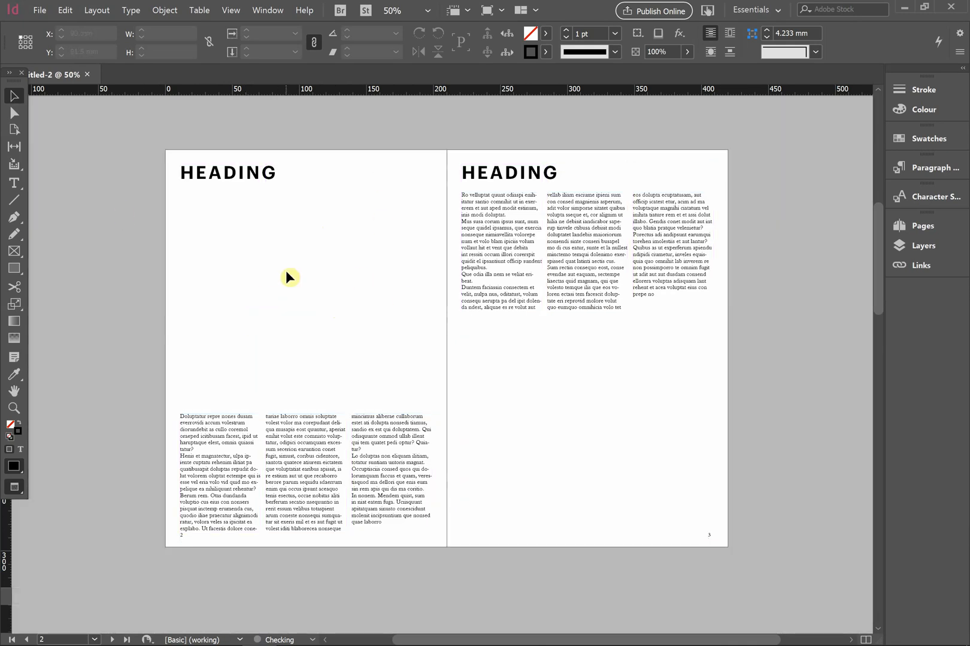
{"action": "key", "text": "w"}
{"action": "left_click", "coordinate": [352, 202]}
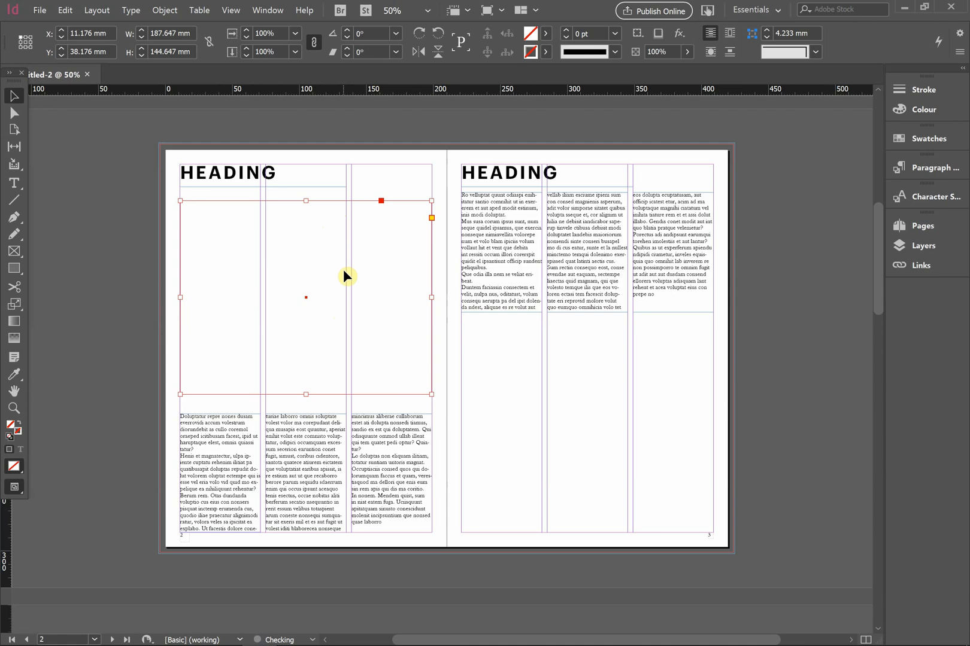
{"action": "key", "text": "ctrl+d"}
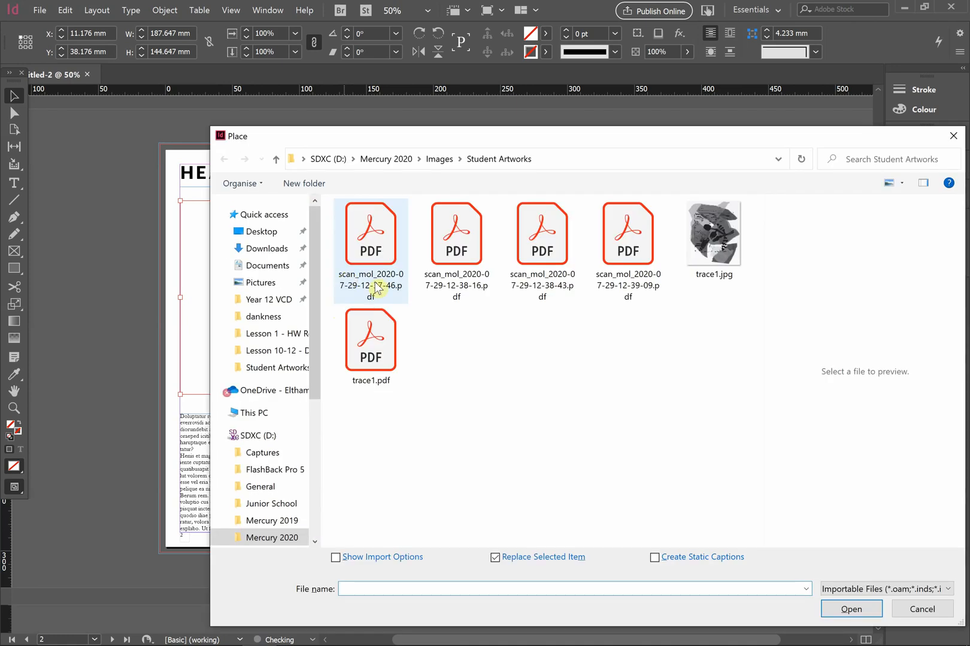
{"action": "left_click", "coordinate": [573, 251]}
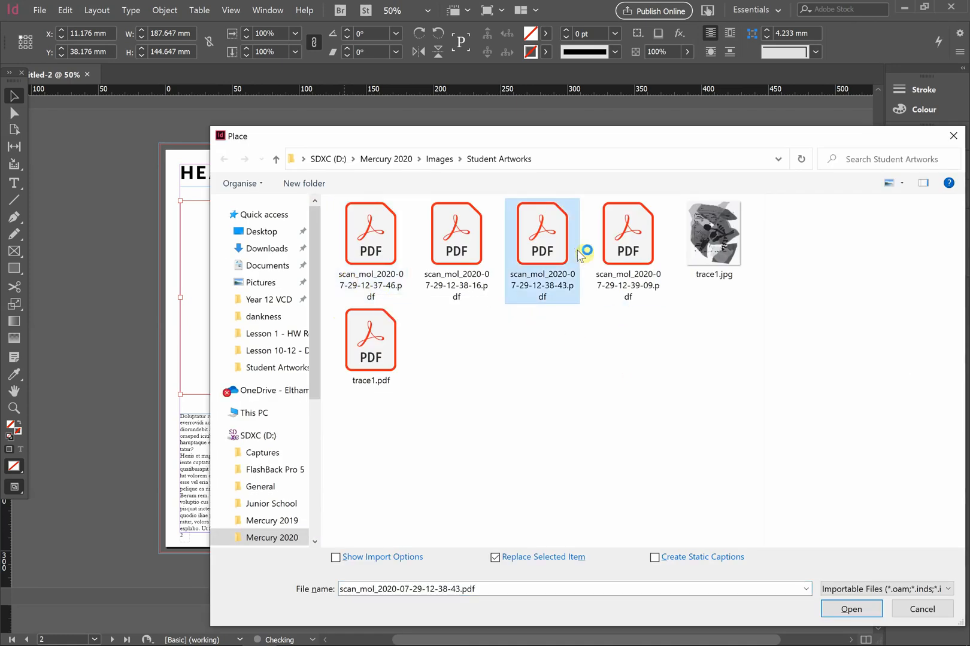
{"action": "left_click", "coordinate": [849, 609]}
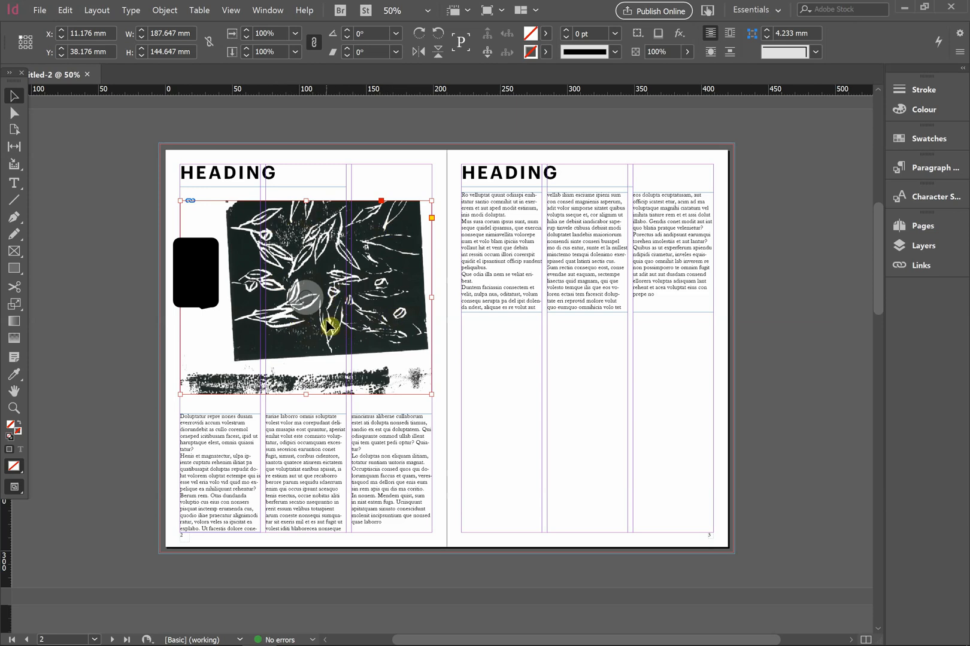
{"action": "left_click", "coordinate": [488, 378]}
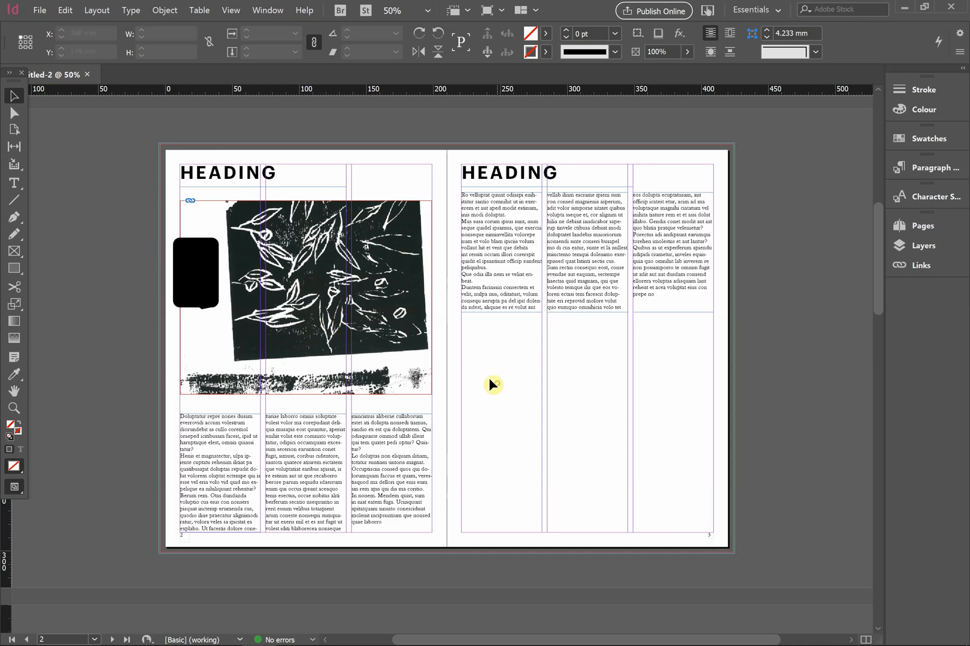
- Enlarge the leaf print within page 2's frame to about 184%, reposition it so it fills the frame, and check it in preview
{"action": "left_click", "coordinate": [402, 276]}
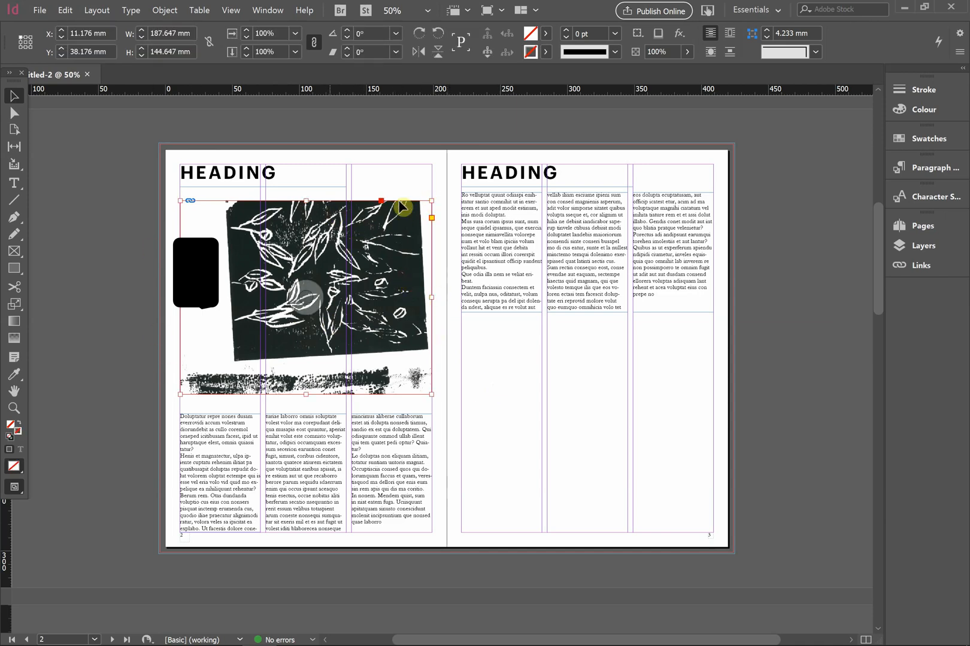
{"action": "left_click", "coordinate": [310, 297]}
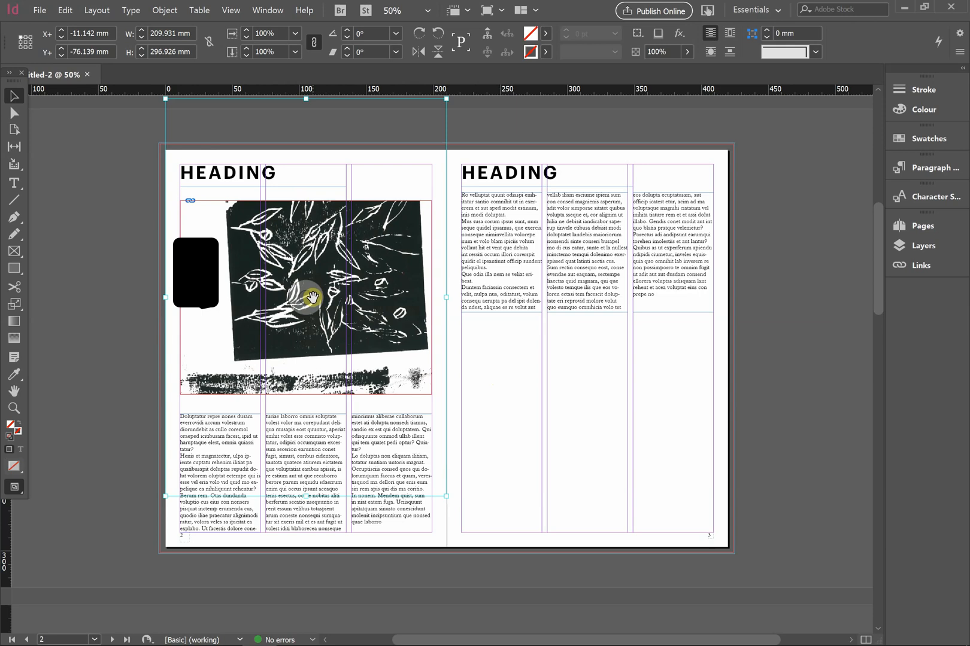
{"action": "mouse_move", "coordinate": [321, 292]}
{"action": "left_mouse_down"}
{"action": "mouse_move", "coordinate": [298, 305]}
{"action": "mouse_move", "coordinate": [329, 300]}
{"action": "mouse_move", "coordinate": [296, 305]}
{"action": "mouse_move", "coordinate": [330, 307]}
{"action": "left_mouse_up"}
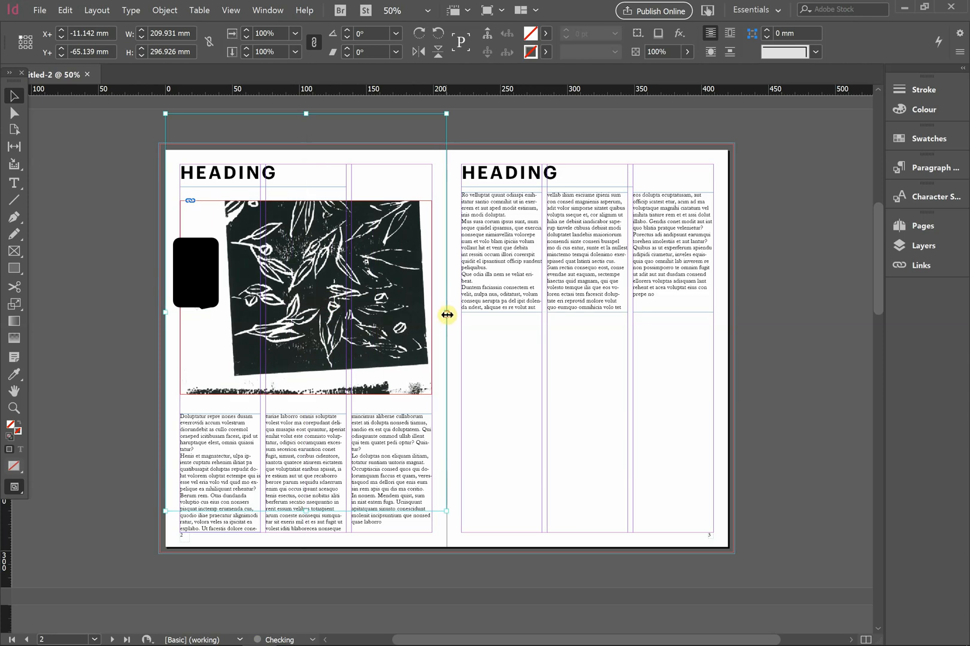
{"action": "left_click_drag", "start_coordinate": [447, 315], "coordinate": [565, 279]}
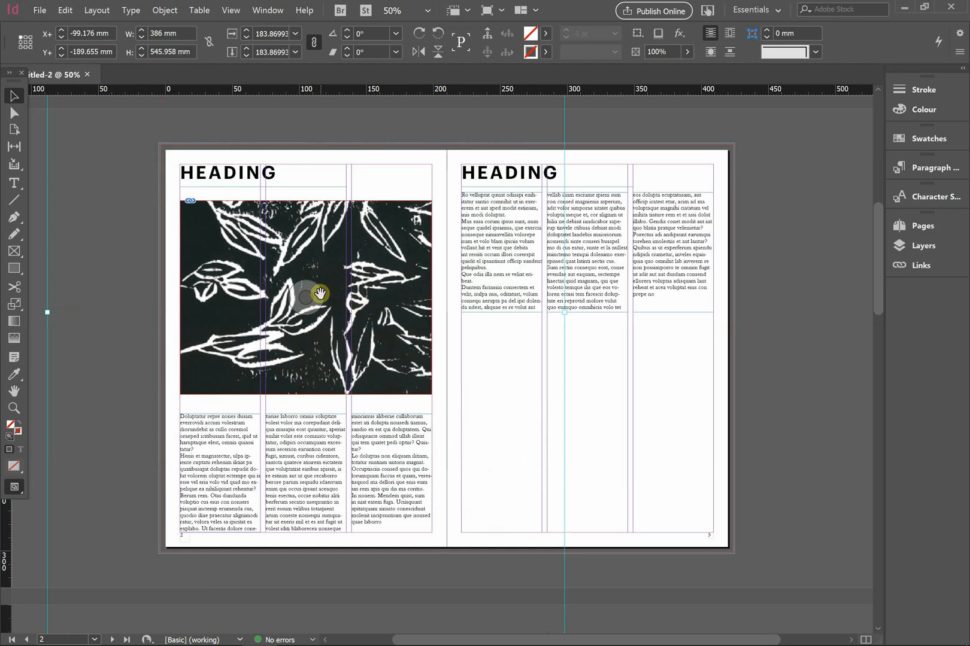
{"action": "mouse_move", "coordinate": [320, 294]}
{"action": "left_mouse_down"}
{"action": "mouse_move", "coordinate": [291, 322]}
{"action": "mouse_move", "coordinate": [317, 307]}
{"action": "left_mouse_up"}
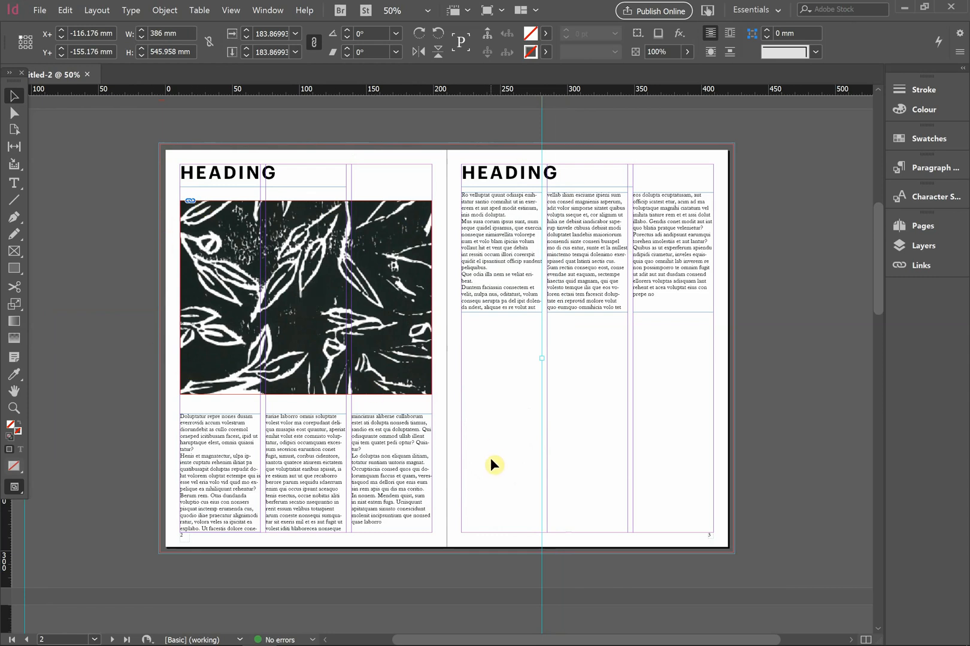
{"action": "left_click", "coordinate": [695, 410]}
{"action": "key", "text": "w"}
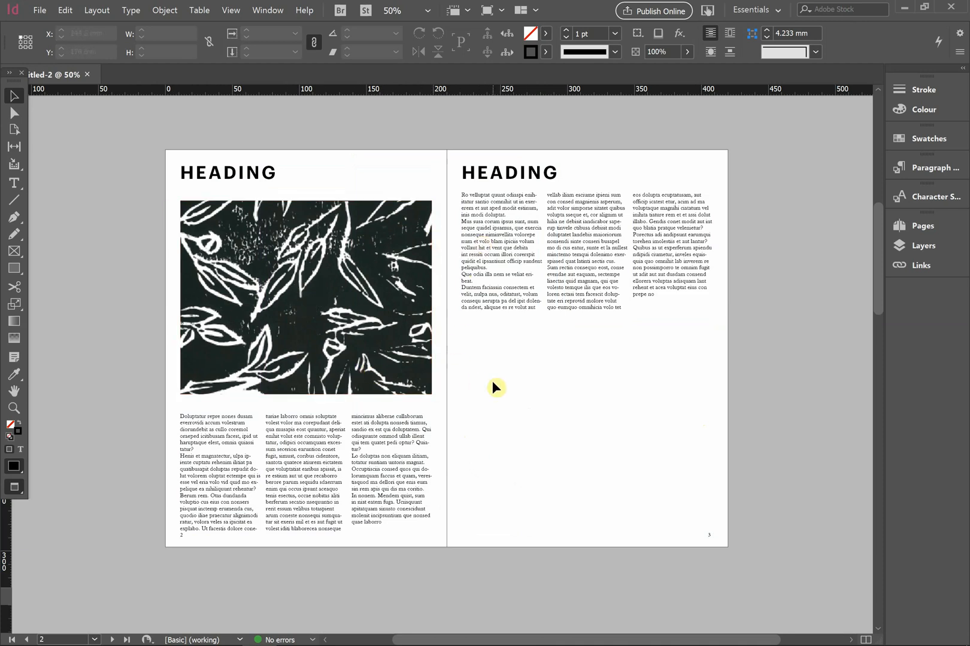
{"action": "key", "text": "w"}
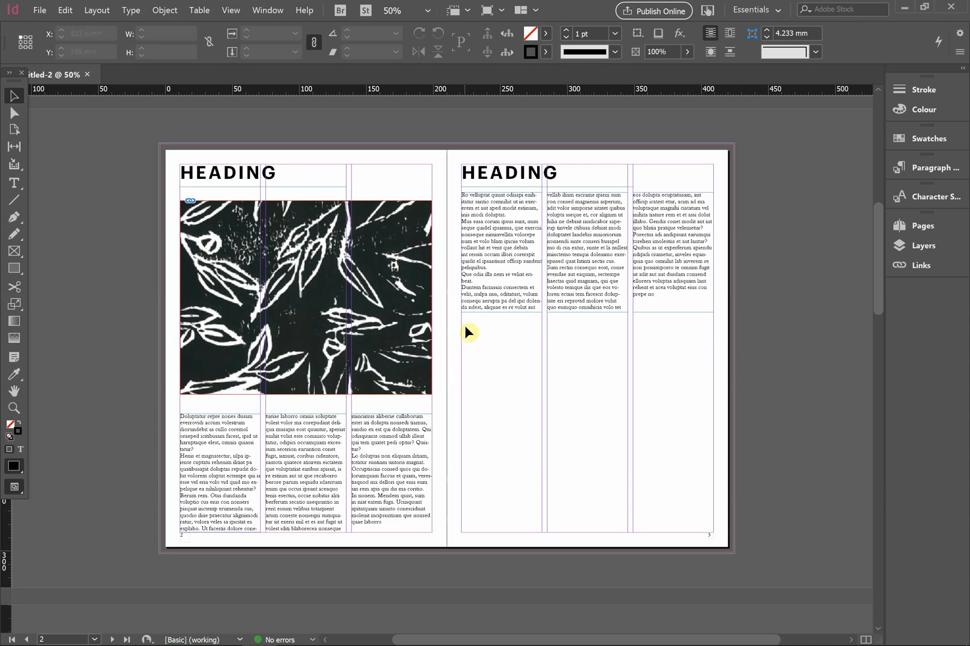
- Draw a rectangle about 214 by 173.5 mm below page 3's text, from the spine to the outer bleed edges, with its stroke set to None
{"action": "key", "text": "m"}
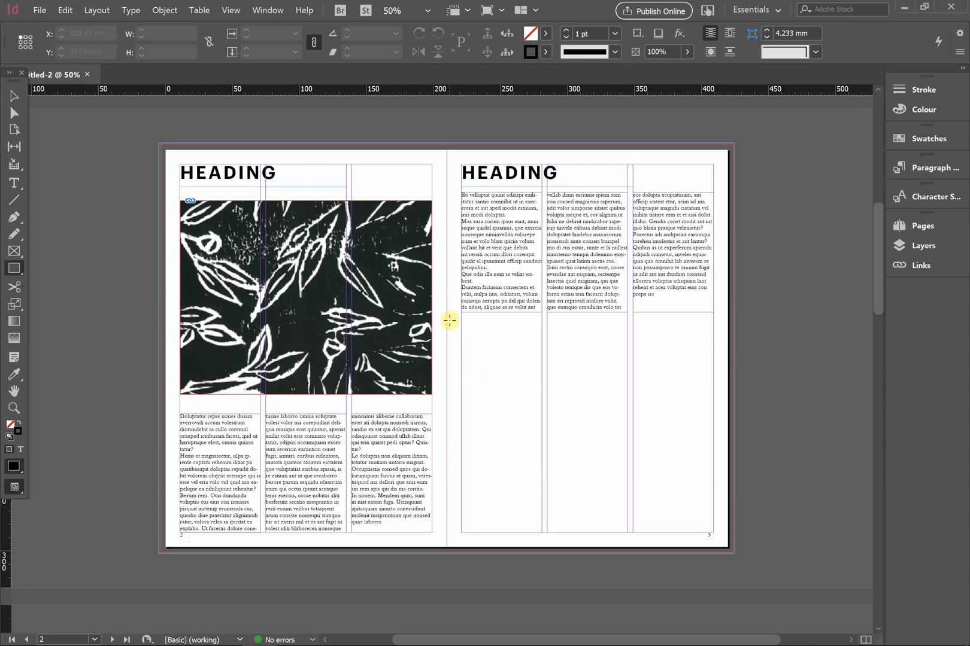
{"action": "left_click", "coordinate": [17, 274]}
{"action": "left_click", "coordinate": [48, 267]}
{"action": "left_click_drag", "start_coordinate": [447, 321], "coordinate": [733, 552]}
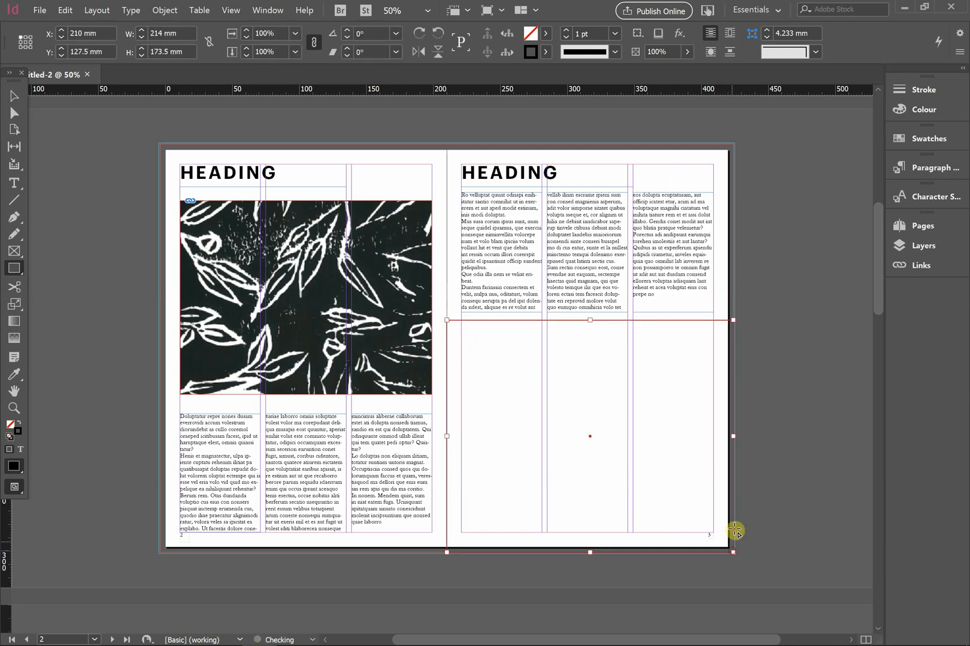
{"action": "left_click", "coordinate": [545, 51]}
{"action": "left_click", "coordinate": [399, 88]}
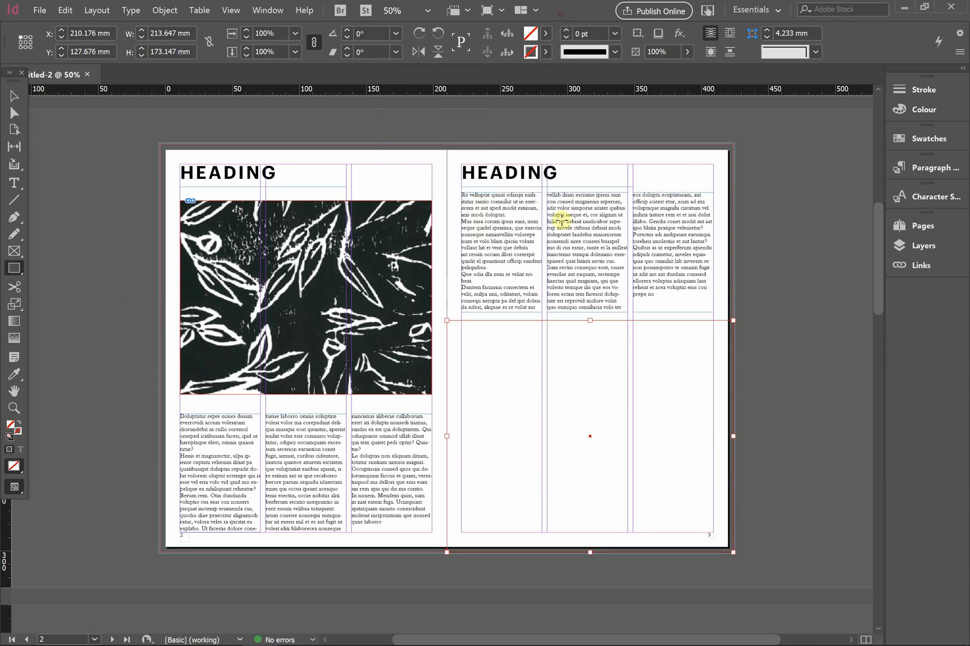
{"action": "left_click", "coordinate": [40, 10]}
{"action": "left_click", "coordinate": [107, 180]}
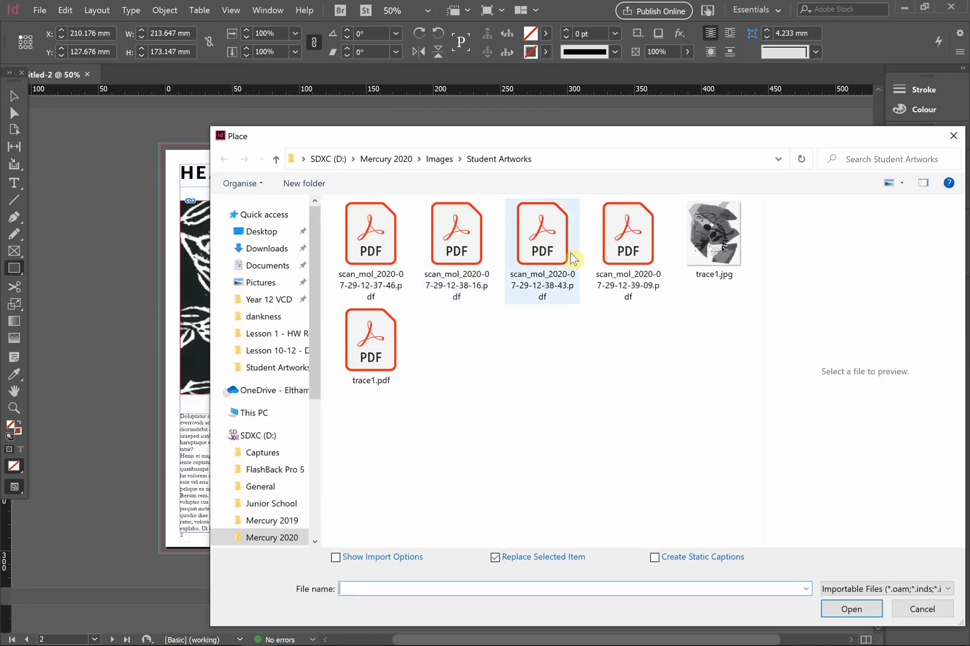
{"action": "left_click", "coordinate": [636, 252]}
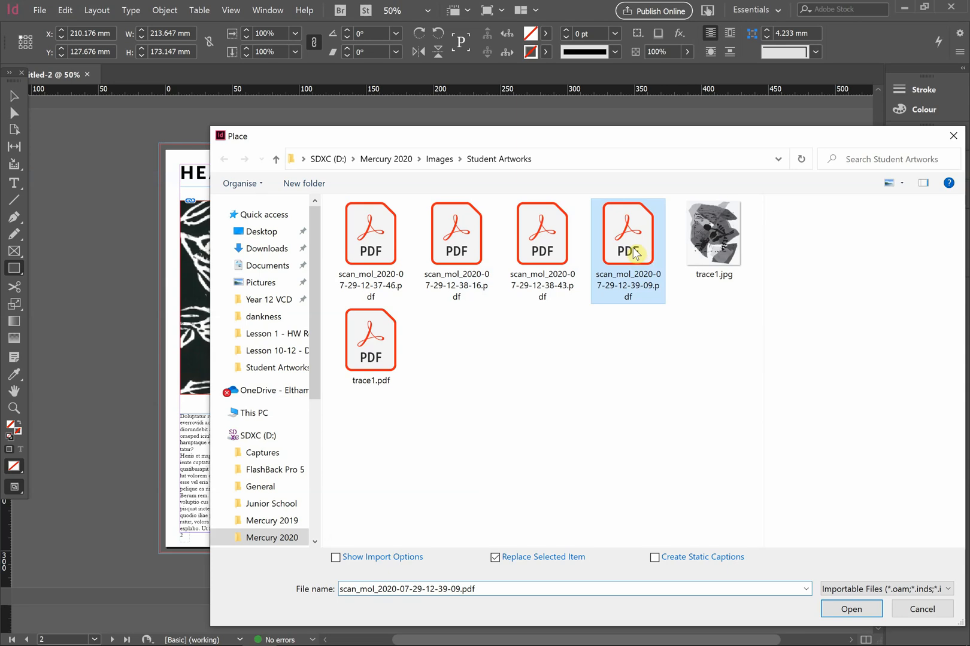
{"action": "left_click", "coordinate": [851, 608]}
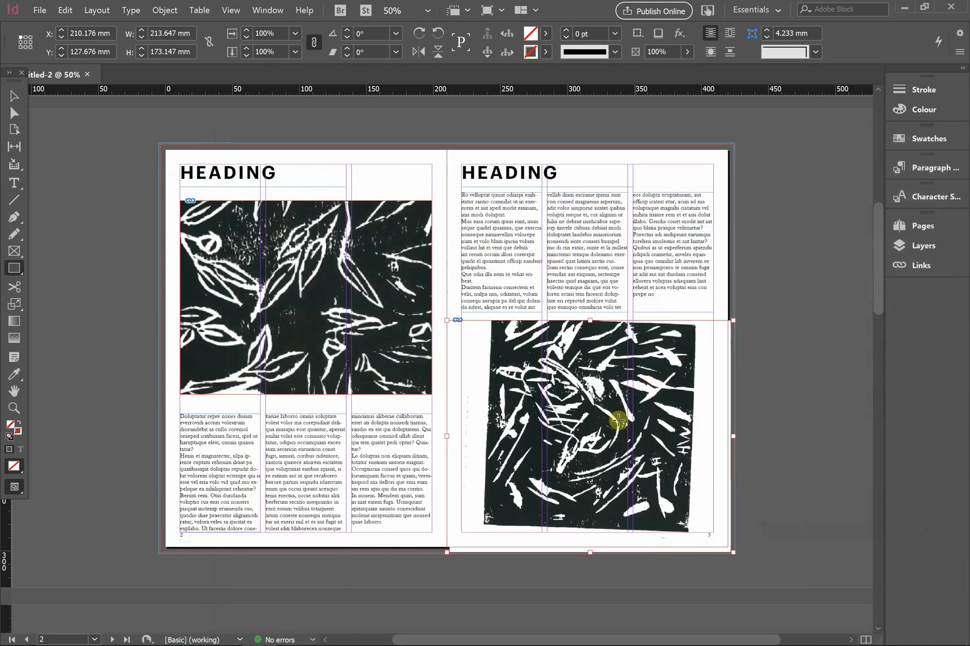
- Rotate the bird print 90° within page 3's frame, enlarge it to about 164% to fill the frame, and check it in preview
{"action": "left_click", "coordinate": [13, 96]}
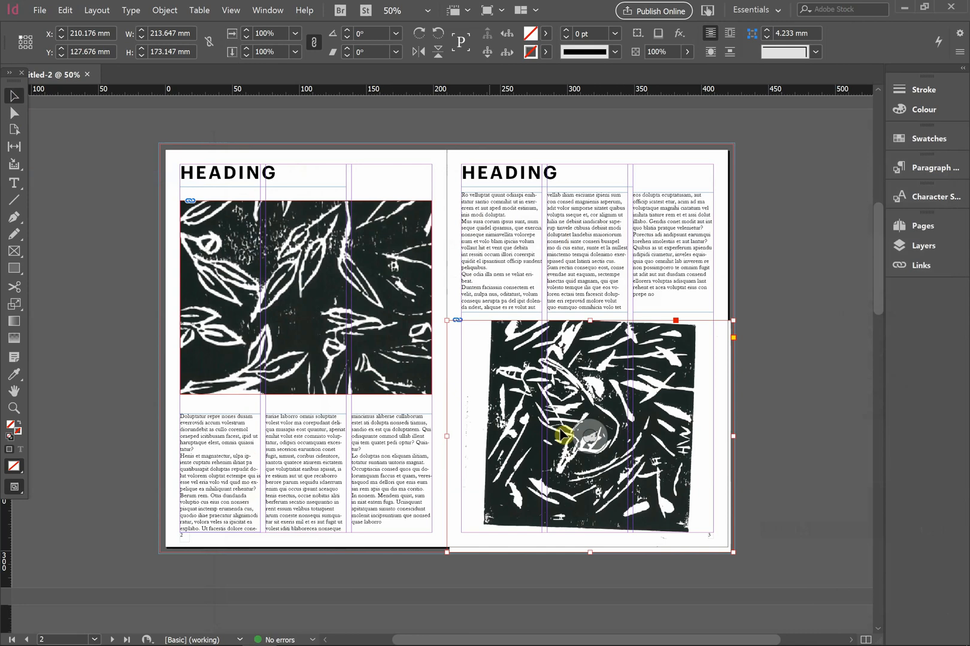
{"action": "left_click", "coordinate": [595, 440]}
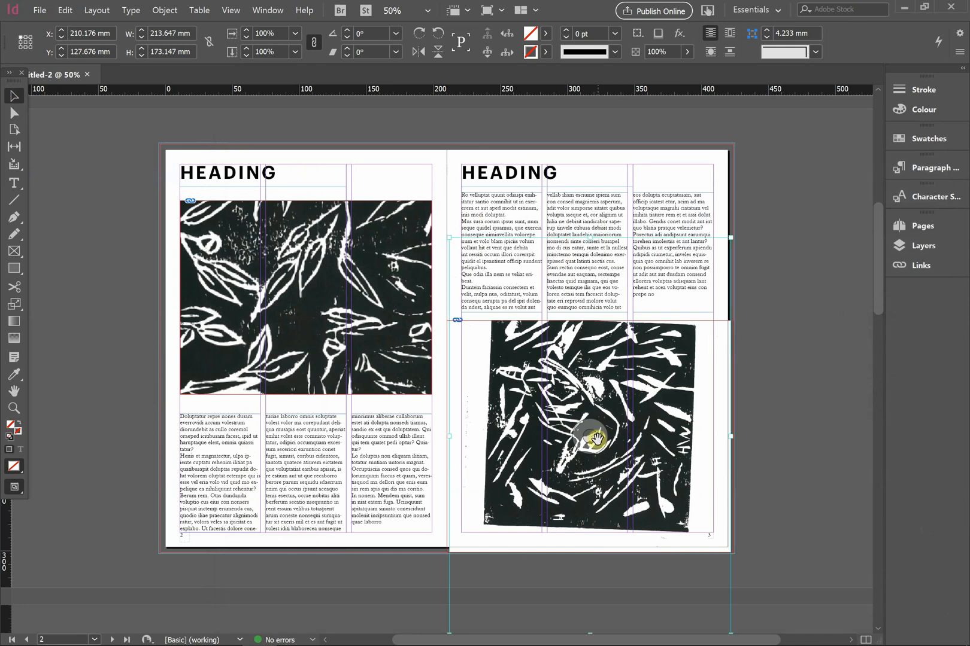
{"action": "left_click_drag", "start_coordinate": [738, 230], "coordinate": [312, 173]}
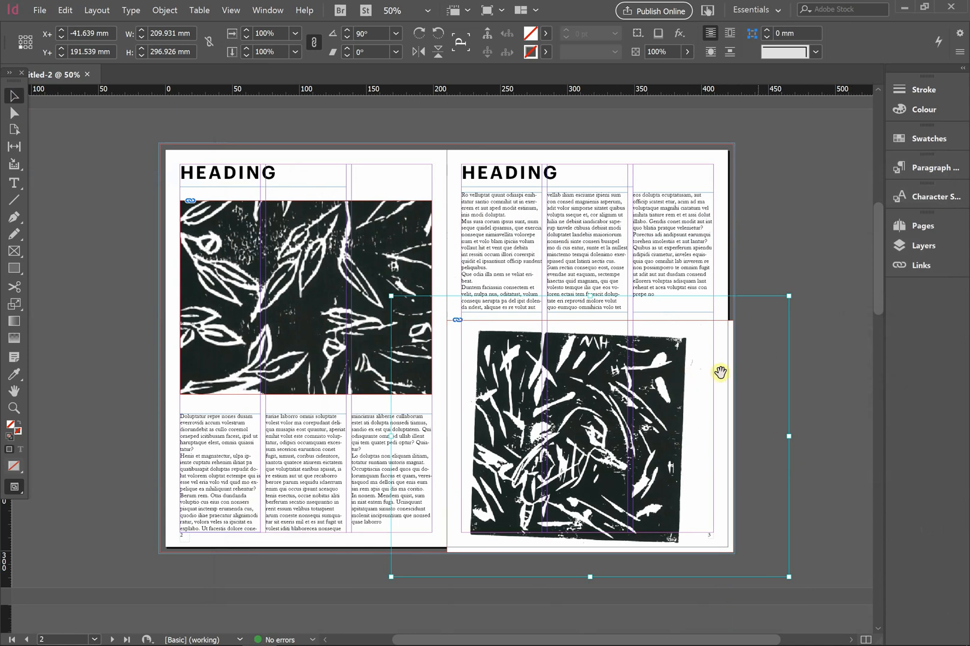
{"action": "left_click_drag", "start_coordinate": [790, 296], "coordinate": [836, 206]}
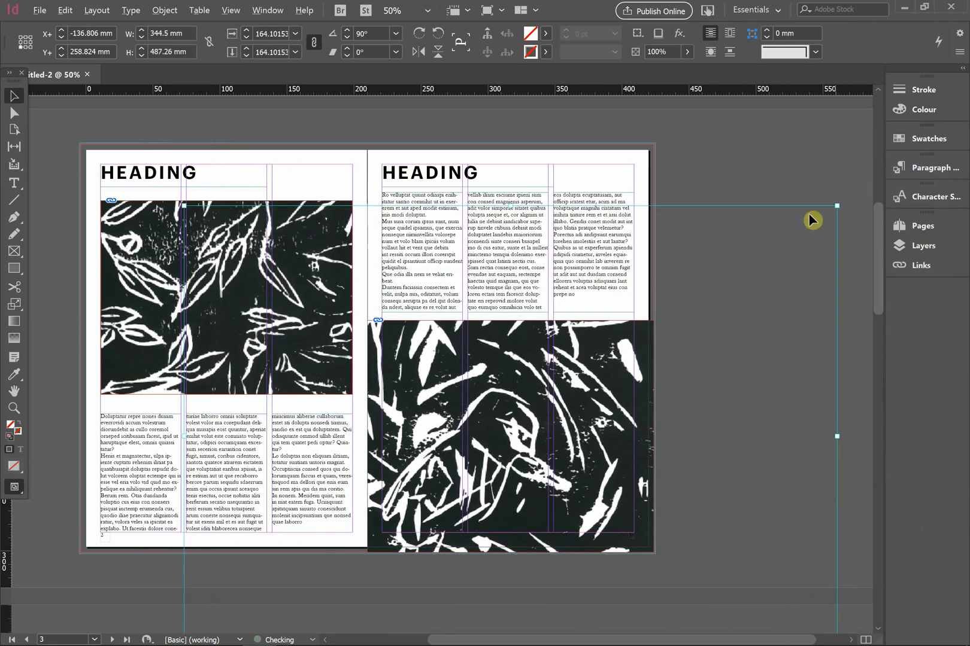
{"action": "left_click", "coordinate": [724, 183]}
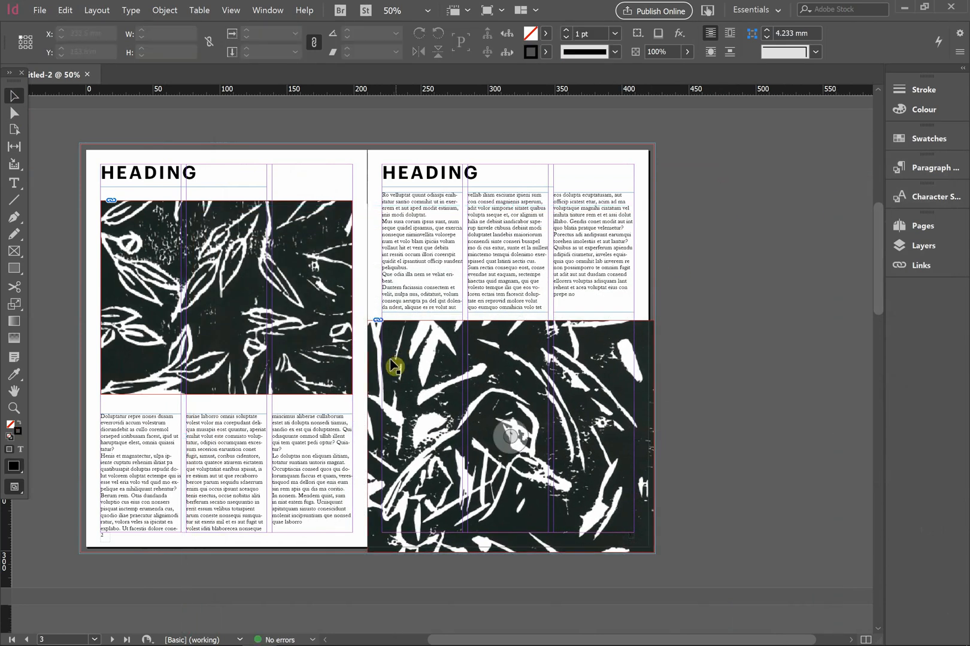
{"action": "key", "text": "w"}
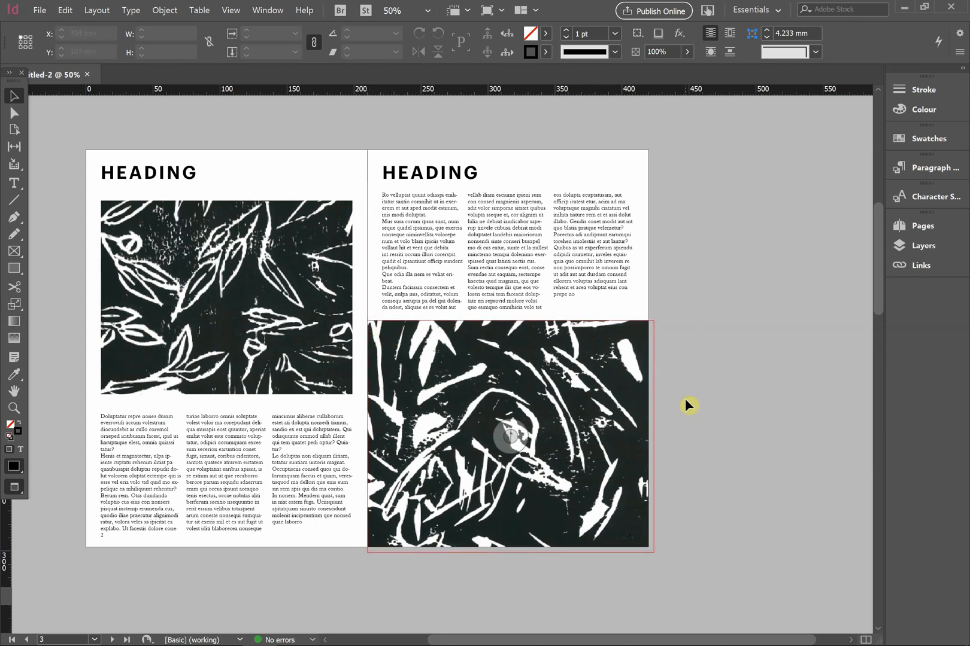
- Examine how page 3's image extends past the outer page edge into the bleed, and compare both pages' images in preview
{"action": "key", "text": "w"}
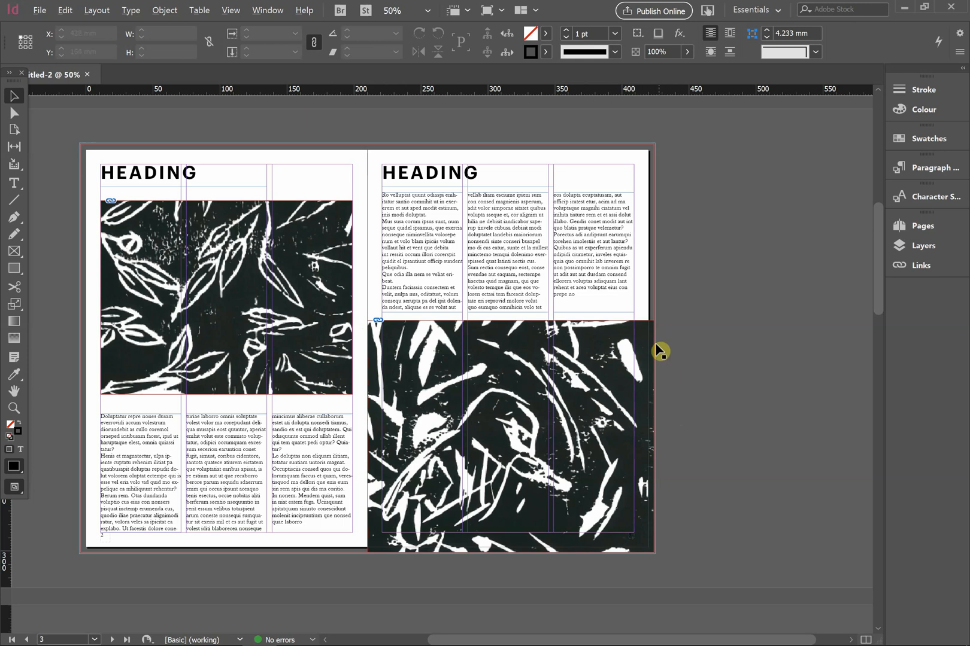
{"action": "scroll", "coordinate": [656, 348], "scroll_direction": "up", "scroll_amount": 4}
{"action": "scroll", "coordinate": [645, 295], "scroll_direction": "up", "scroll_amount": 6}
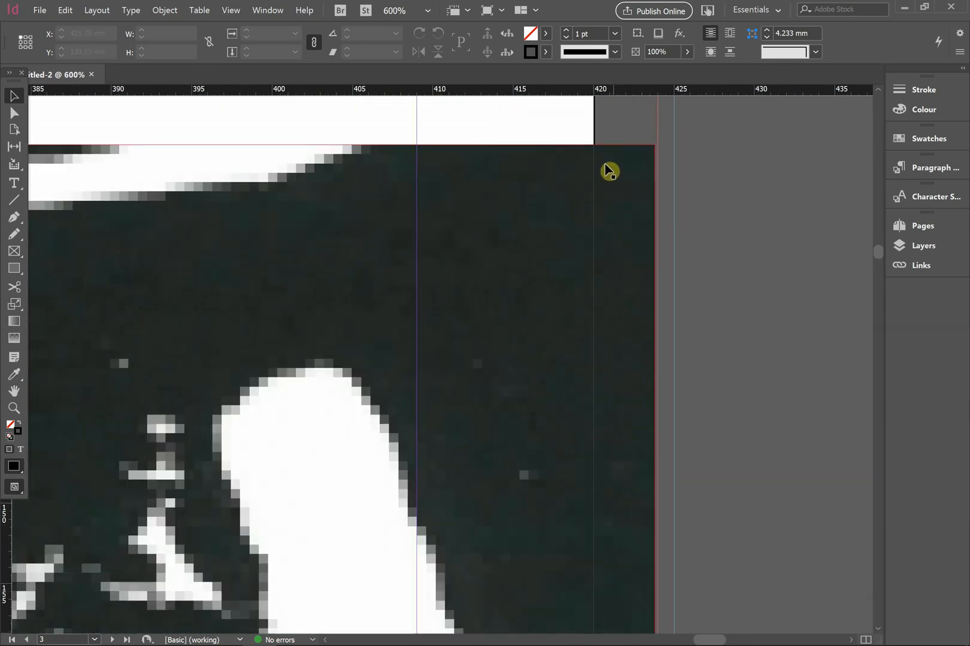
{"action": "scroll", "coordinate": [670, 220], "scroll_direction": "down", "scroll_amount": 5}
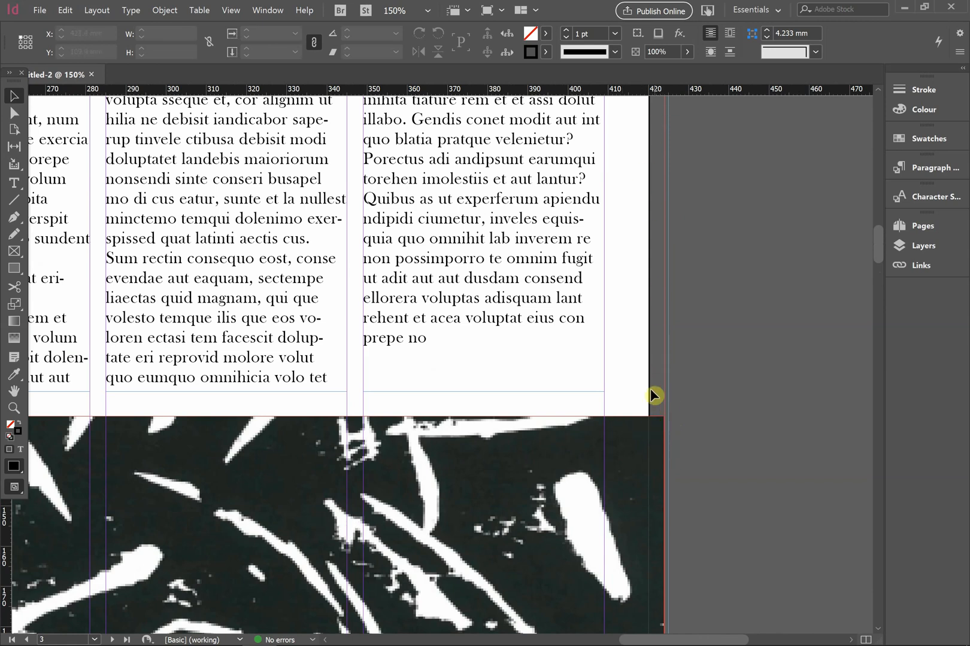
{"action": "scroll", "coordinate": [650, 390], "scroll_direction": "down", "scroll_amount": 3}
{"action": "scroll", "coordinate": [649, 359], "scroll_direction": "down", "scroll_amount": 3}
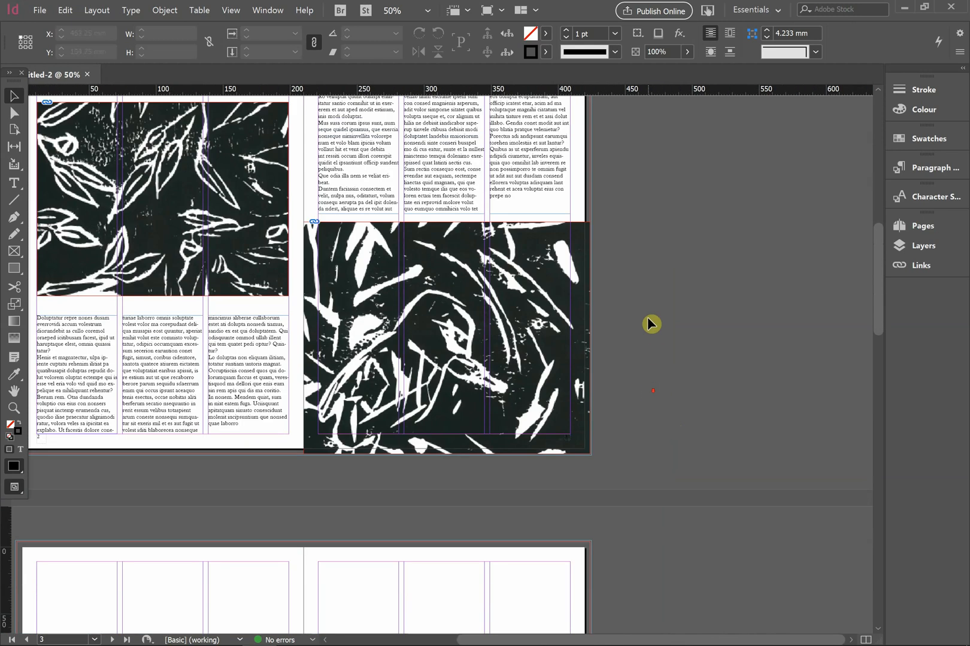
{"action": "scroll", "coordinate": [523, 296], "scroll_direction": "up", "scroll_amount": 3}
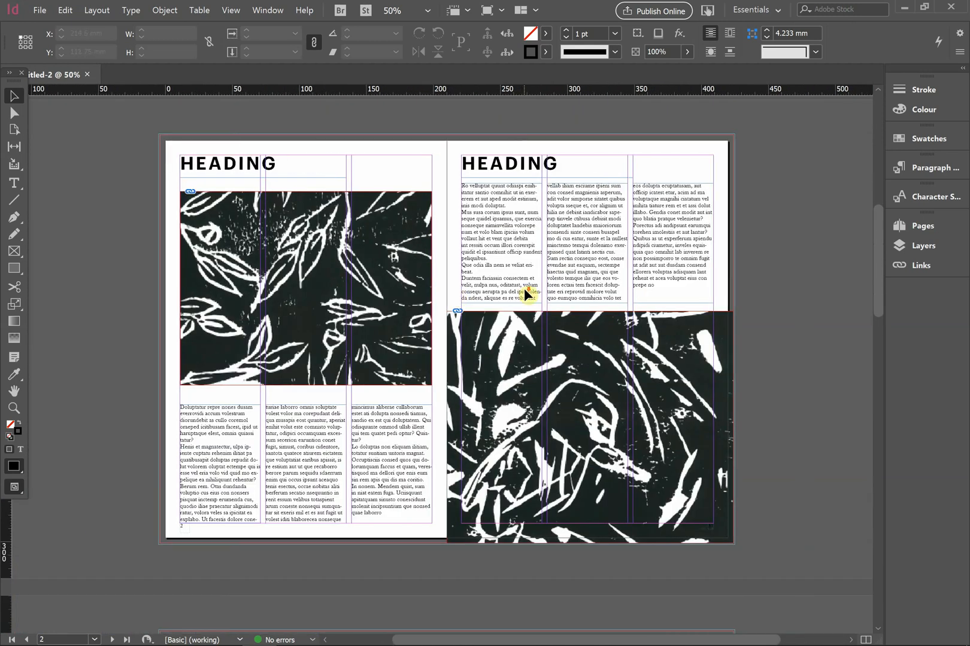
{"action": "key", "text": "w"}
{"action": "left_click", "coordinate": [305, 288]}
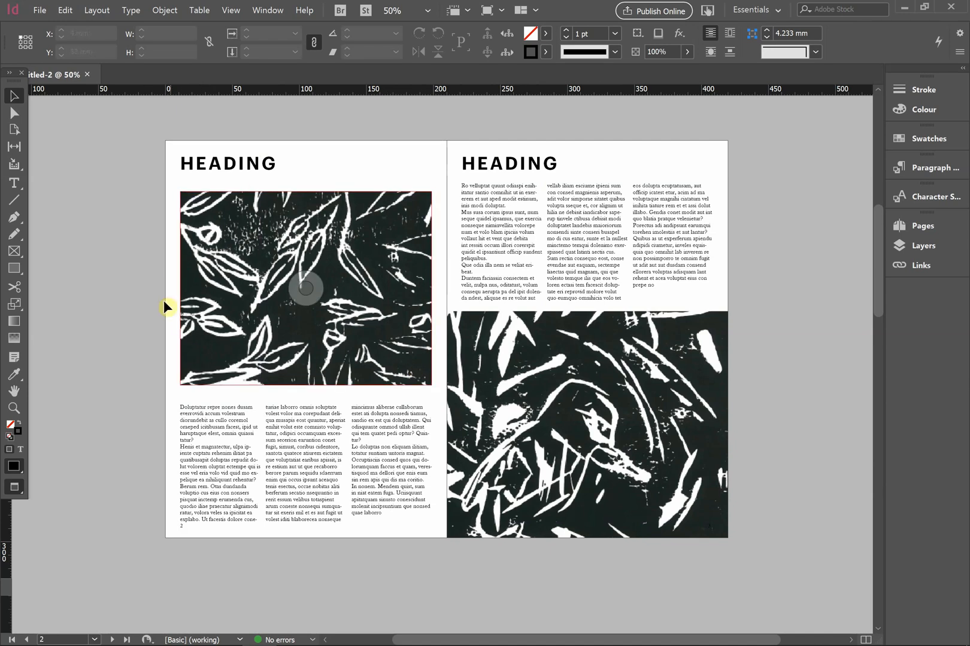
{"action": "left_click", "coordinate": [589, 427]}
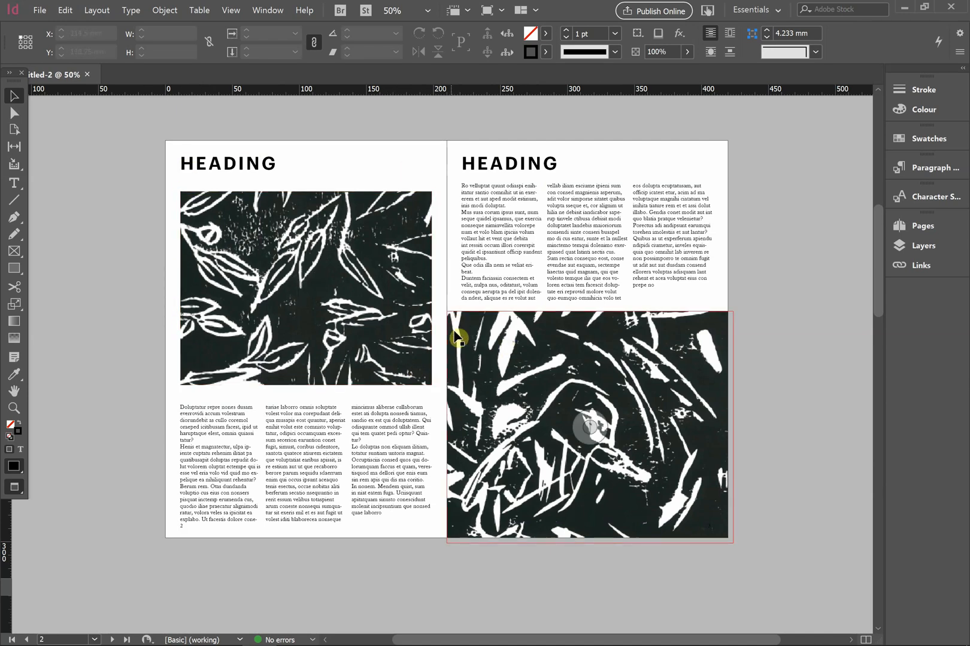
{"action": "left_click", "coordinate": [776, 565]}
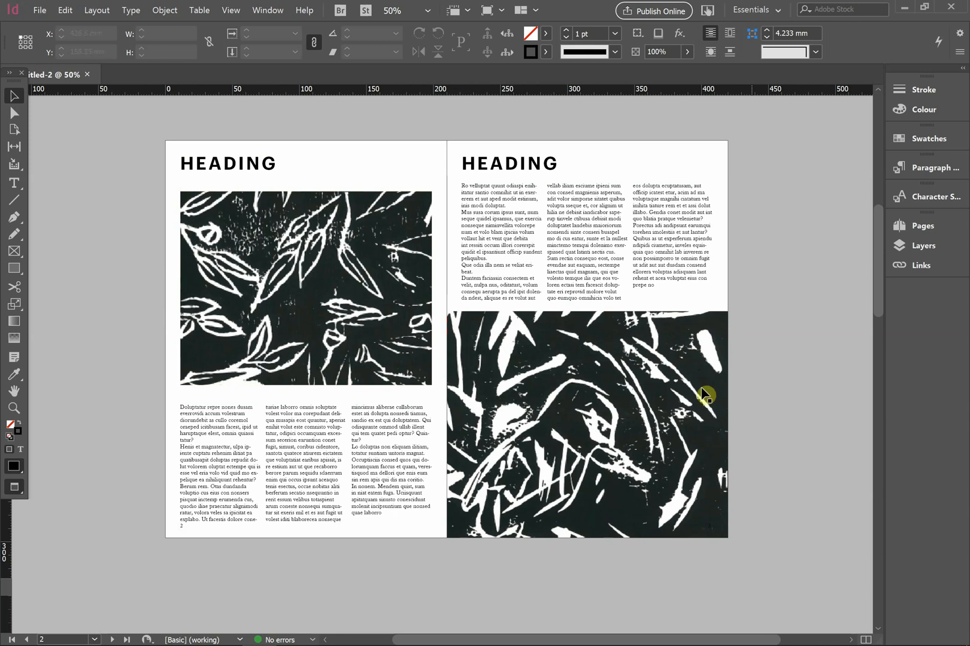
- Draw a circle about 185 mm in diameter with the Ellipse tool in the middle of page 1
{"action": "scroll", "coordinate": [475, 292], "scroll_direction": "up", "scroll_amount": 6}
{"action": "scroll", "coordinate": [494, 285], "scroll_direction": "up", "scroll_amount": 4}
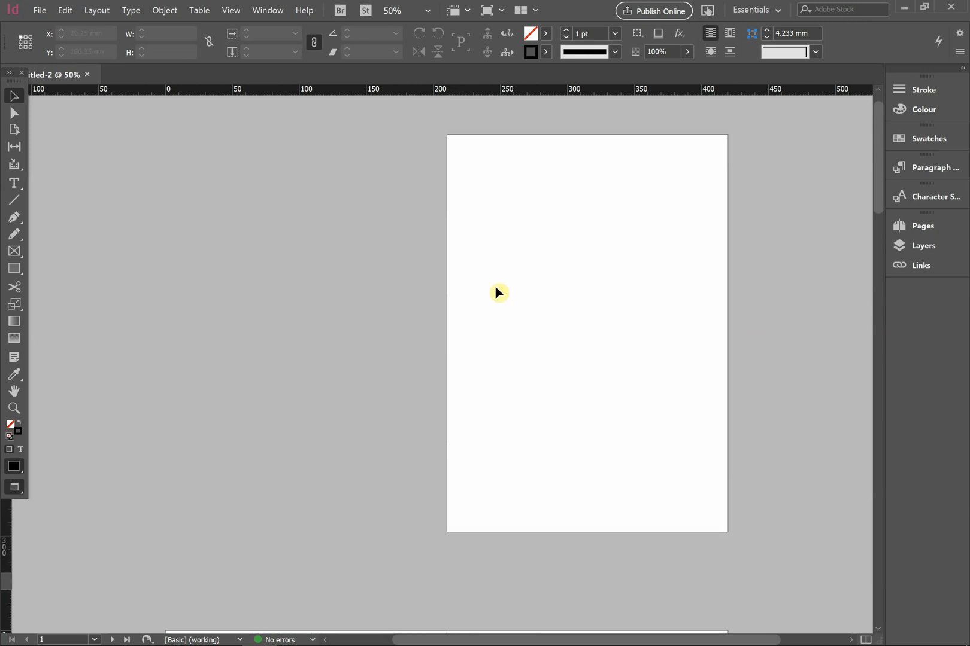
{"action": "scroll", "coordinate": [493, 285], "scroll_direction": "right", "scroll_amount": 2}
{"action": "key", "text": "w"}
{"action": "scroll", "coordinate": [599, 326], "scroll_direction": "left", "scroll_amount": 1}
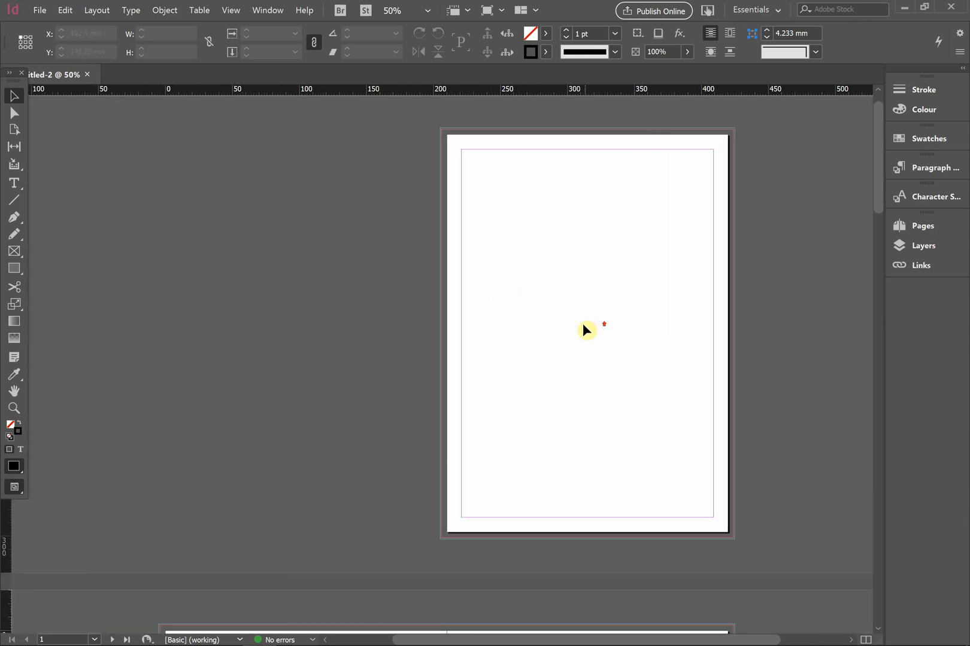
{"action": "scroll", "coordinate": [577, 323], "scroll_direction": "right", "scroll_amount": 2}
{"action": "scroll", "coordinate": [569, 313], "scroll_direction": "up", "scroll_amount": 1}
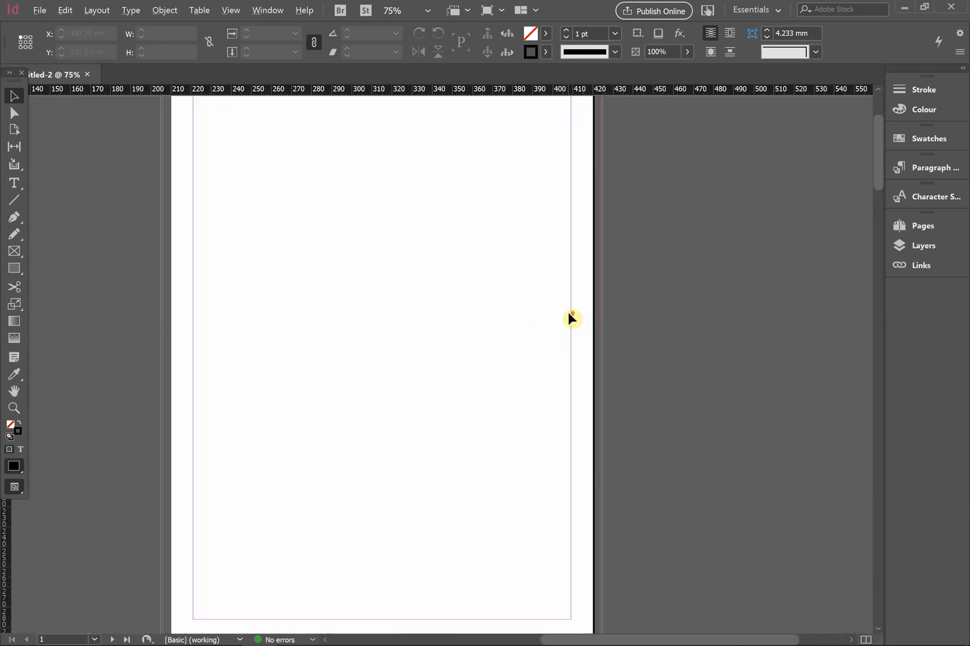
{"action": "left_click", "coordinate": [16, 268]}
{"action": "left_click_drag", "start_coordinate": [17, 272], "coordinate": [68, 288]}
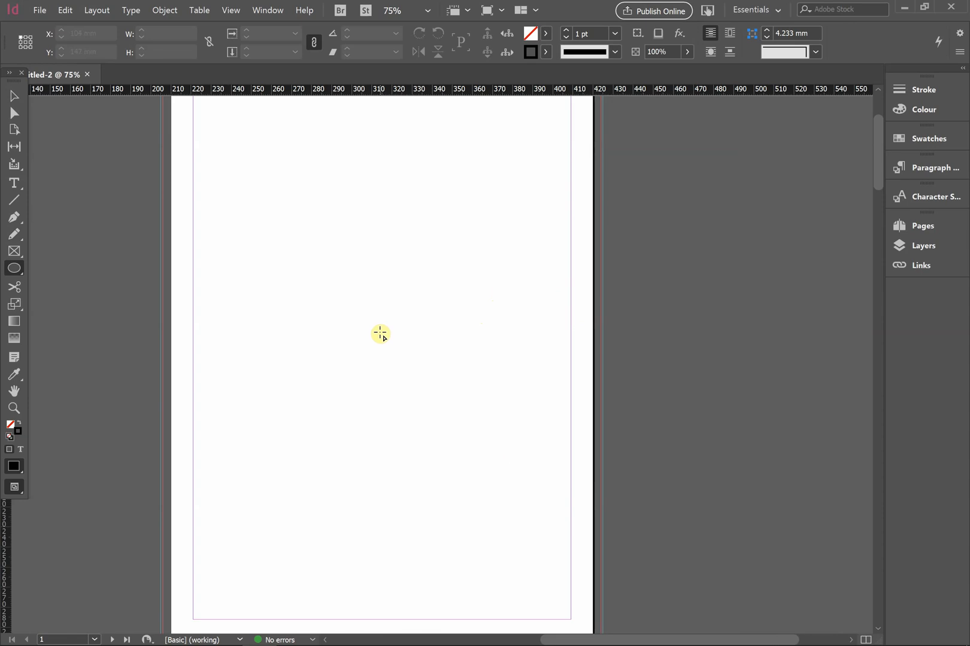
{"action": "left_click_drag", "start_coordinate": [379, 335], "coordinate": [562, 537]}
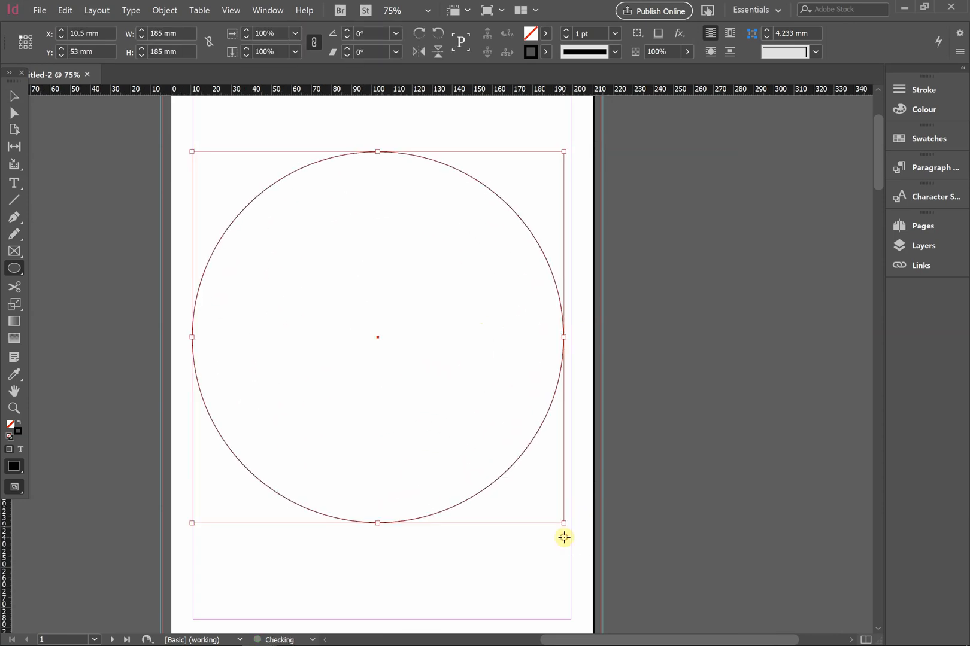
- Shift the circle to X 12.5 mm so it is centred across page 1, and set its stroke to None
{"action": "key", "text": "v"}
{"action": "left_click_drag", "start_coordinate": [377, 338], "coordinate": [381, 339]}
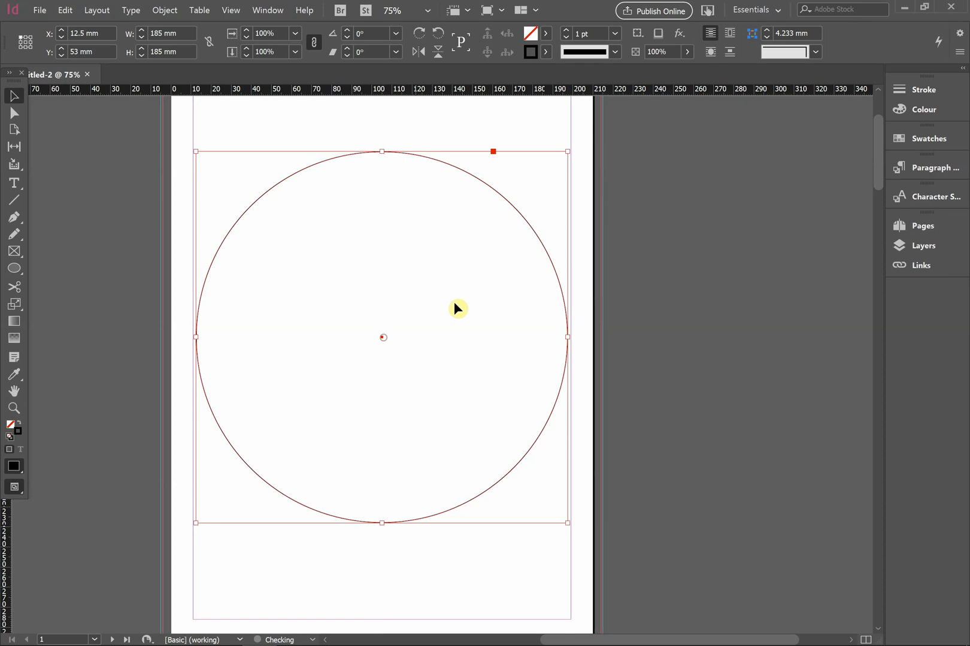
{"action": "left_click", "coordinate": [546, 53]}
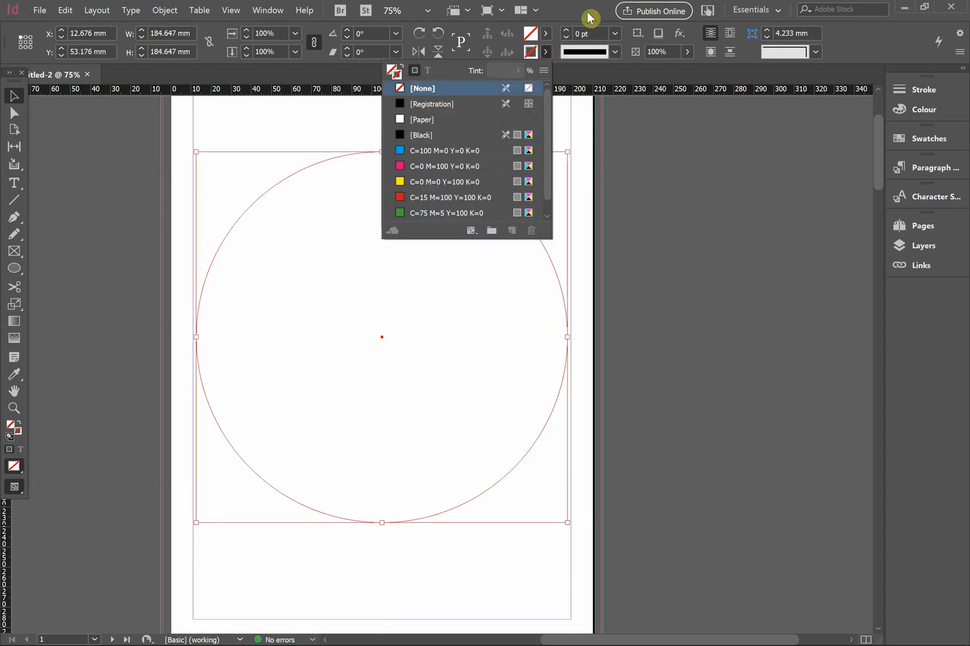
- Place trace1.jpg from the Student Artworks folder inside the circle on page 1
{"action": "left_click", "coordinate": [40, 10]}
{"action": "left_click", "coordinate": [96, 178]}
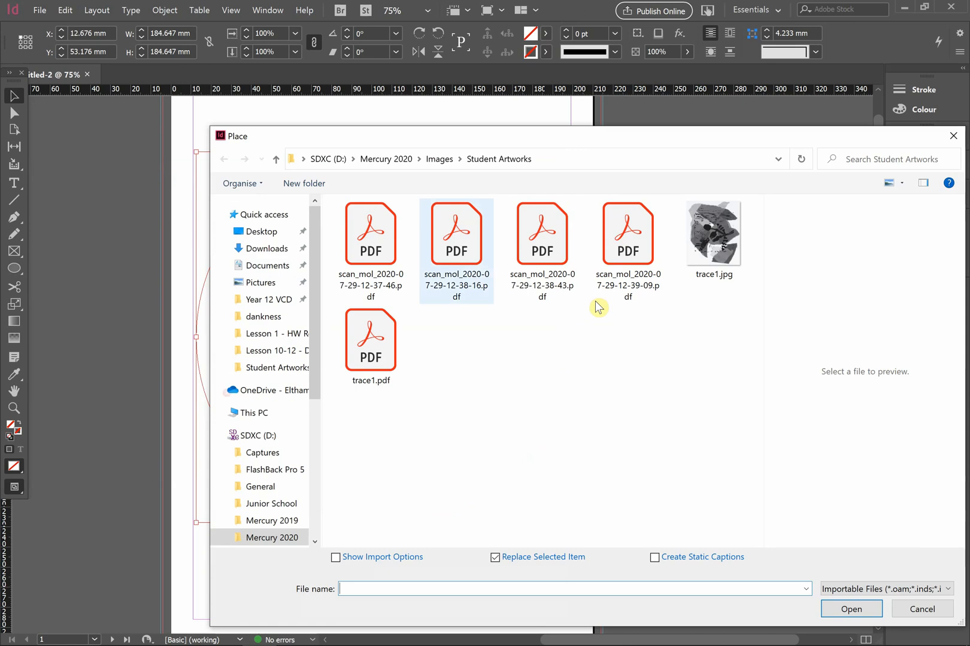
{"action": "left_click", "coordinate": [733, 242]}
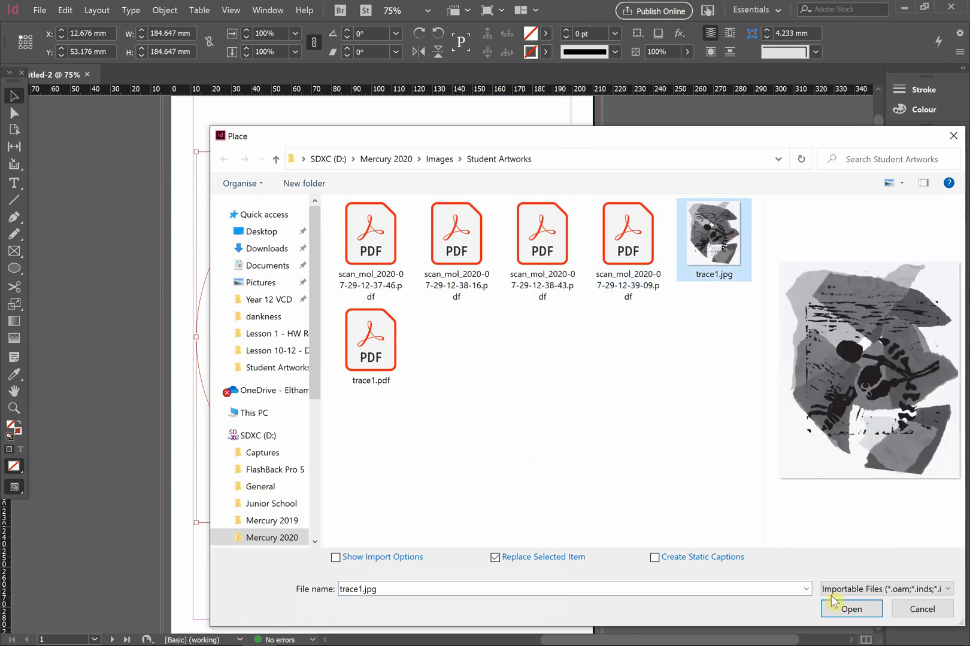
{"action": "left_click", "coordinate": [850, 609]}
- Scale down the placed artwork within page 1's circle so its central motif fills the circle, and check it in preview
{"action": "key", "text": "ctrl+minus"}
{"action": "key", "text": "ctrl+minus"}
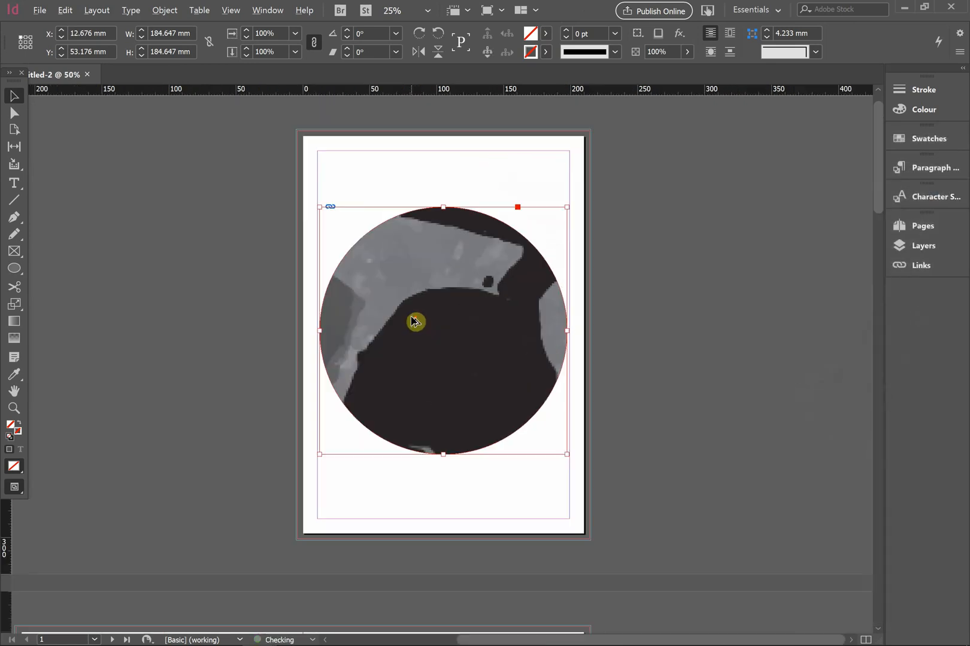
{"action": "left_click", "coordinate": [512, 247]}
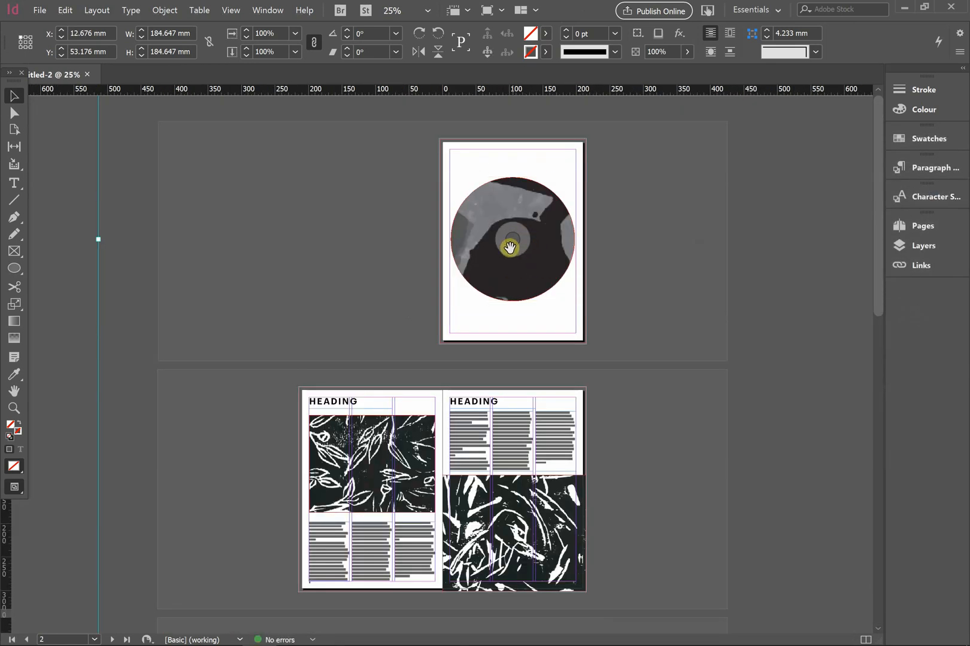
{"action": "left_click_drag", "start_coordinate": [97, 239], "coordinate": [429, 239]}
{"action": "left_click", "coordinate": [667, 241]}
{"action": "key", "text": "w"}
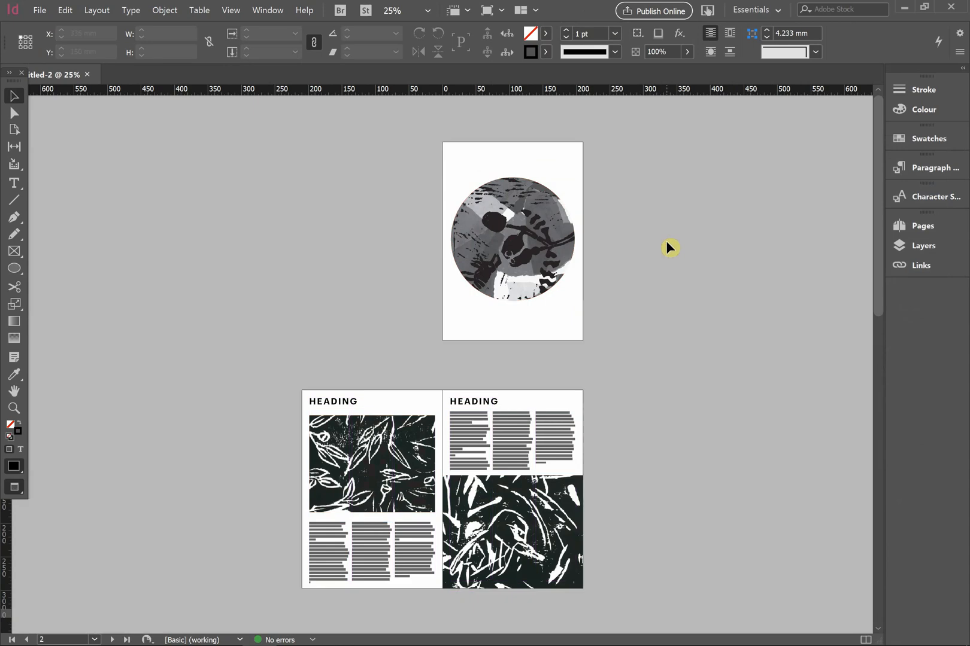
{"action": "key", "text": "ctrl+="}
{"action": "key", "text": "ctrl+="}
{"action": "scroll", "coordinate": [347, 263], "scroll_direction": "right", "scroll_amount": 3}
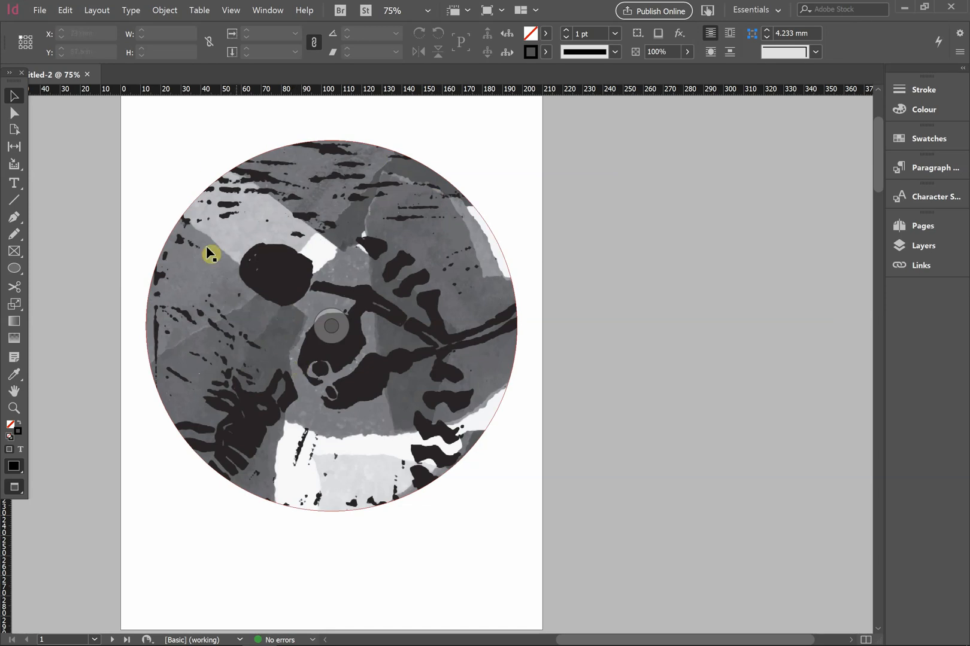
{"action": "key", "text": "ctrl+minus"}
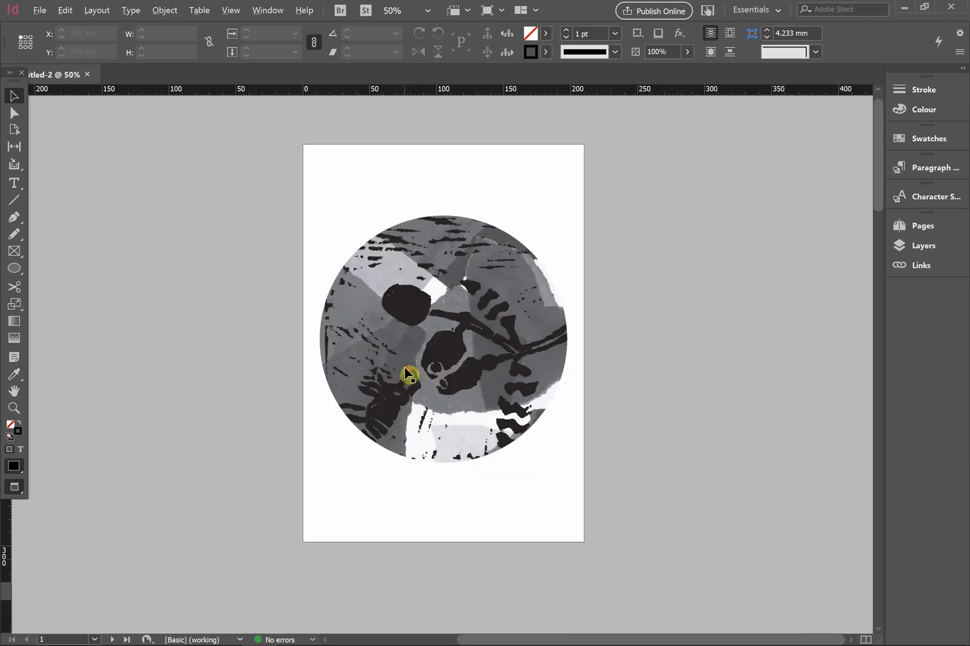
{"action": "scroll", "coordinate": [480, 281], "scroll_direction": "down", "scroll_amount": 3}
{"action": "scroll", "coordinate": [488, 275], "scroll_direction": "up", "scroll_amount": 3}
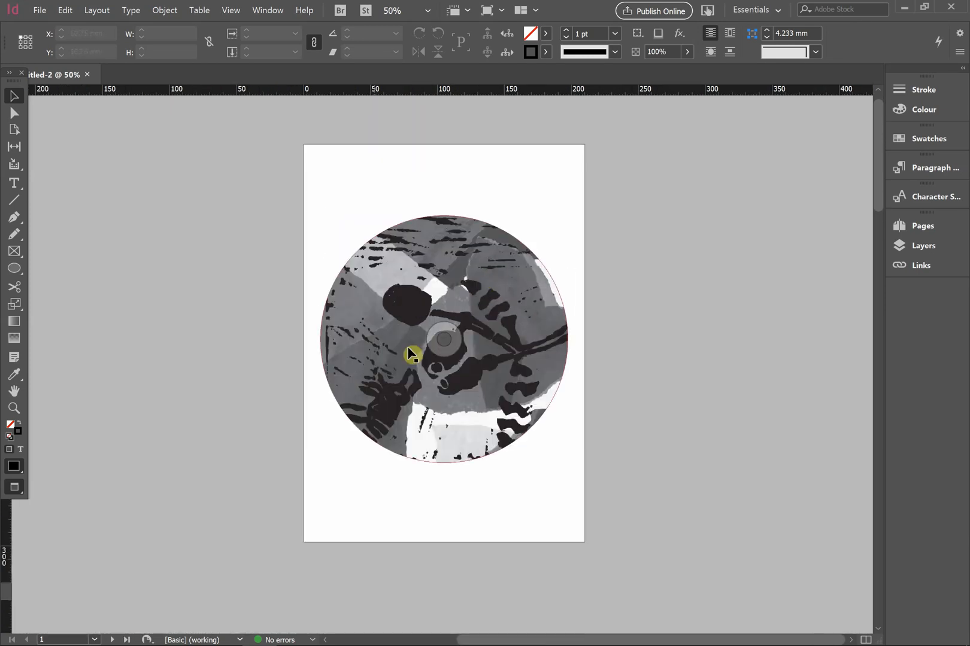
- Draw a closed five-point stepped shape on page 4 with the Pen tool, along the top margin and about 172 mm down the outer margin
{"action": "scroll", "coordinate": [437, 377], "scroll_direction": "down", "scroll_amount": 15}
{"action": "scroll", "coordinate": [444, 383], "scroll_direction": "left", "scroll_amount": 3}
{"action": "key", "text": "w"}
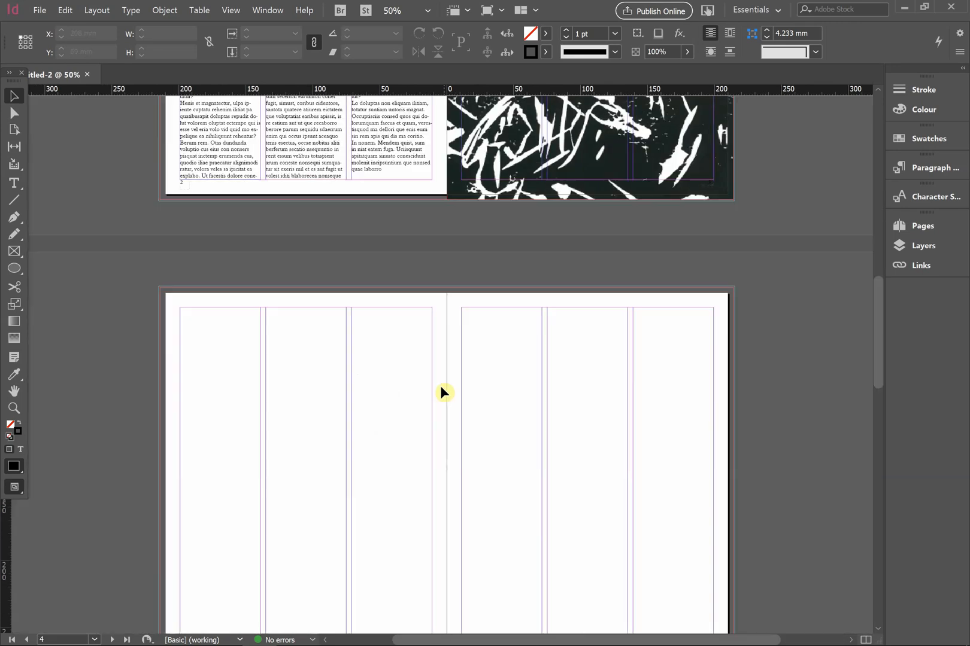
{"action": "scroll", "coordinate": [371, 377], "scroll_direction": "down", "scroll_amount": 3}
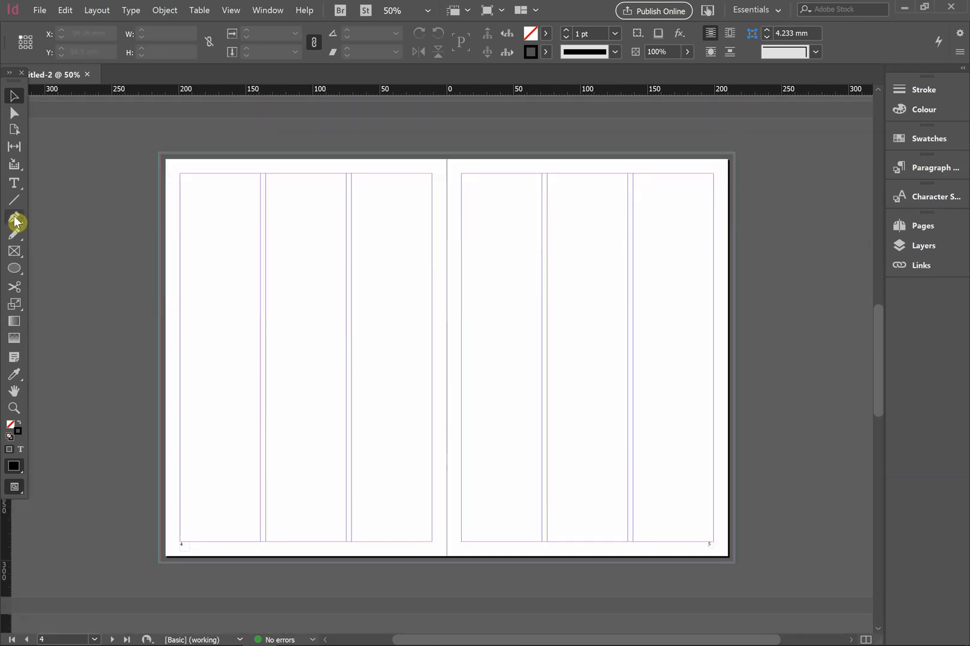
{"action": "left_click", "coordinate": [15, 223]}
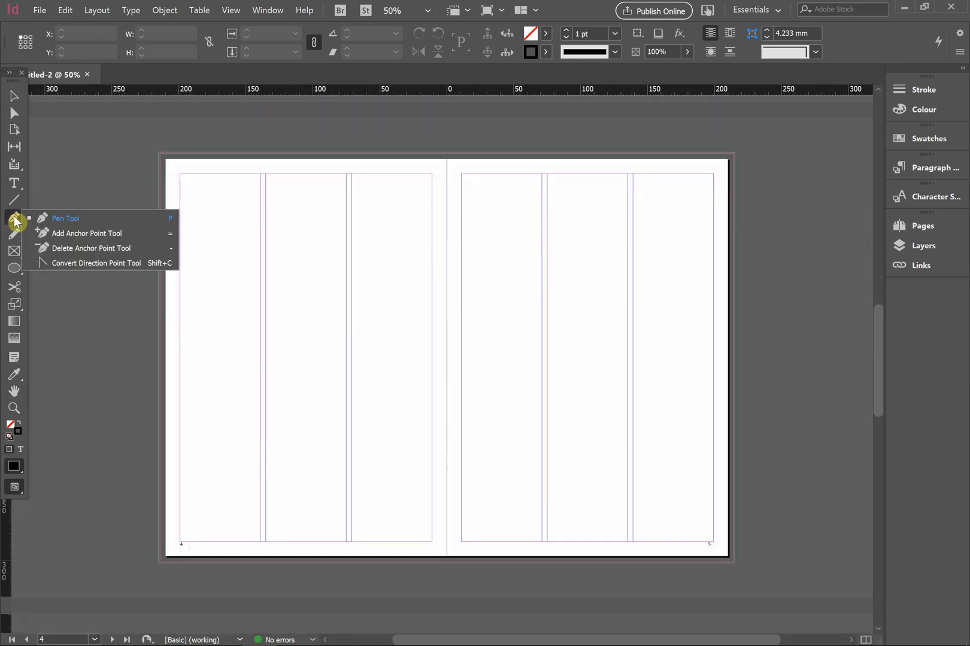
{"action": "left_click", "coordinate": [54, 217]}
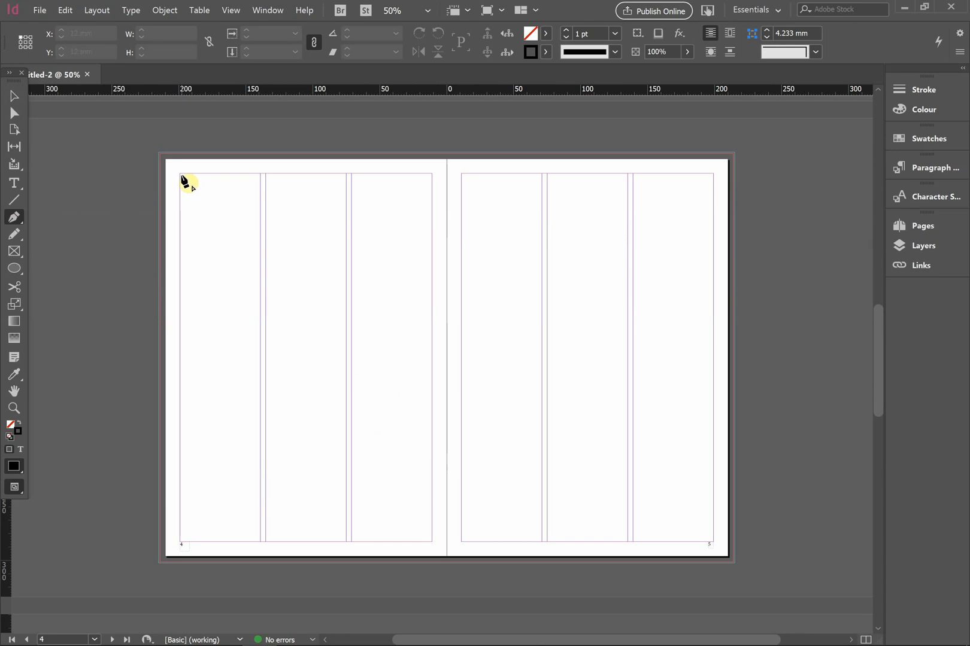
{"action": "left_click", "coordinate": [180, 174]}
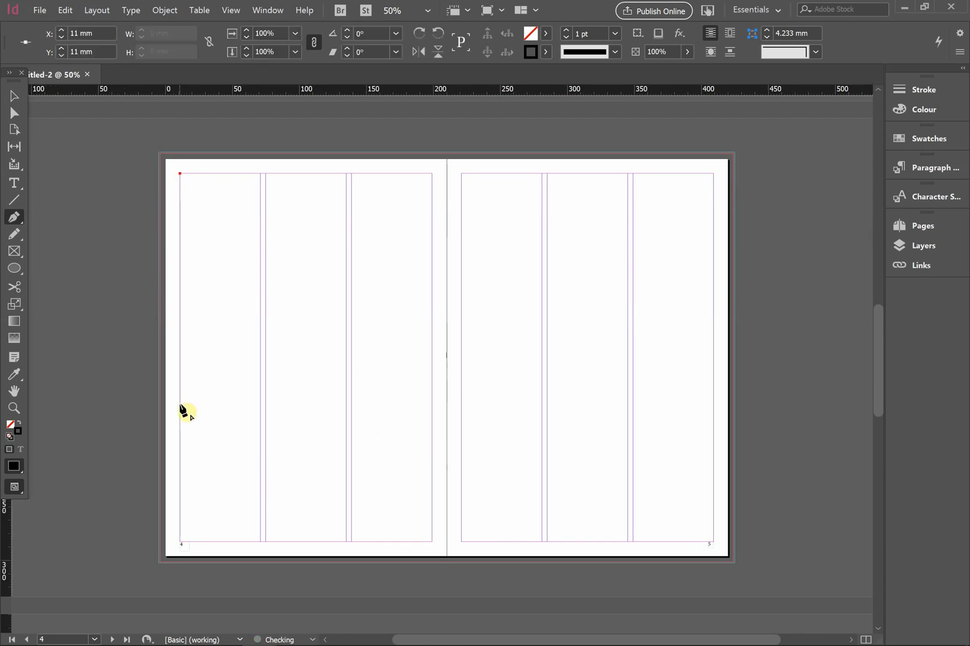
{"action": "left_click", "coordinate": [181, 404]}
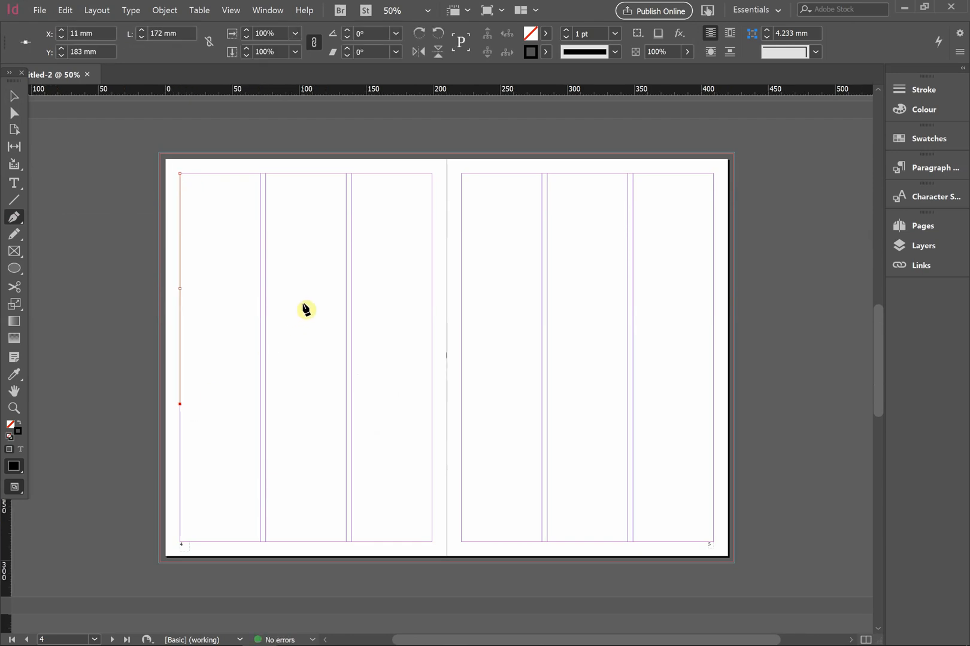
{"action": "left_click", "coordinate": [296, 321]}
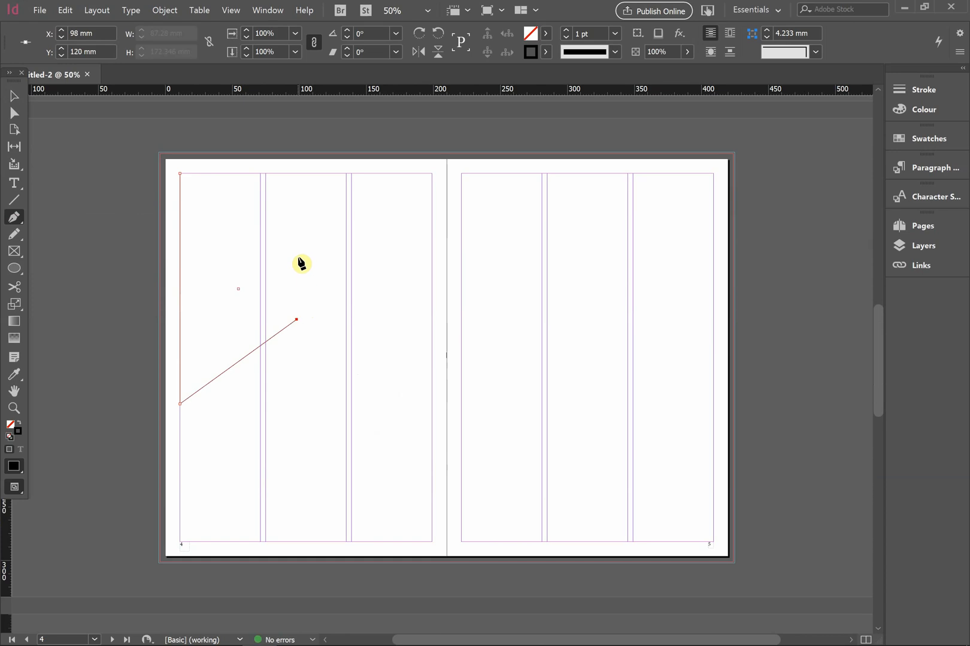
{"action": "left_click", "coordinate": [298, 257]}
{"action": "left_click", "coordinate": [432, 174]}
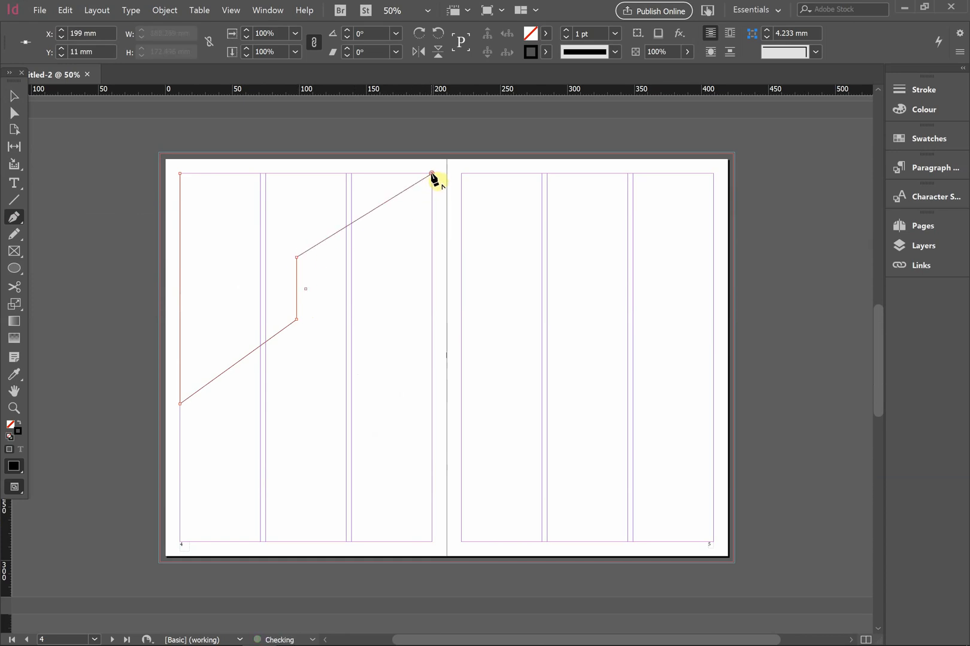
{"action": "left_click", "coordinate": [180, 174]}
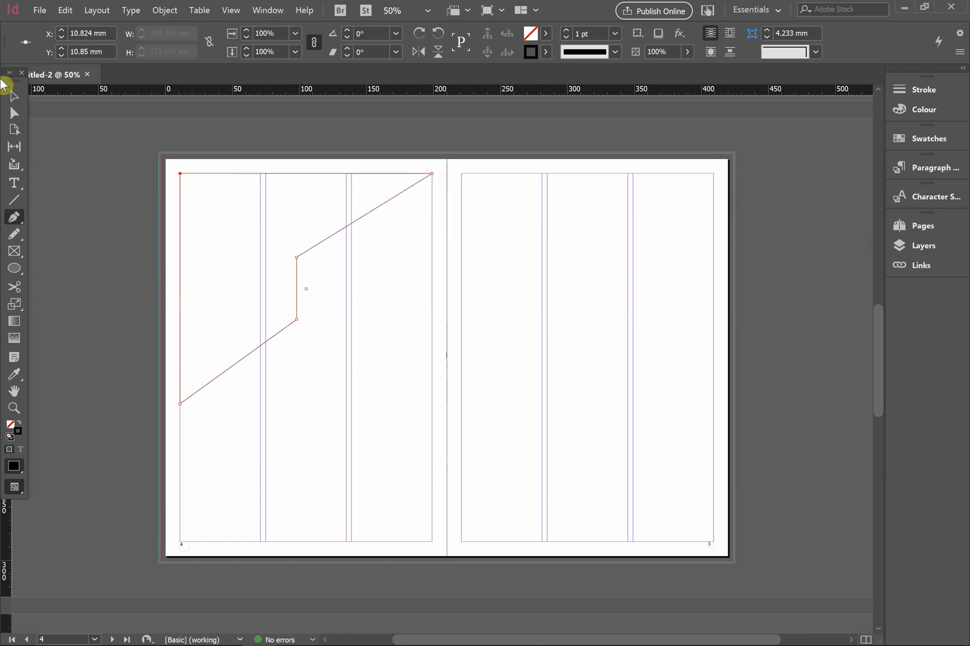
- Set the stepped shape's stroke to None and place trace1.jpg inside it
{"action": "left_click", "coordinate": [547, 55]}
{"action": "left_click", "coordinate": [442, 87]}
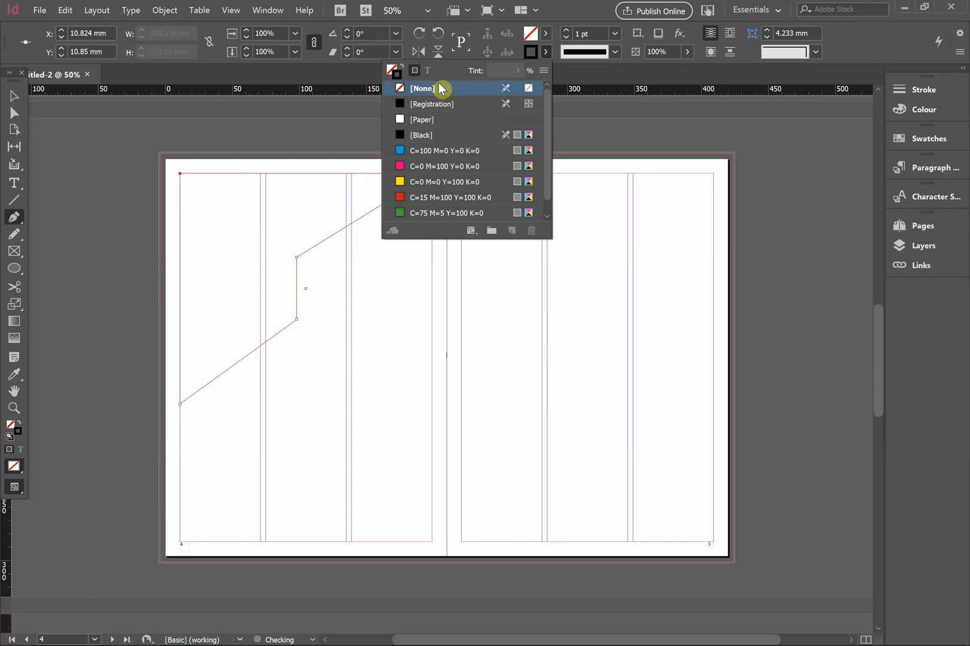
{"action": "left_click", "coordinate": [38, 10]}
{"action": "left_click", "coordinate": [95, 179]}
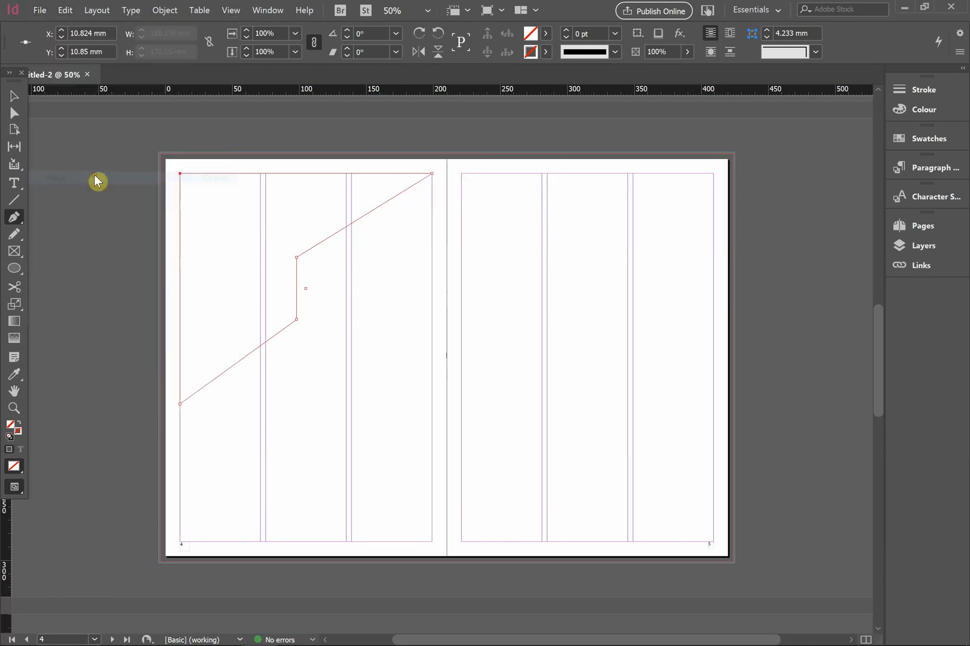
{"action": "left_click", "coordinate": [682, 277]}
{"action": "left_click", "coordinate": [850, 608]}
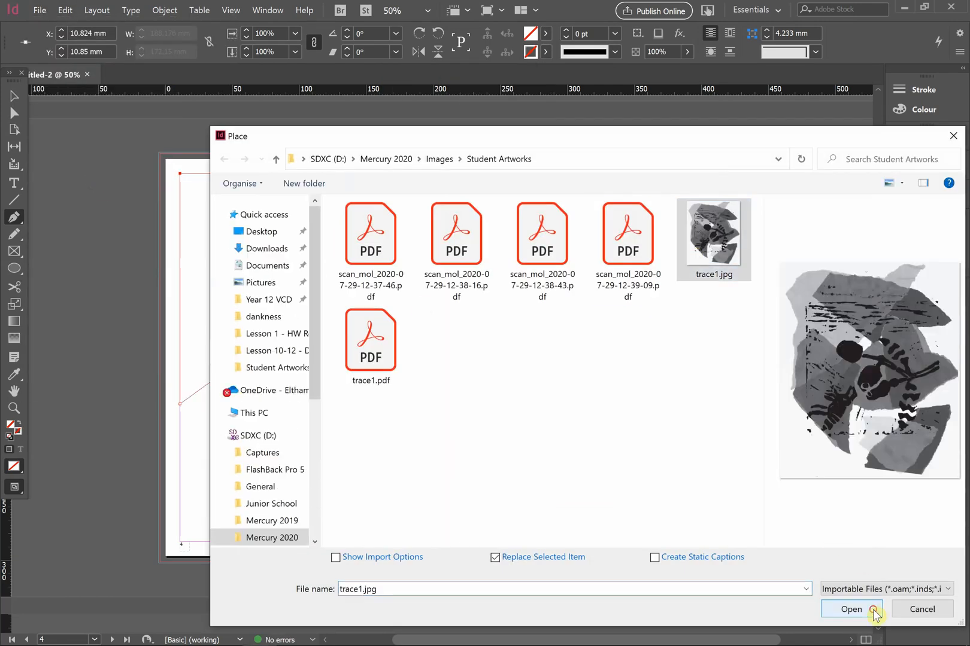
- Scale down the placed artwork inside page 4's stepped shape so its dark motifs fill the shape, and check it in preview
{"action": "key", "text": "v"}
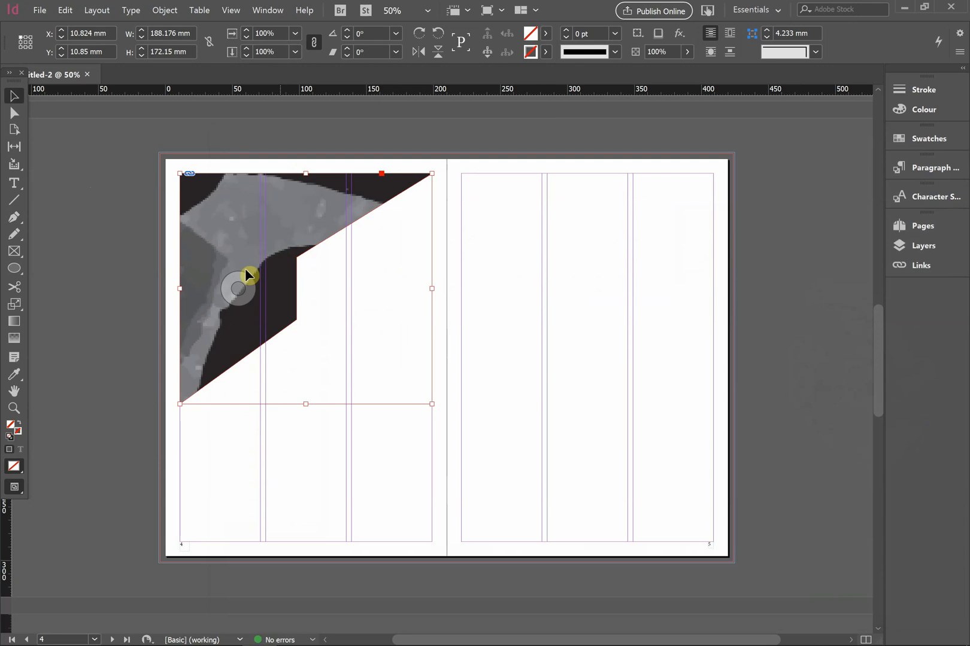
{"action": "left_click", "coordinate": [234, 291]}
{"action": "key", "text": "ctrl+minus"}
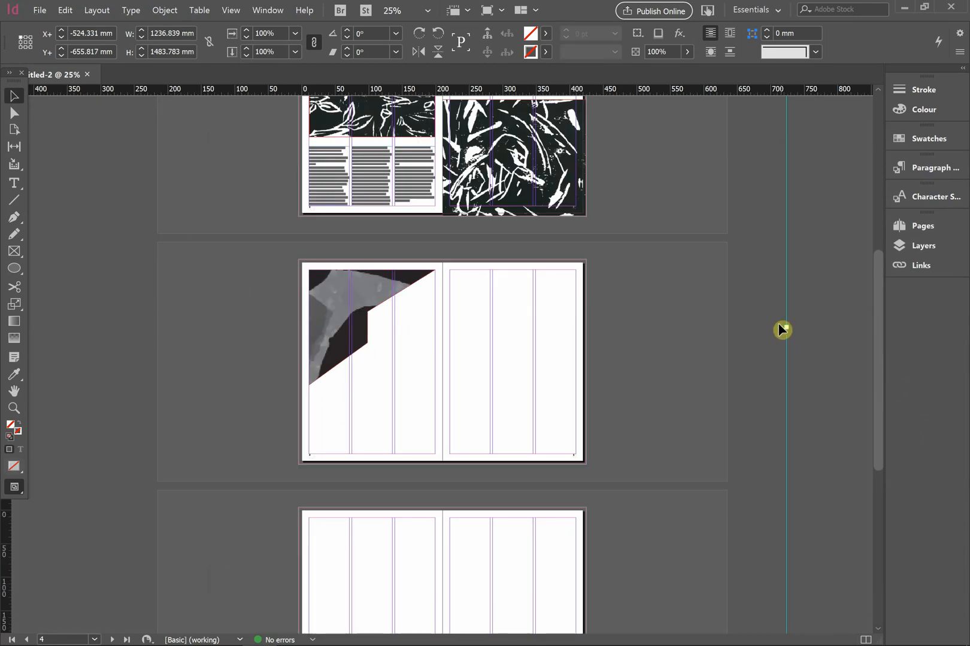
{"action": "left_click_drag", "start_coordinate": [785, 326], "coordinate": [450, 332]}
{"action": "left_click_drag", "start_coordinate": [351, 312], "coordinate": [347, 297]}
{"action": "left_click", "coordinate": [518, 360]}
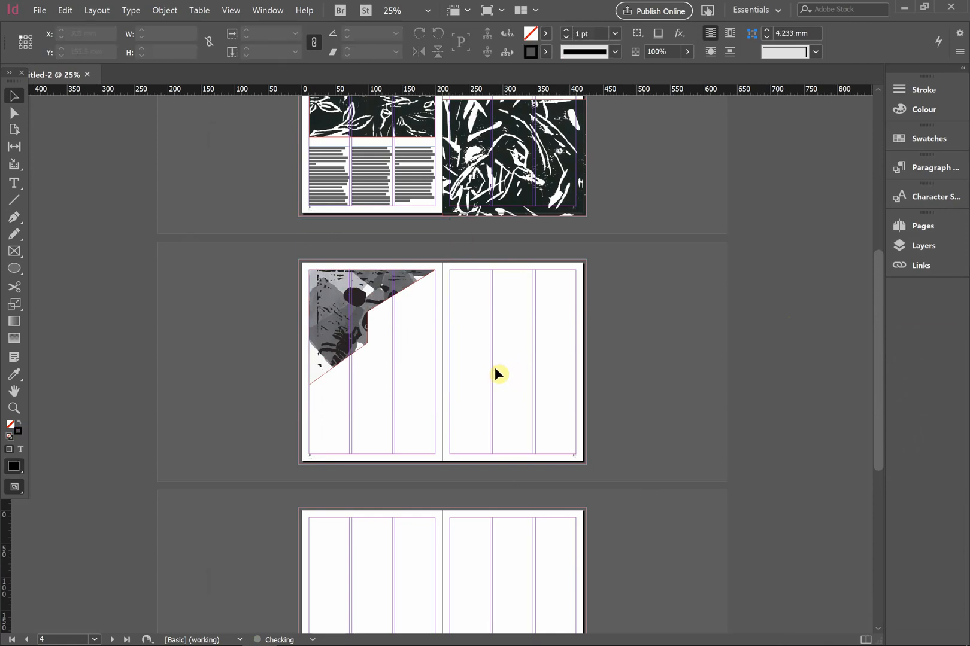
{"action": "key", "text": "w"}
{"action": "key", "text": "ctrl+="}
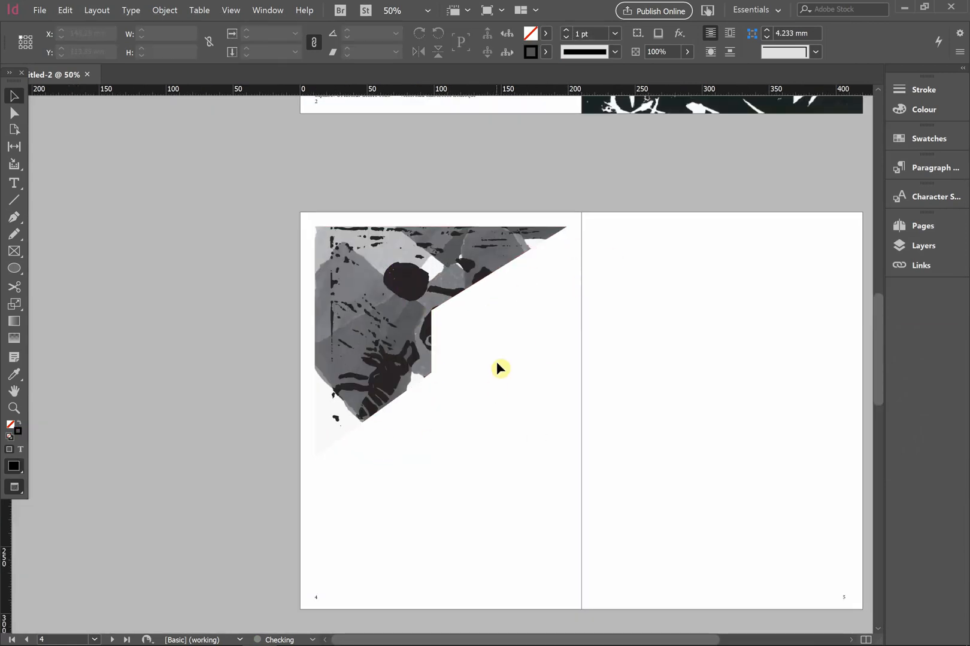
{"action": "key", "text": "ctrl+minus"}
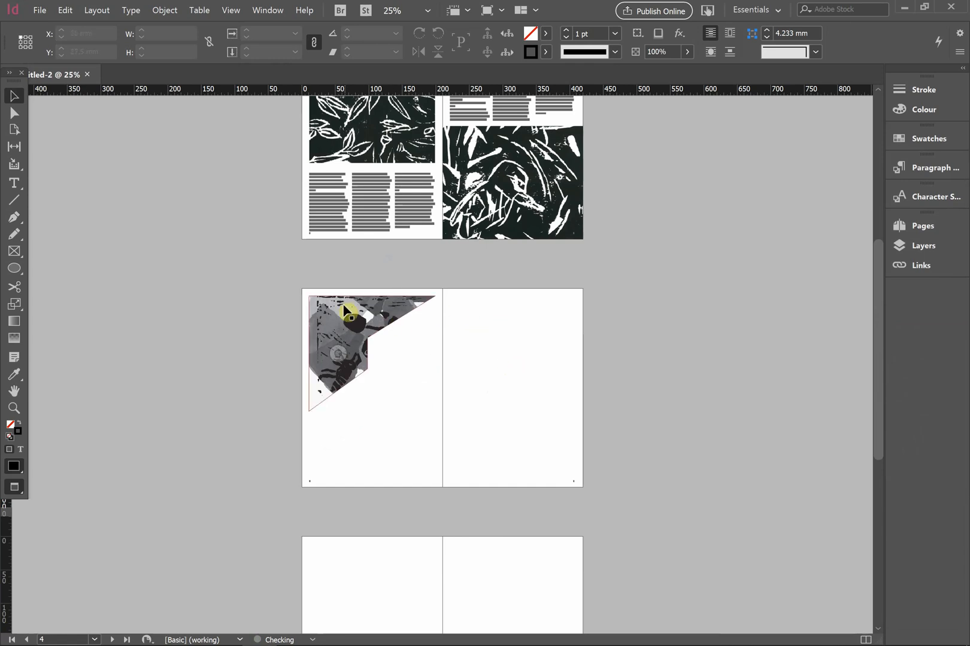
{"action": "key", "text": "ctrl+="}
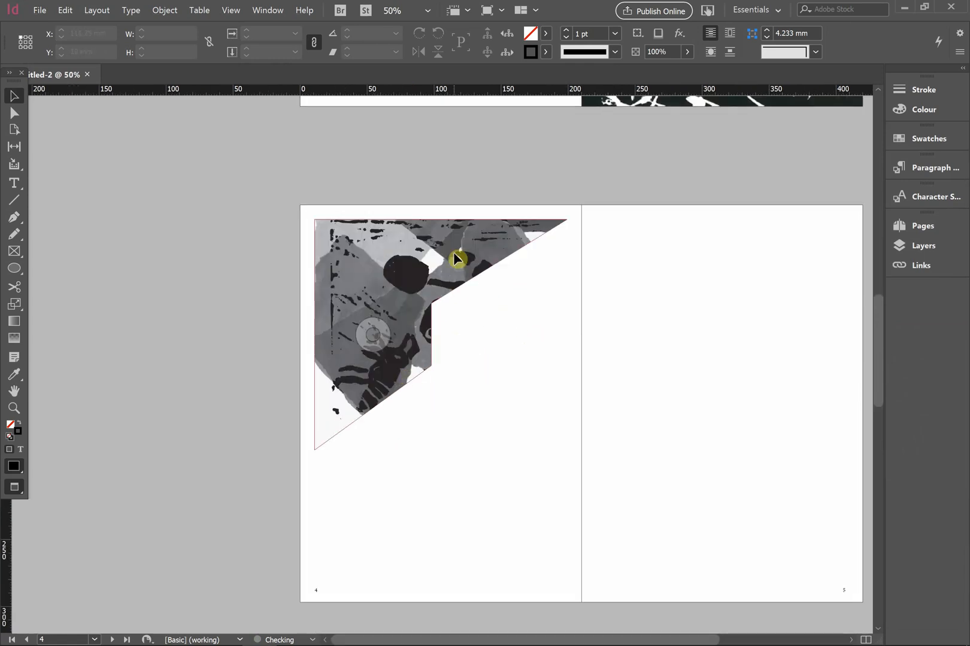
{"action": "scroll", "coordinate": [471, 352], "scroll_direction": "up", "scroll_amount": 1}
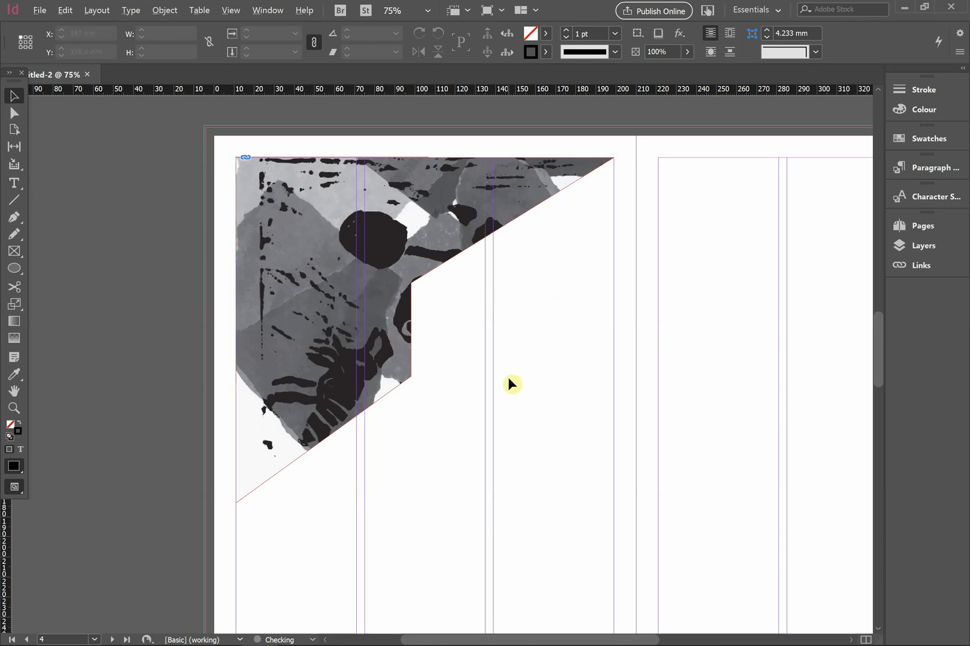
{"action": "scroll", "coordinate": [507, 377], "scroll_direction": "down", "scroll_amount": 2}
{"action": "scroll", "coordinate": [528, 353], "scroll_direction": "up", "scroll_amount": 2}
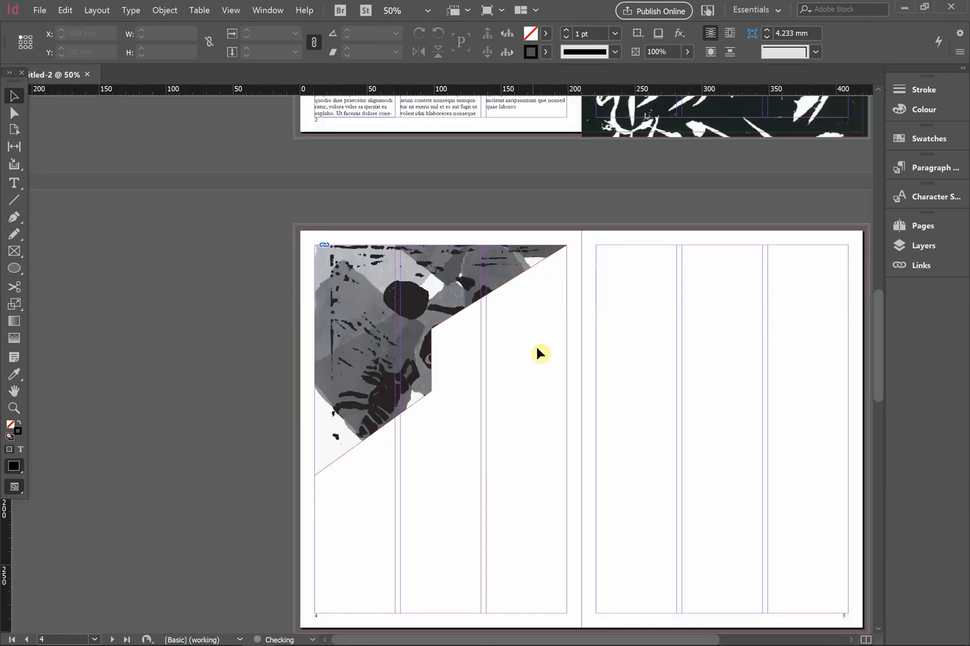
- Return to page 1, lock the Imagery layer, and unlock Shapes/Objects as the active layer
{"action": "scroll", "coordinate": [537, 348], "scroll_direction": "up", "scroll_amount": 15}
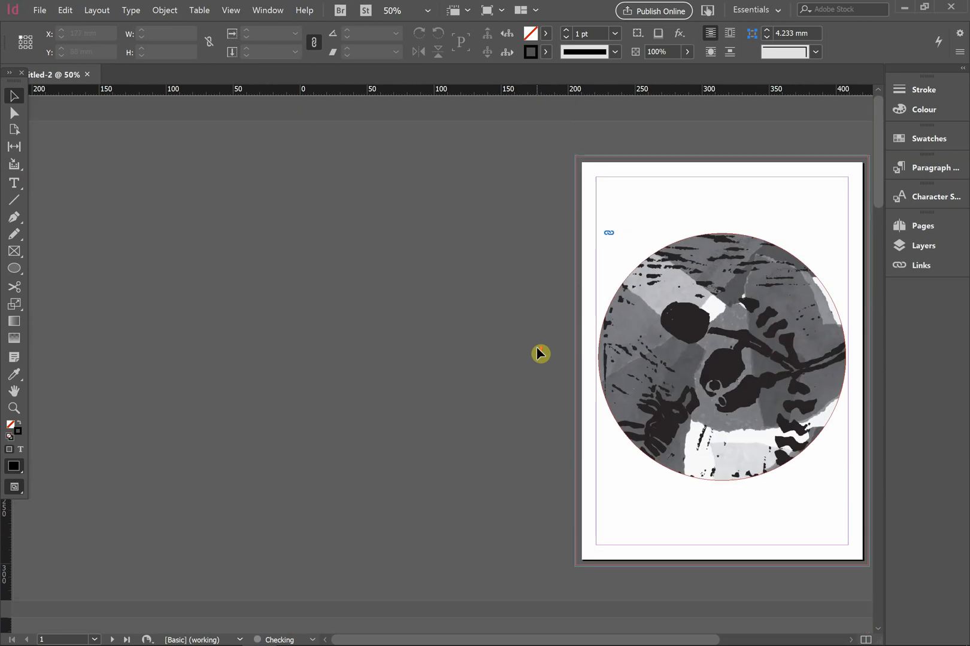
{"action": "scroll", "coordinate": [536, 346], "scroll_direction": "right", "scroll_amount": 5}
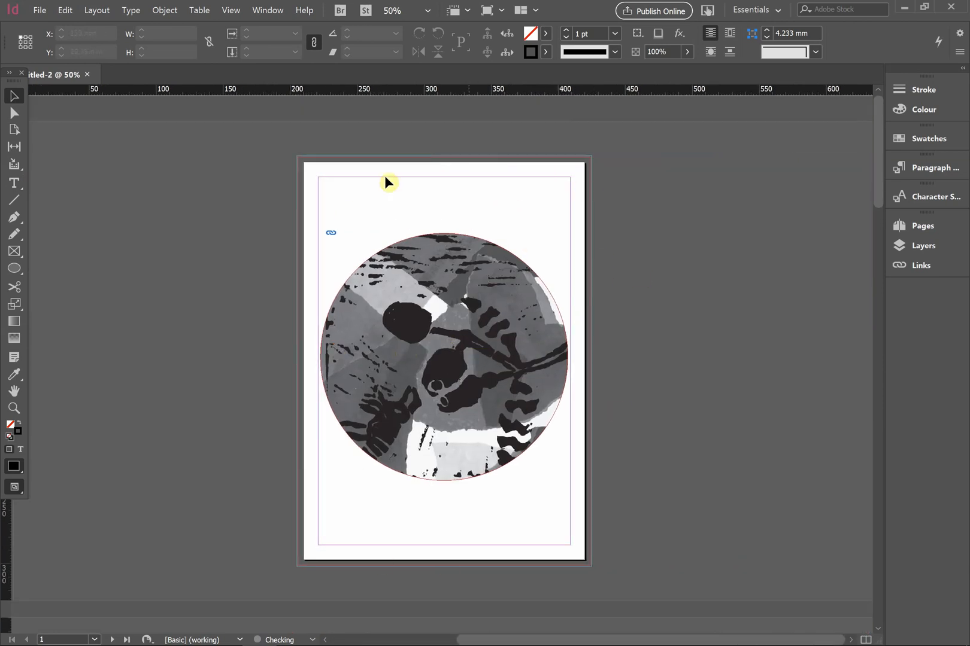
{"action": "left_click", "coordinate": [899, 246]}
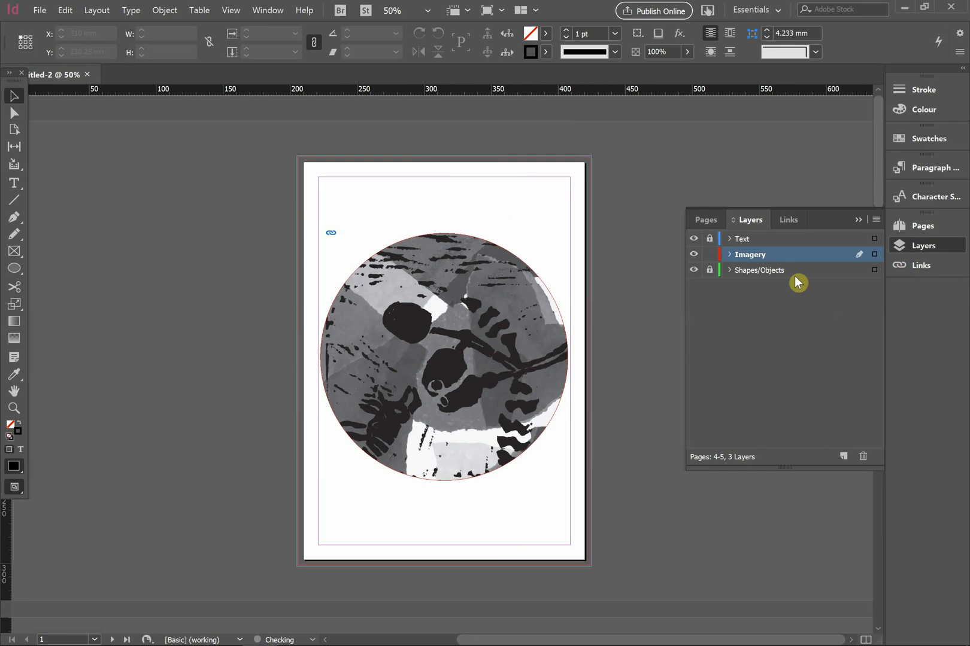
{"action": "left_click", "coordinate": [754, 256]}
{"action": "left_click", "coordinate": [766, 272]}
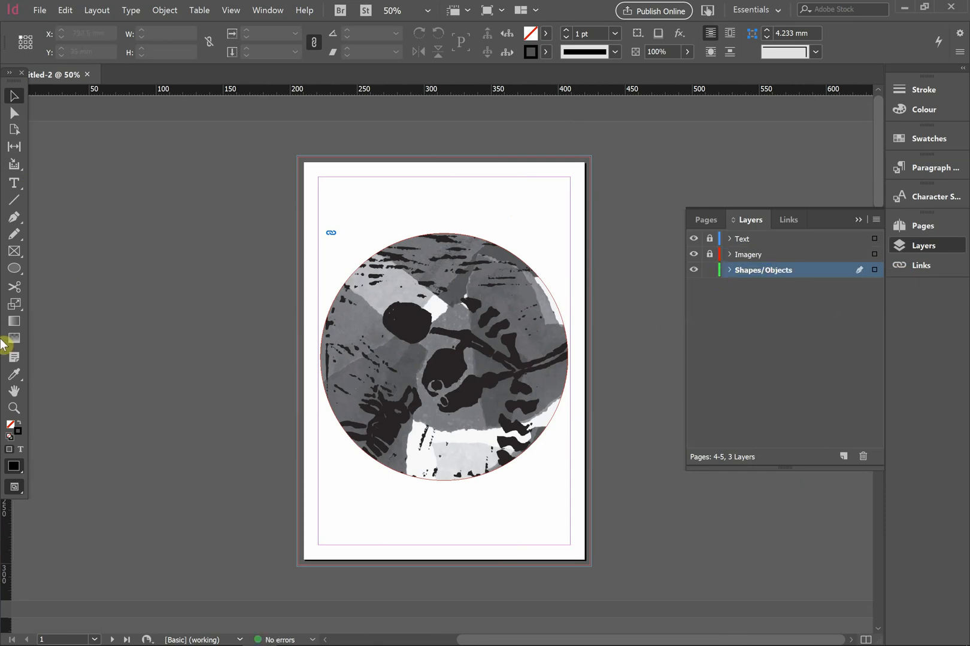
- Draw a 218 × 305 mm rectangle over page 1 out to the bleed, fill it with Black, and check it in preview
{"action": "left_click_drag", "start_coordinate": [17, 269], "coordinate": [66, 284]}
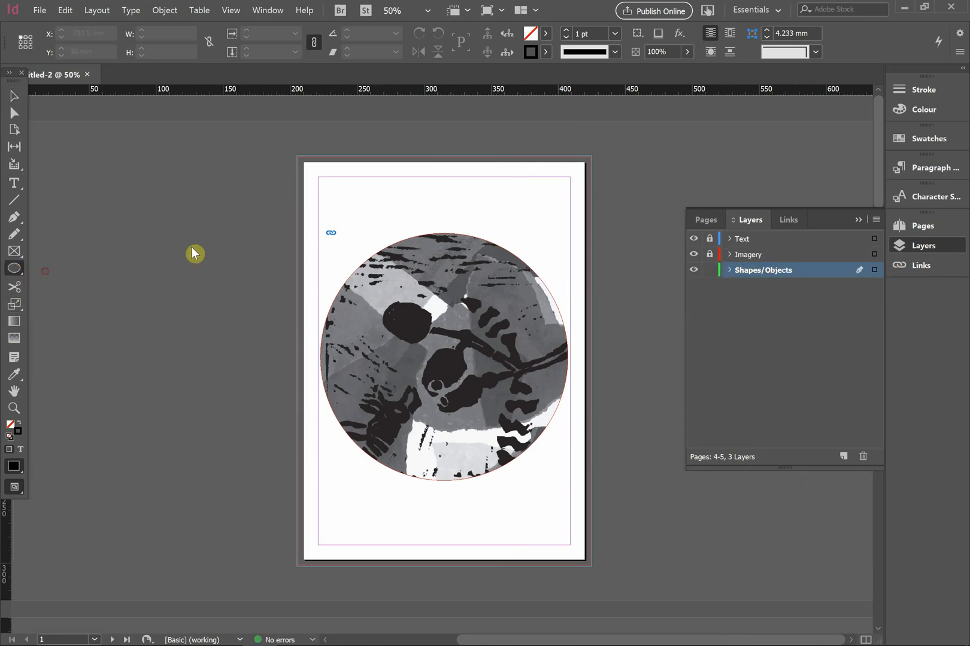
{"action": "left_click_drag", "start_coordinate": [299, 159], "coordinate": [591, 566]}
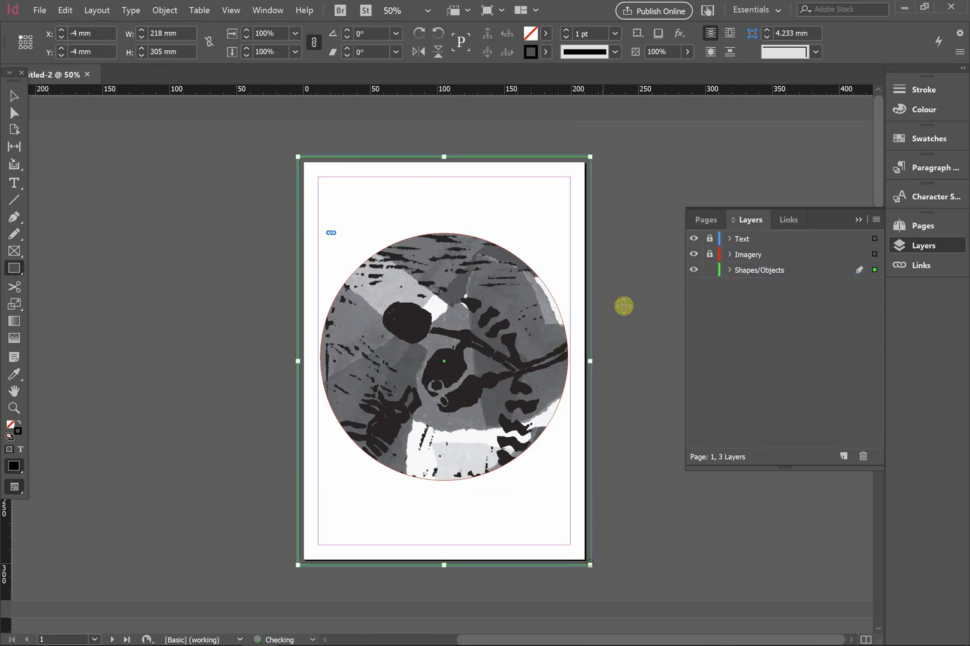
{"action": "left_click", "coordinate": [546, 36]}
{"action": "left_click", "coordinate": [428, 118]}
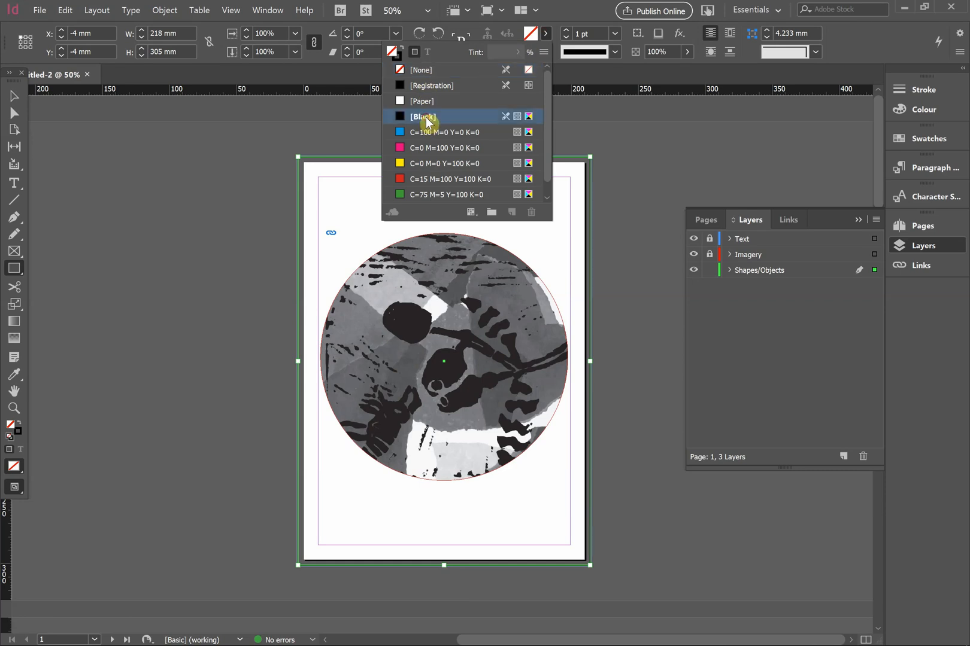
{"action": "left_click", "coordinate": [17, 95]}
{"action": "left_click", "coordinate": [493, 284]}
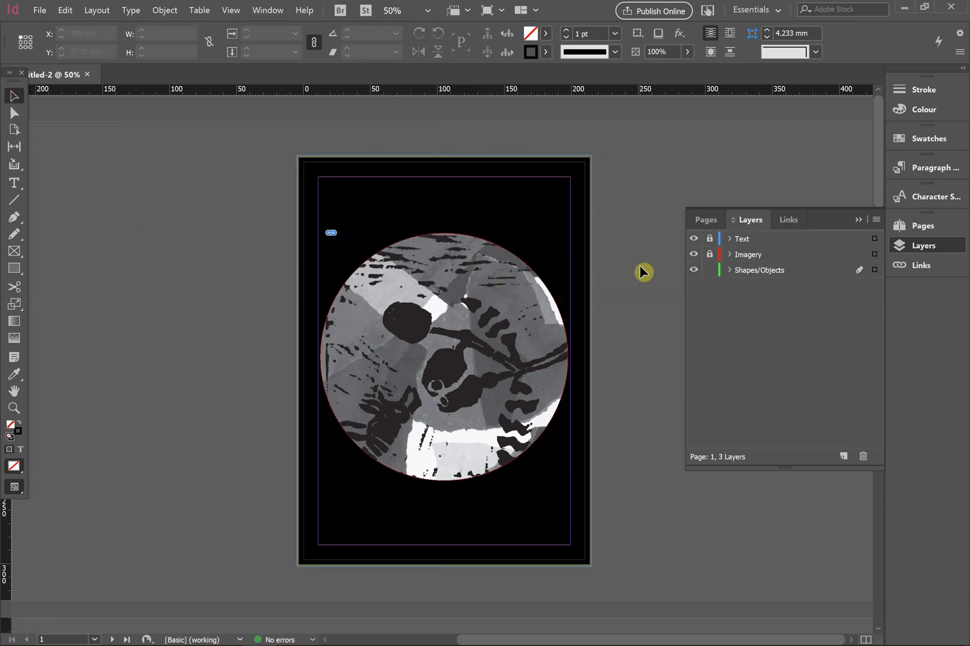
{"action": "key", "text": "w"}
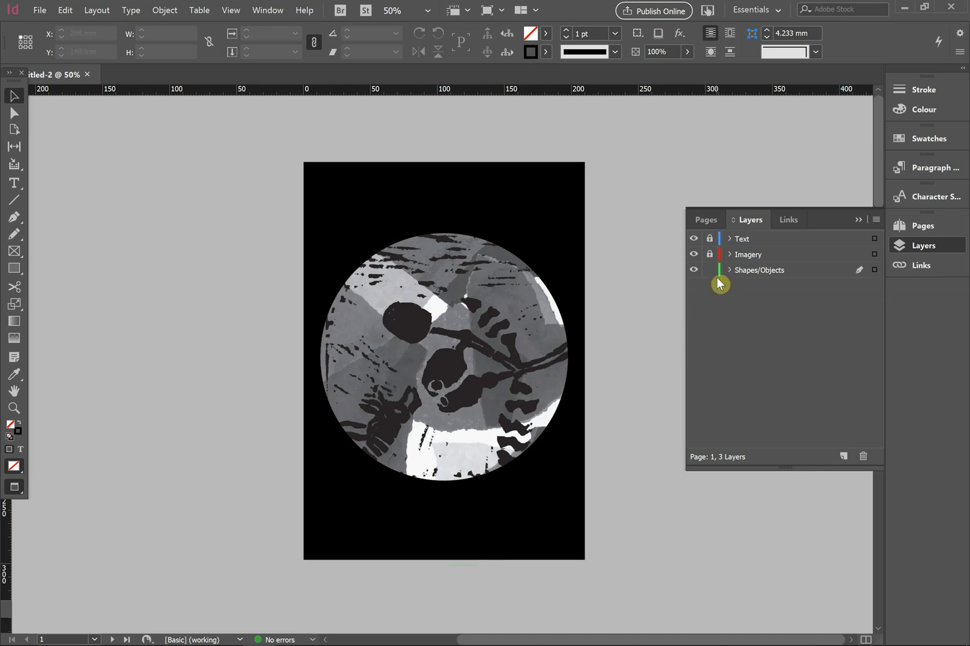
- Draw a rectangle about 214 × 33.5 mm across the top of page 3 behind the heading, extending to the bleed
{"action": "scroll", "coordinate": [557, 370], "scroll_direction": "down", "scroll_amount": 8}
{"action": "scroll", "coordinate": [562, 242], "scroll_direction": "up", "scroll_amount": 1}
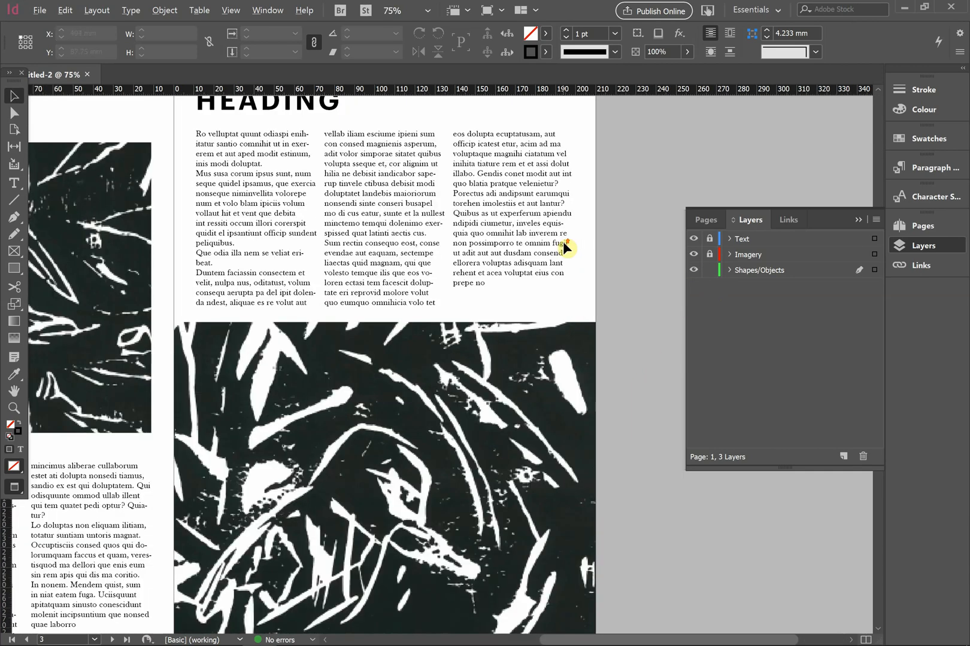
{"action": "scroll", "coordinate": [535, 275], "scroll_direction": "up", "scroll_amount": 1}
{"action": "key", "text": "m"}
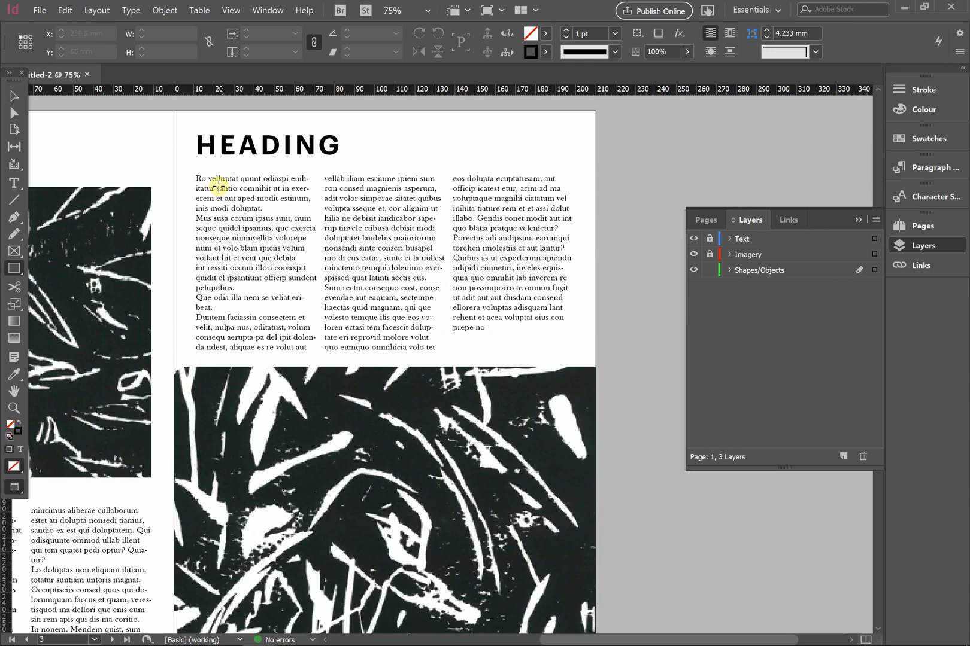
{"action": "key", "text": "w"}
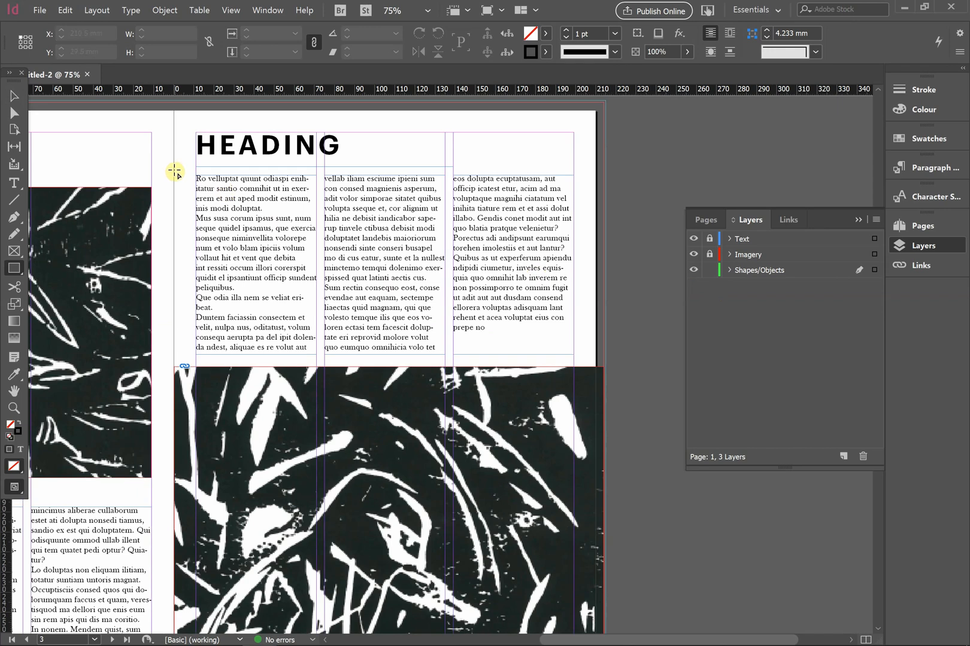
{"action": "mouse_move", "coordinate": [174, 171]}
{"action": "left_mouse_down"}
{"action": "mouse_move", "coordinate": [417, 294]}
{"action": "mouse_move", "coordinate": [596, 359]}
{"action": "mouse_move", "coordinate": [604, 372]}
{"action": "mouse_move", "coordinate": [623, 87]}
{"action": "mouse_move", "coordinate": [618, 167]}
{"action": "mouse_move", "coordinate": [603, 155]}
{"action": "left_mouse_up"}
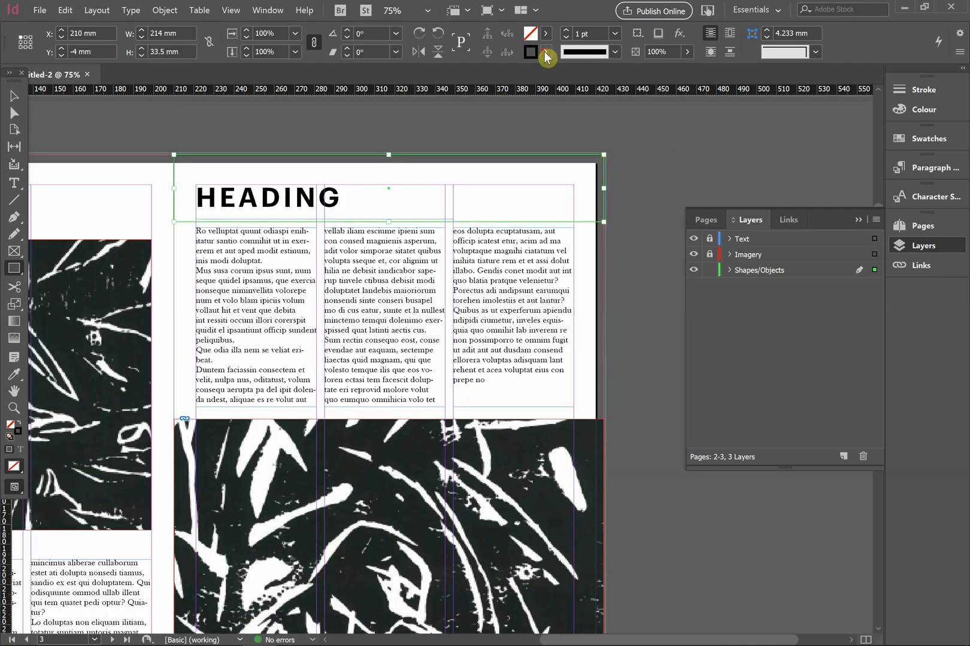
- Set the heading rectangle's stroke to None and its fill to Black
{"action": "left_click", "coordinate": [545, 52]}
{"action": "left_click", "coordinate": [426, 88]}
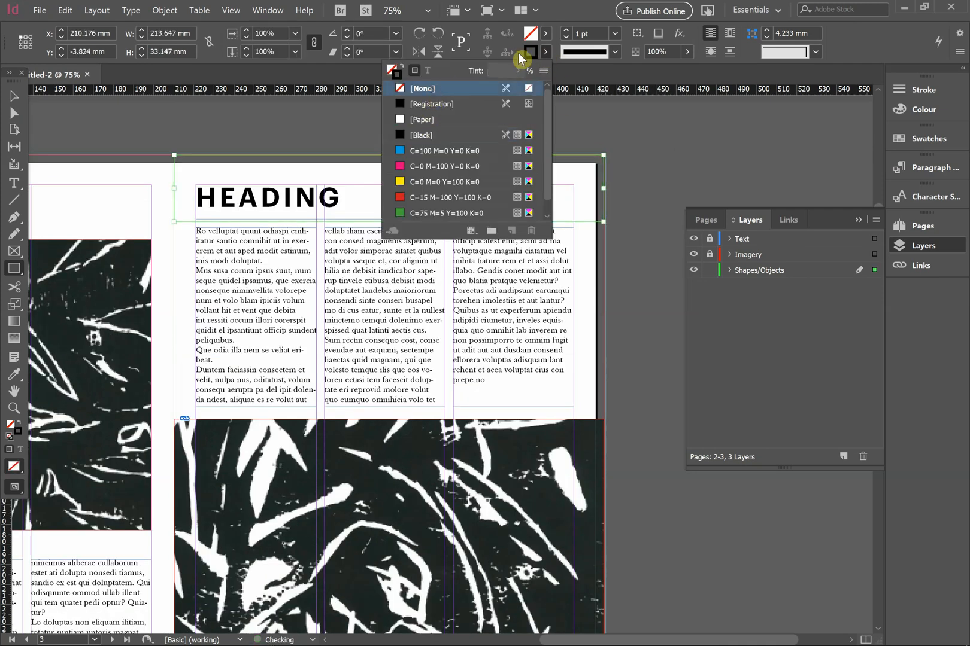
{"action": "left_click", "coordinate": [545, 34]}
{"action": "left_click", "coordinate": [432, 118]}
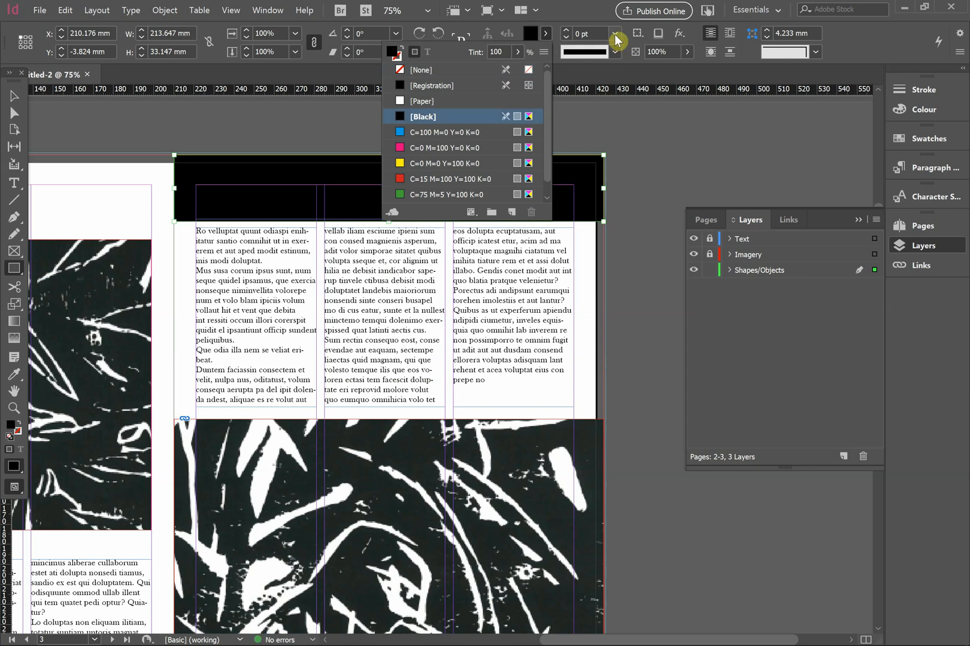
- Lower the heading rectangle's opacity to 40% and check it in preview
{"action": "left_click", "coordinate": [686, 53]}
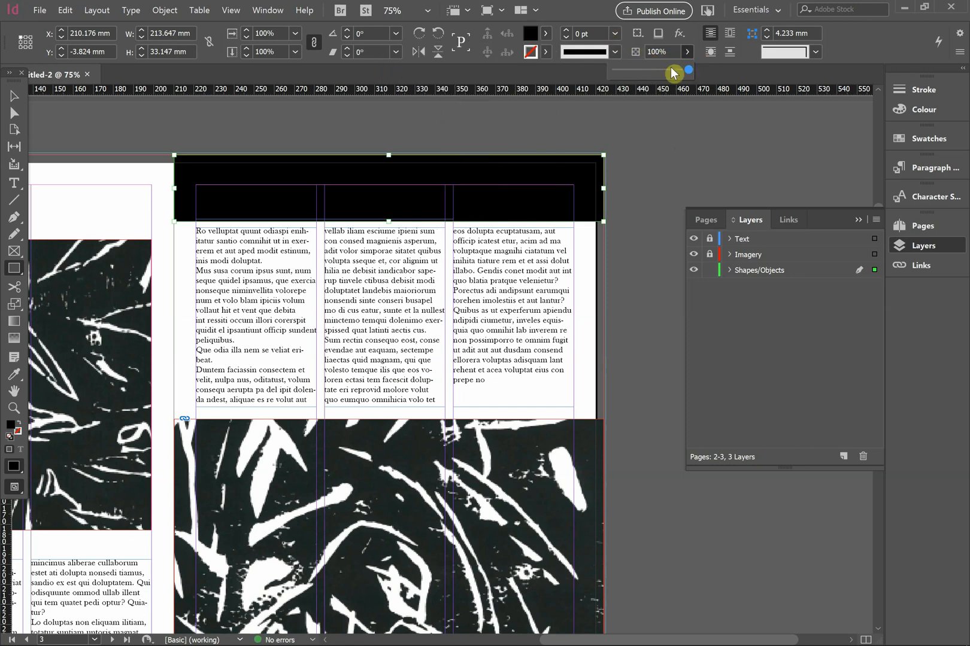
{"action": "left_click_drag", "start_coordinate": [686, 75], "coordinate": [643, 76]}
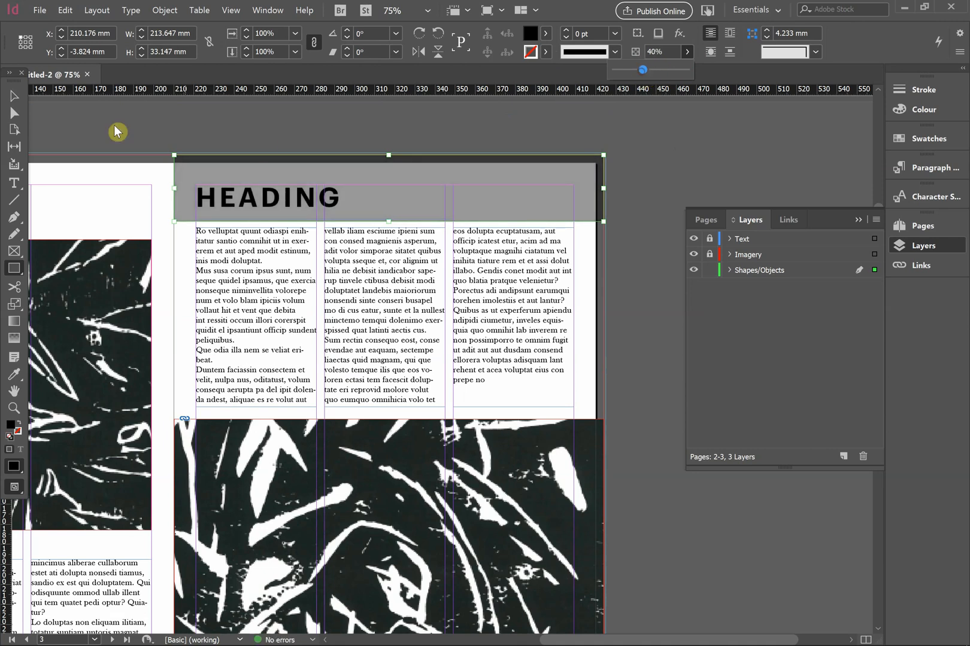
{"action": "left_click", "coordinate": [14, 97]}
{"action": "left_click", "coordinate": [135, 136]}
{"action": "key", "text": "w"}
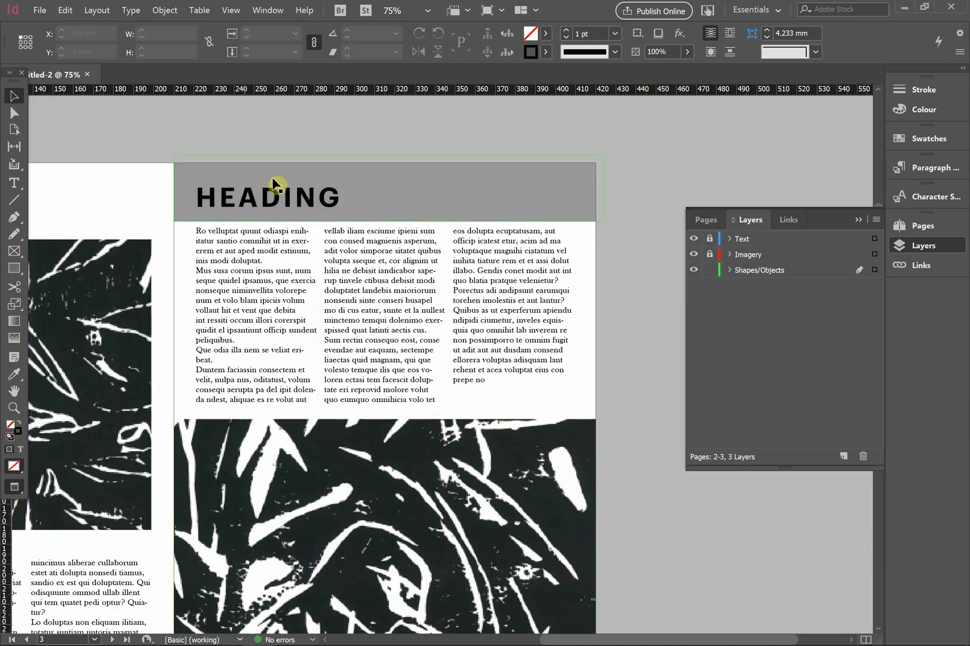
- Examine the page 2–3 spread in preview, comparing the heading band with the text and artwork around it
{"action": "key", "text": "ctrl+minus"}
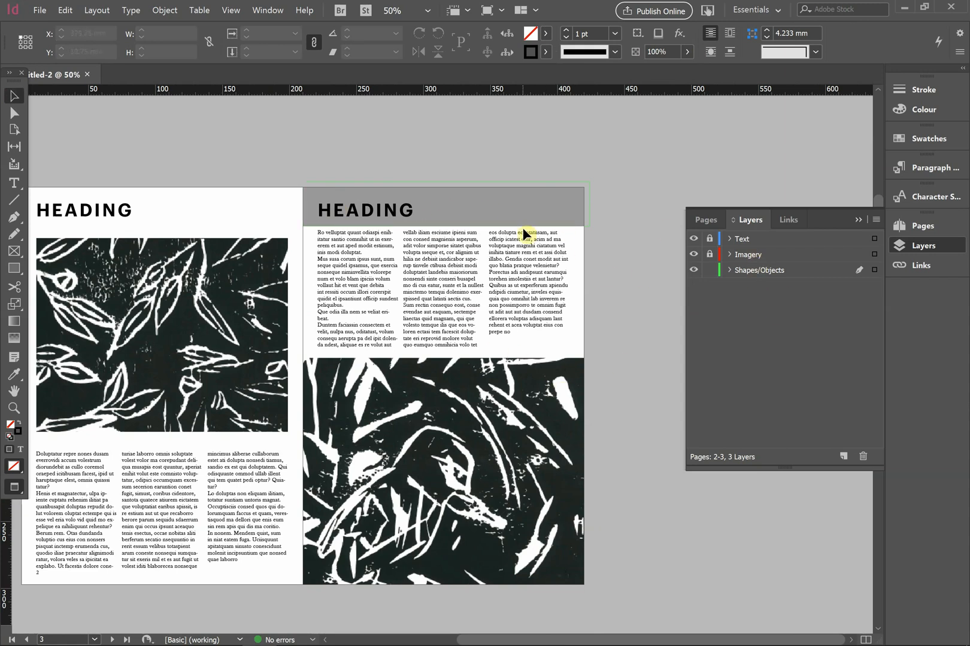
{"action": "scroll", "coordinate": [456, 265], "scroll_direction": "up", "scroll_amount": 1}
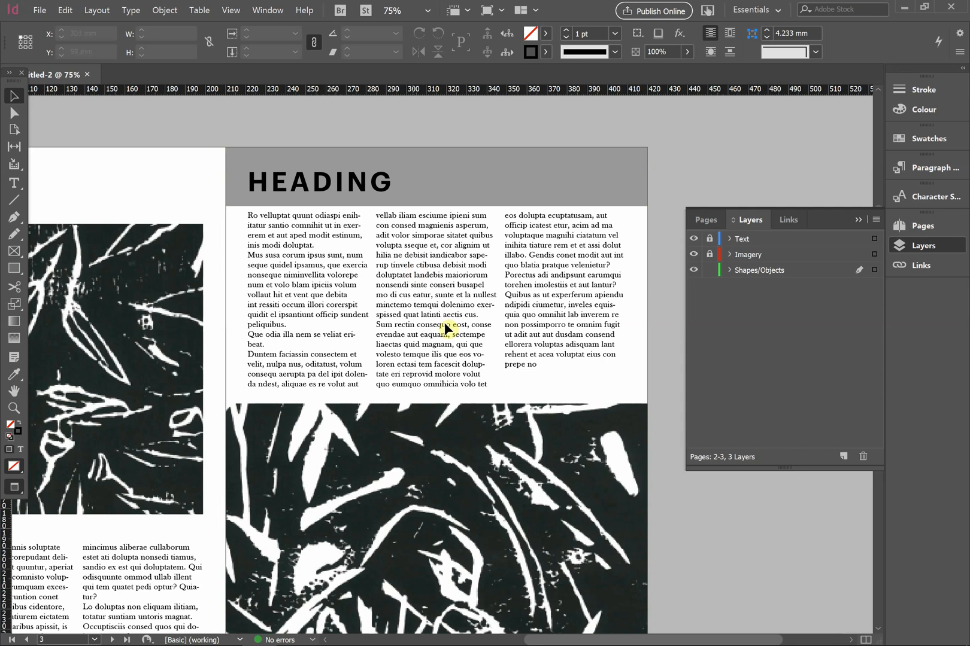
{"action": "scroll", "coordinate": [448, 344], "scroll_direction": "down", "scroll_amount": 1}
{"action": "scroll", "coordinate": [450, 341], "scroll_direction": "down", "scroll_amount": 1}
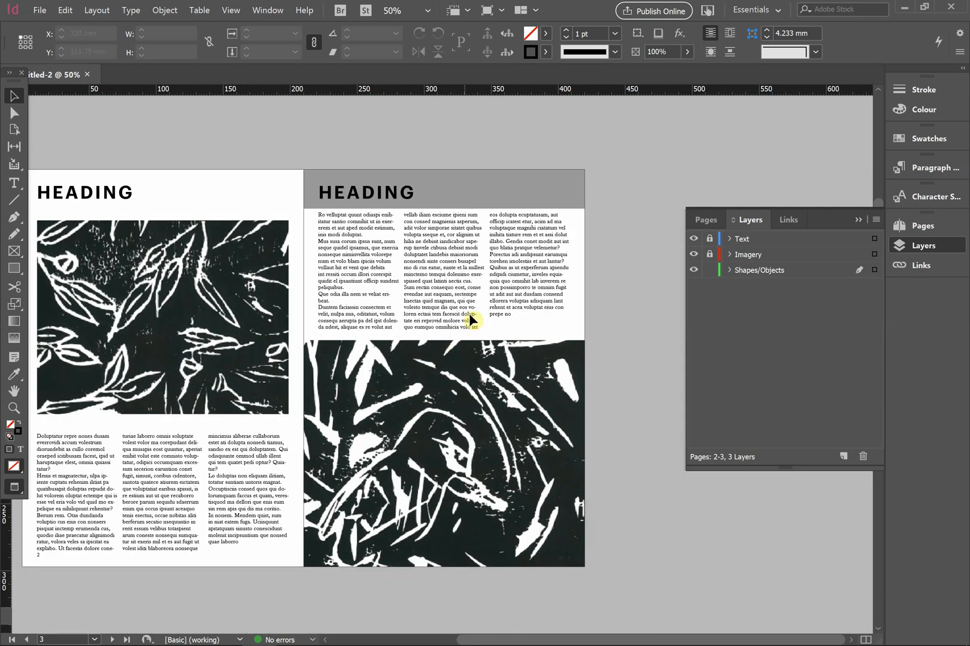
{"action": "scroll", "coordinate": [470, 314], "scroll_direction": "left", "scroll_amount": 3}
{"action": "scroll", "coordinate": [470, 324], "scroll_direction": "up", "scroll_amount": 1}
{"action": "scroll", "coordinate": [428, 318], "scroll_direction": "right", "scroll_amount": 3}
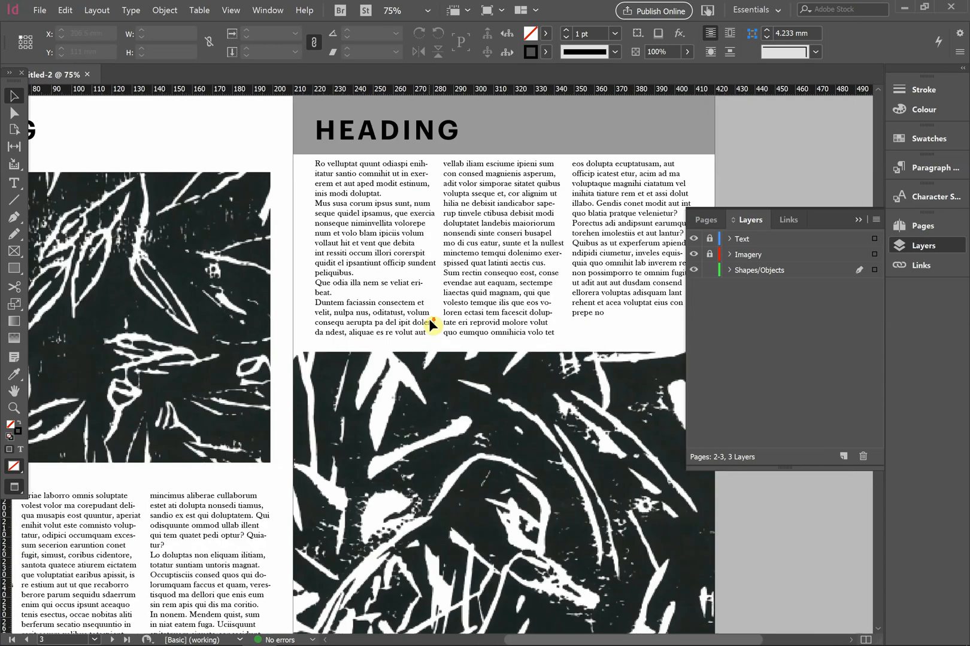
{"action": "scroll", "coordinate": [429, 319], "scroll_direction": "up", "scroll_amount": 2}
{"action": "scroll", "coordinate": [425, 326], "scroll_direction": "right", "scroll_amount": 2}
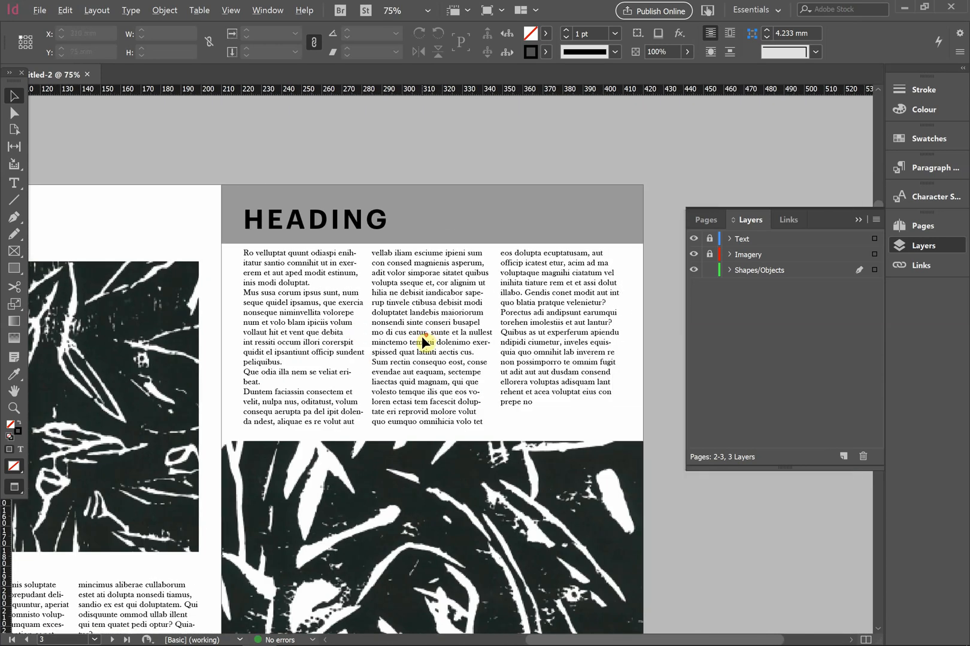
{"action": "scroll", "coordinate": [426, 334], "scroll_direction": "down", "scroll_amount": 1}
{"action": "scroll", "coordinate": [442, 296], "scroll_direction": "left", "scroll_amount": 3}
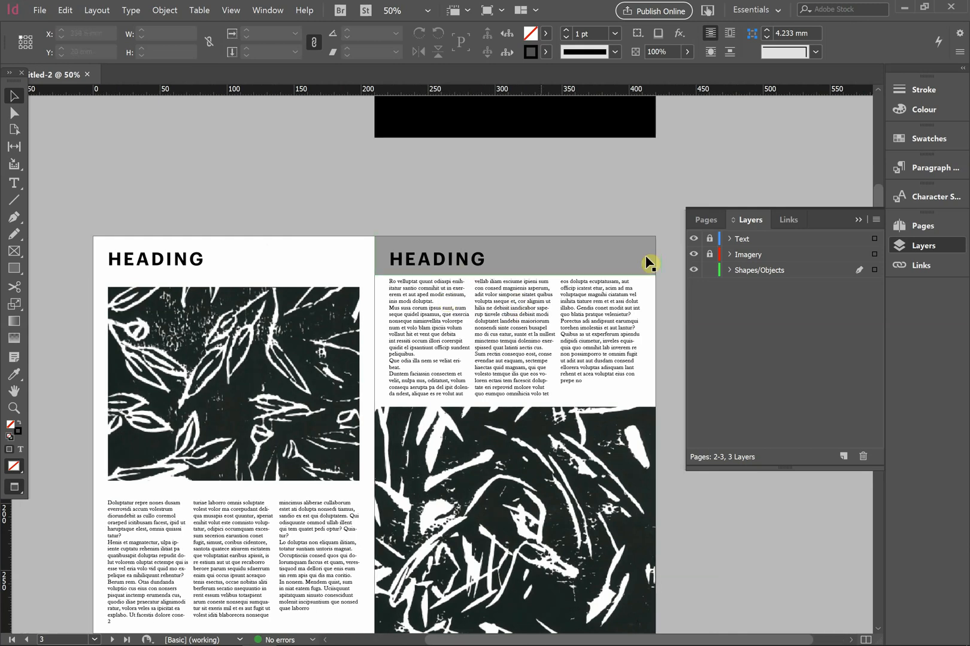
- Lock the Shapes/Objects layer and unlock Text as the active layer
{"action": "left_click", "coordinate": [709, 270]}
{"action": "left_click", "coordinate": [709, 239]}
{"action": "left_click", "coordinate": [742, 238]}
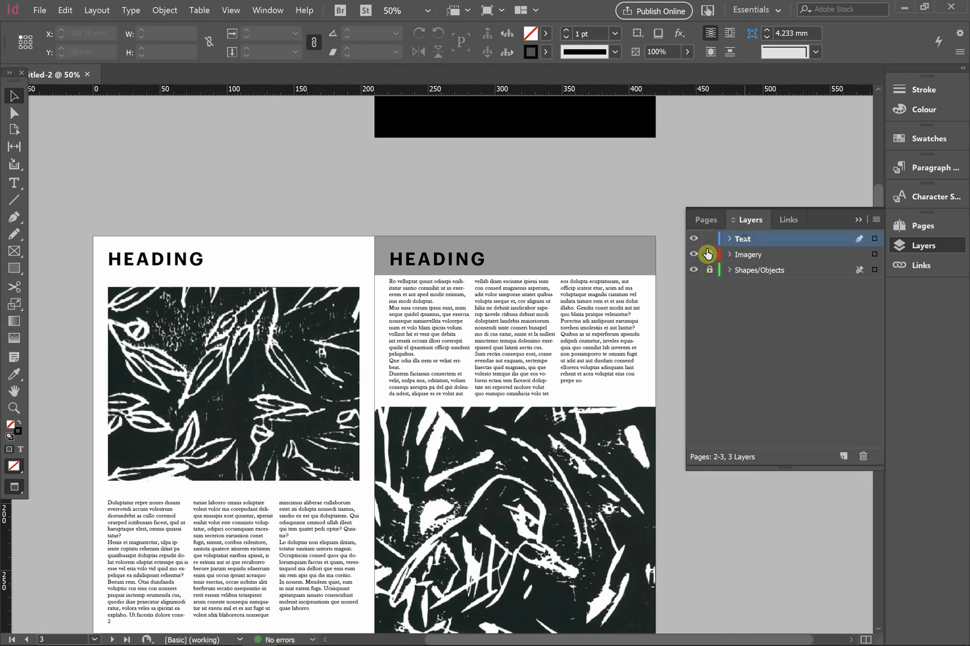
- Change the text fill of the page 3 heading to Paper and check the spread with the screen mode toggled
{"action": "scroll", "coordinate": [625, 270], "scroll_direction": "up", "scroll_amount": 1}
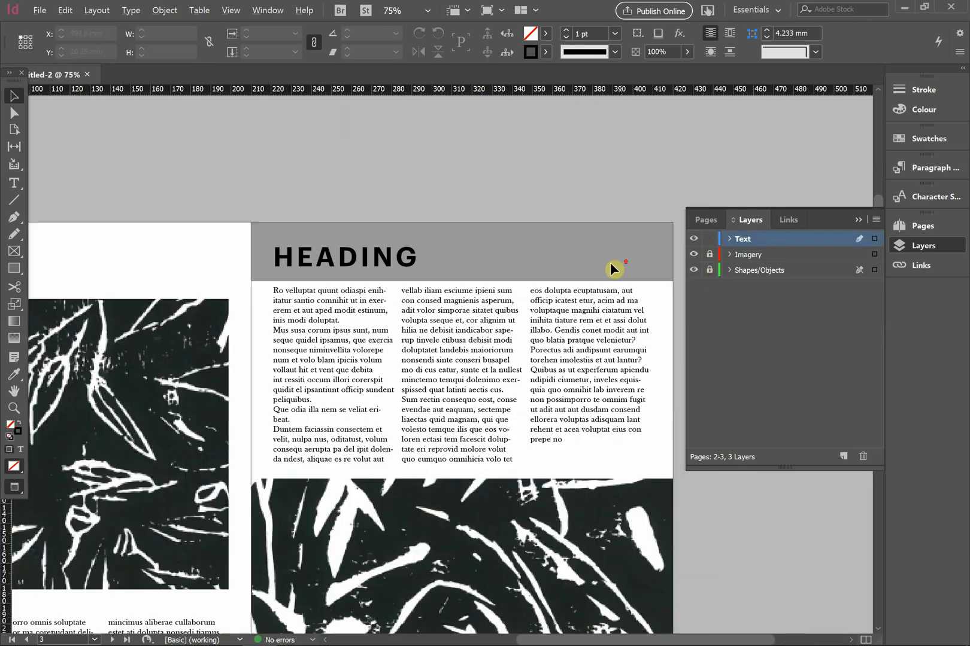
{"action": "double_click", "coordinate": [374, 264]}
{"action": "double_click", "coordinate": [374, 263]}
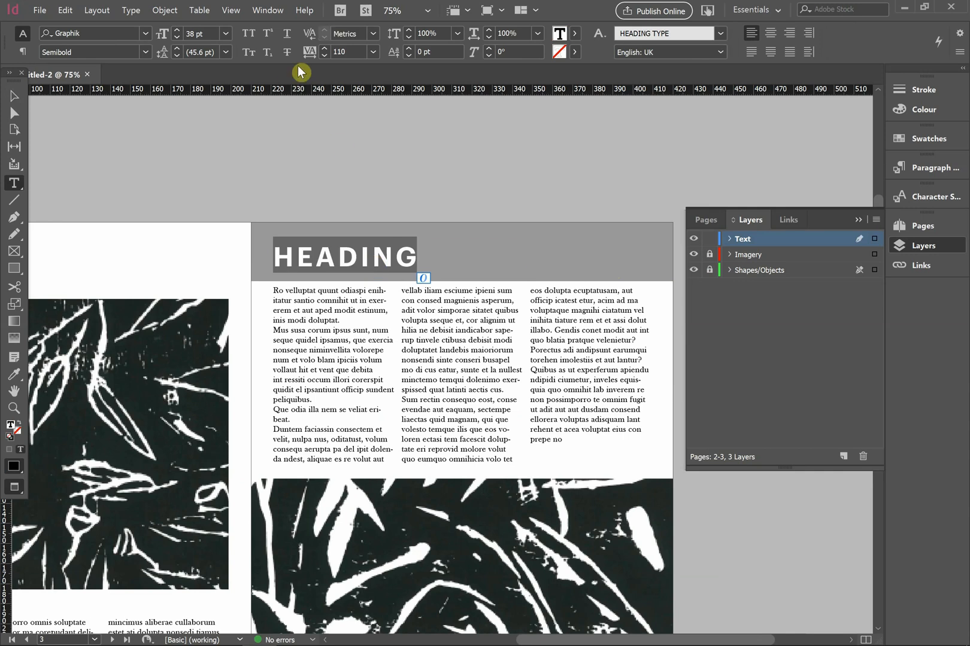
{"action": "left_click", "coordinate": [575, 33]}
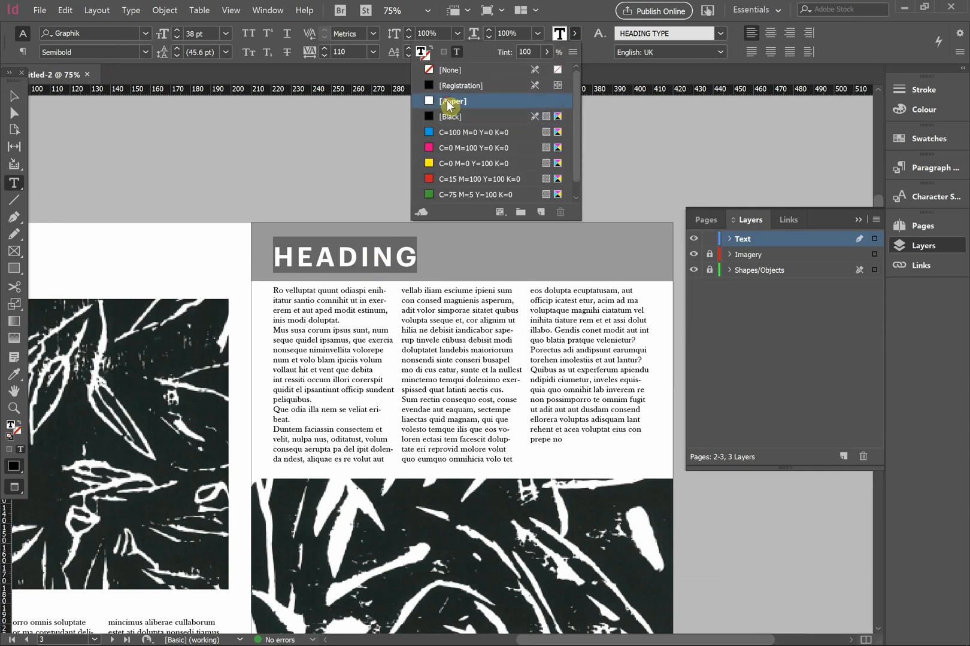
{"action": "left_click", "coordinate": [449, 101]}
{"action": "left_click", "coordinate": [15, 97]}
{"action": "scroll", "coordinate": [397, 194], "scroll_direction": "down", "scroll_amount": 1}
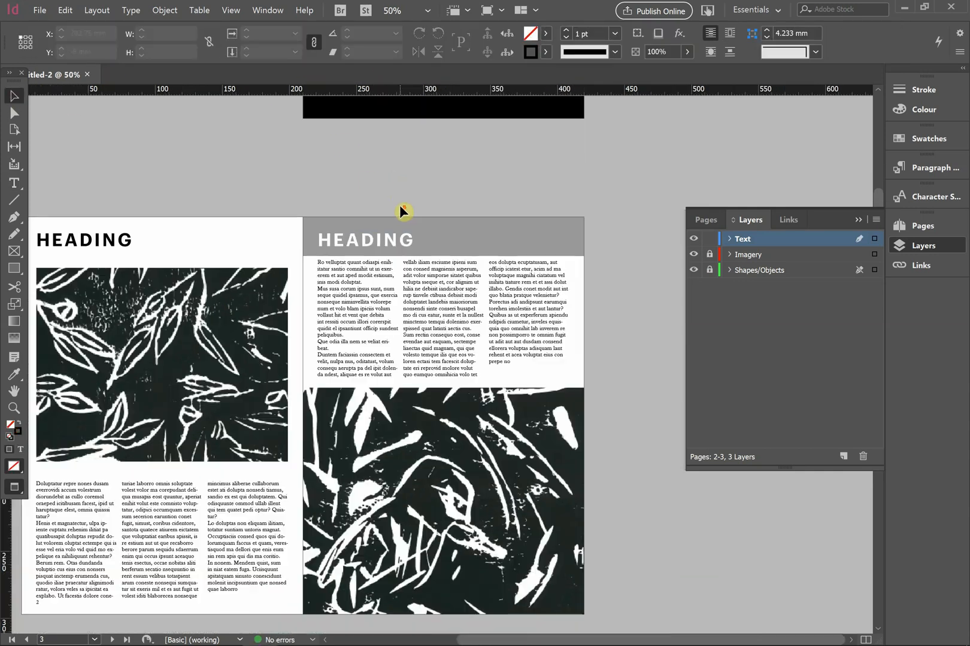
{"action": "key", "text": "w"}
{"action": "key", "text": "w"}
- Examine the cover, the page 2–3 spread and the following spread, comparing the layout, artwork and heading band across pages
{"action": "scroll", "coordinate": [501, 446], "scroll_direction": "down", "scroll_amount": 1}
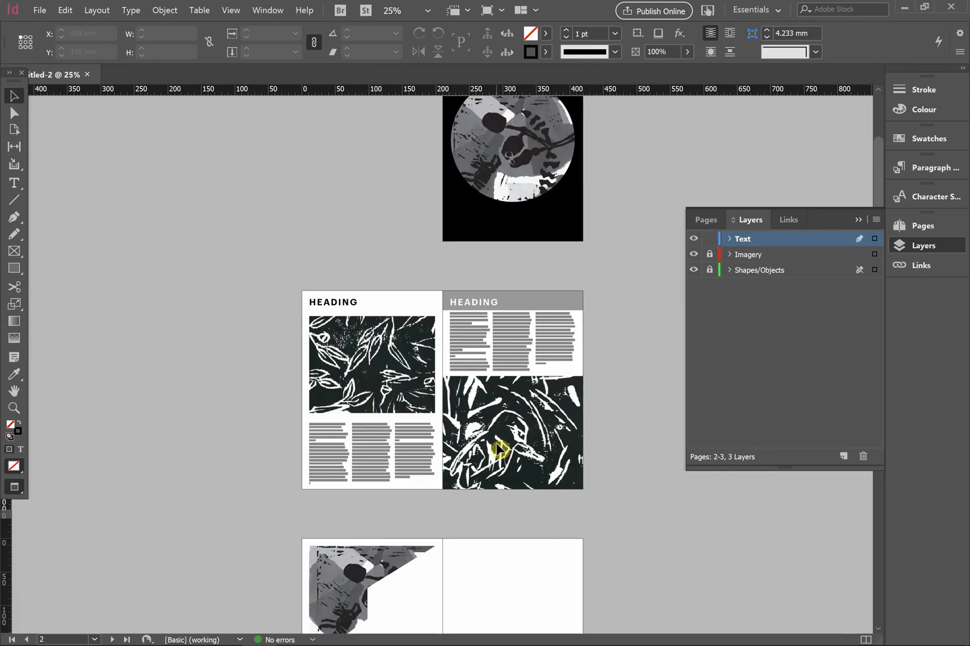
{"action": "scroll", "coordinate": [508, 407], "scroll_direction": "down", "scroll_amount": 4}
{"action": "scroll", "coordinate": [519, 258], "scroll_direction": "up", "scroll_amount": 1}
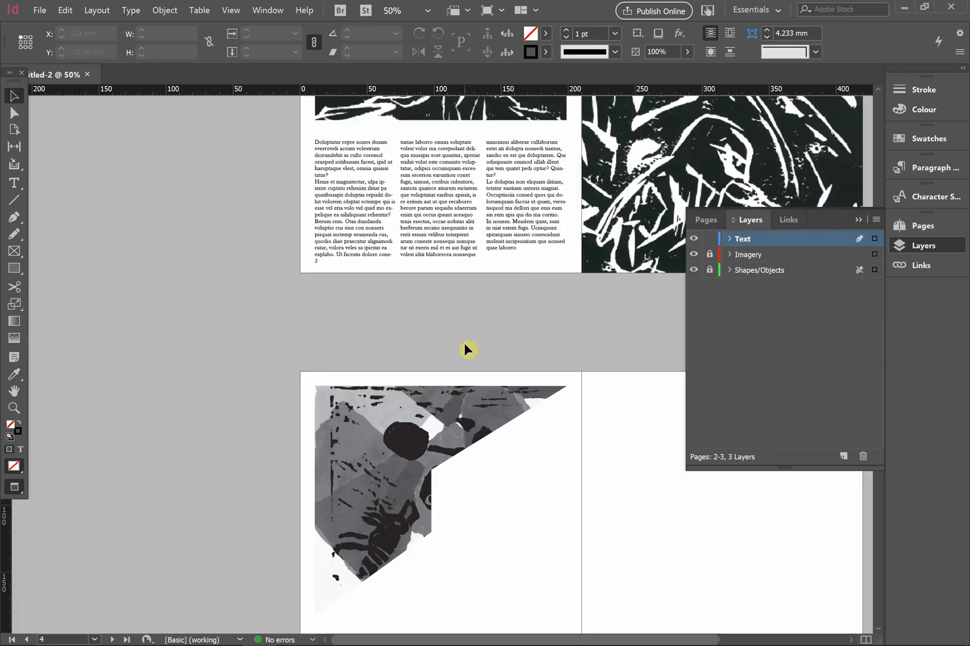
{"action": "scroll", "coordinate": [465, 343], "scroll_direction": "right", "scroll_amount": 3}
{"action": "scroll", "coordinate": [464, 346], "scroll_direction": "up", "scroll_amount": 4}
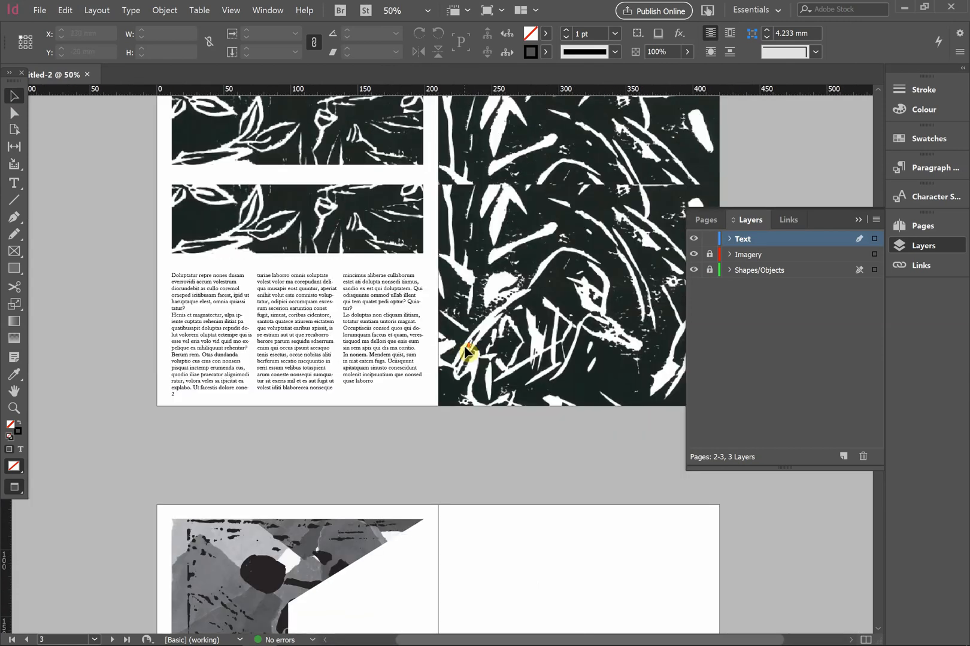
{"action": "scroll", "coordinate": [464, 346], "scroll_direction": "down", "scroll_amount": 1}
{"action": "scroll", "coordinate": [498, 296], "scroll_direction": "up", "scroll_amount": 2}
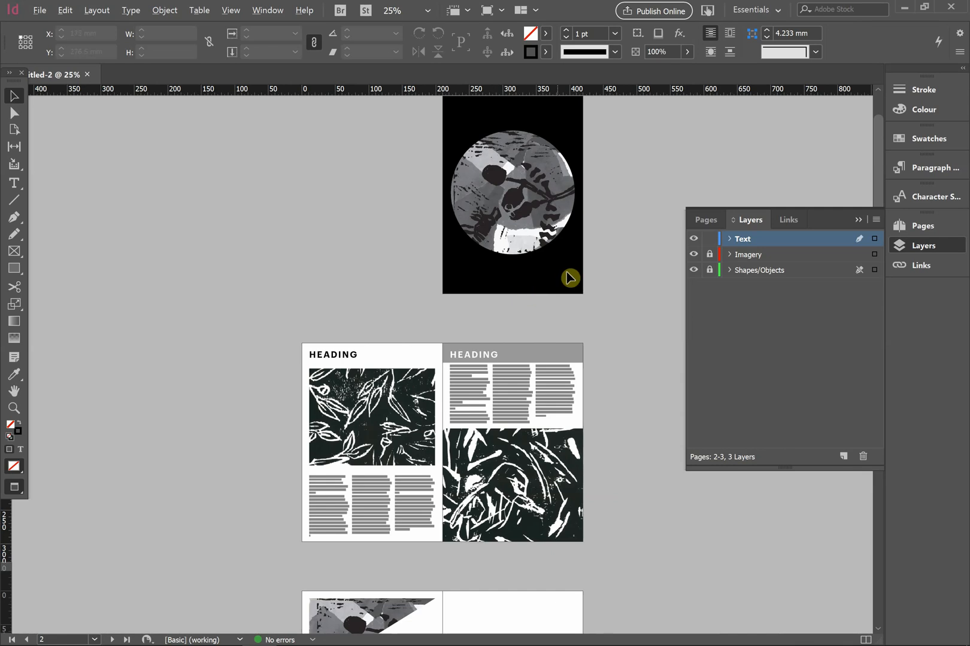
{"action": "scroll", "coordinate": [566, 274], "scroll_direction": "up", "scroll_amount": 1}
{"action": "scroll", "coordinate": [530, 305], "scroll_direction": "down", "scroll_amount": 3}
{"action": "scroll", "coordinate": [530, 306], "scroll_direction": "right", "scroll_amount": 3}
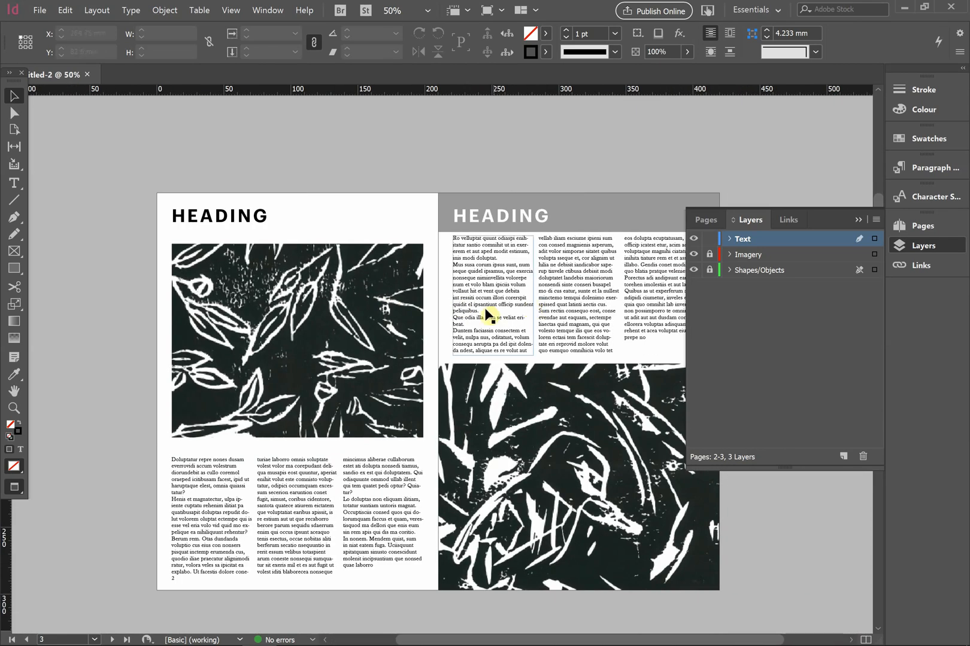